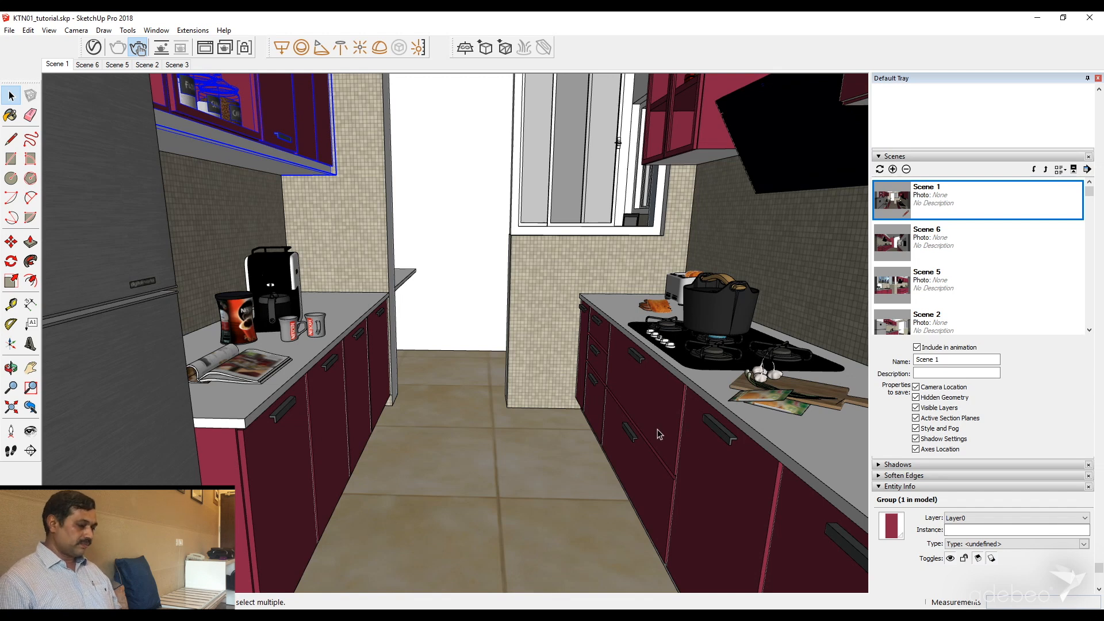
- Set the back face color of the Architectural Design Style 1 style to red using the color wheel
{"action": "left_click_drag", "start_coordinate": [946, 149], "coordinate": [944, 287]}
{"action": "scroll", "coordinate": [940, 283], "scroll_direction": "up", "scroll_amount": 12}
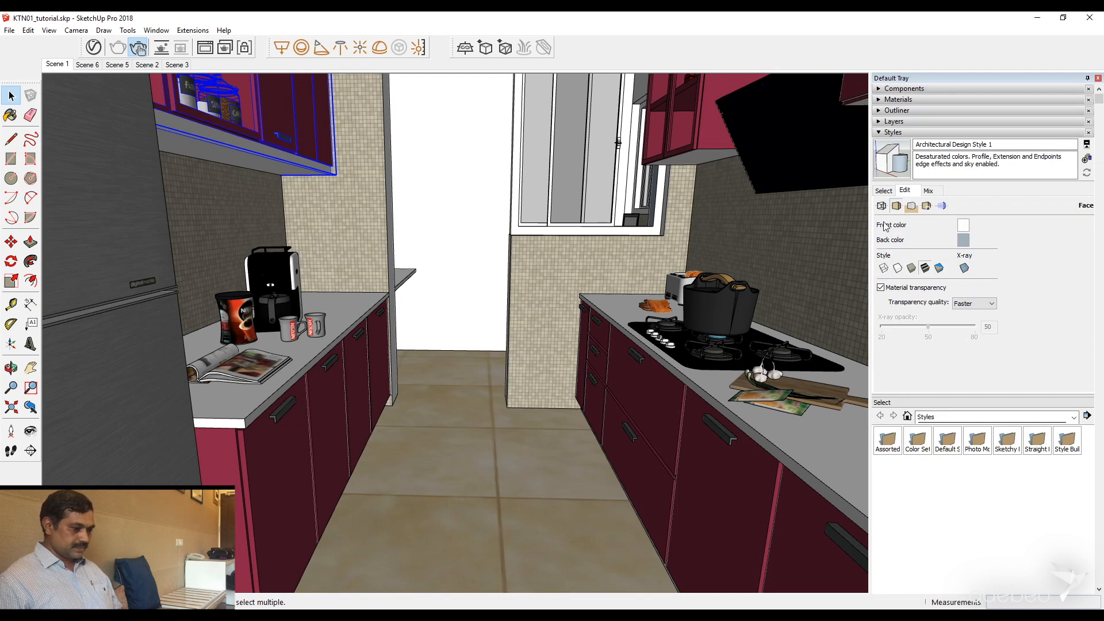
{"action": "left_click", "coordinate": [963, 240]}
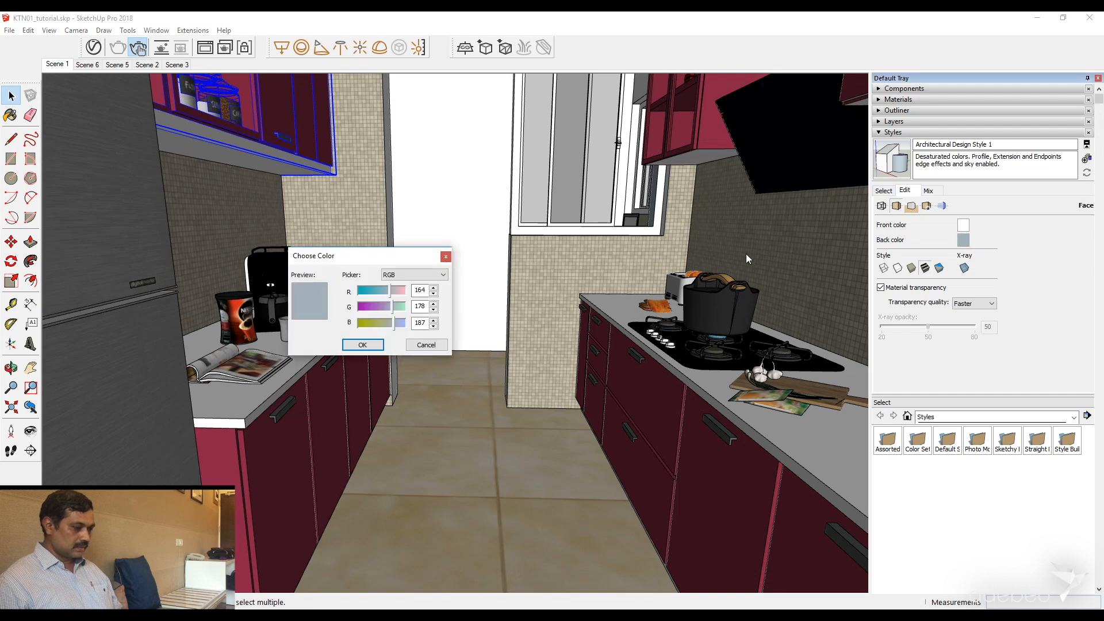
{"action": "left_click", "coordinate": [400, 274]}
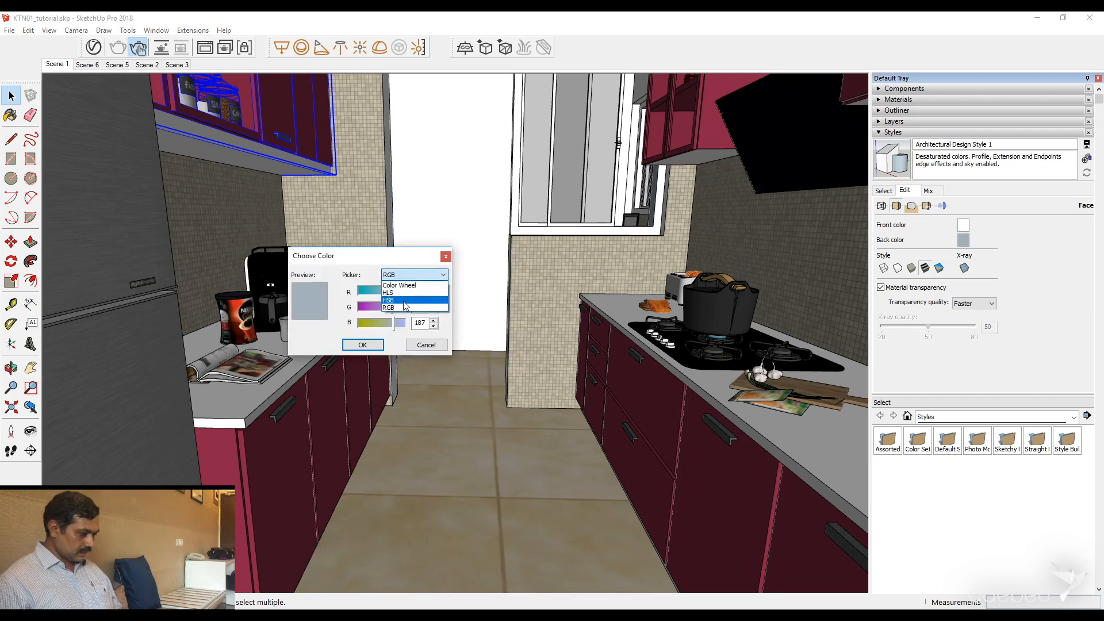
{"action": "left_click", "coordinate": [403, 287]}
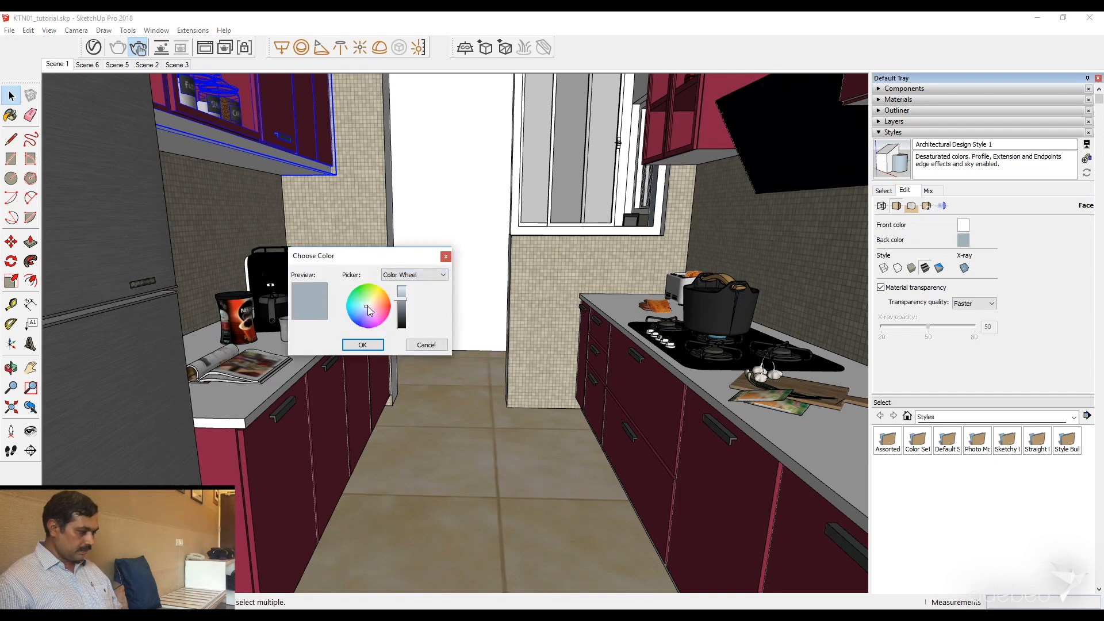
{"action": "left_click_drag", "start_coordinate": [367, 306], "coordinate": [388, 306]}
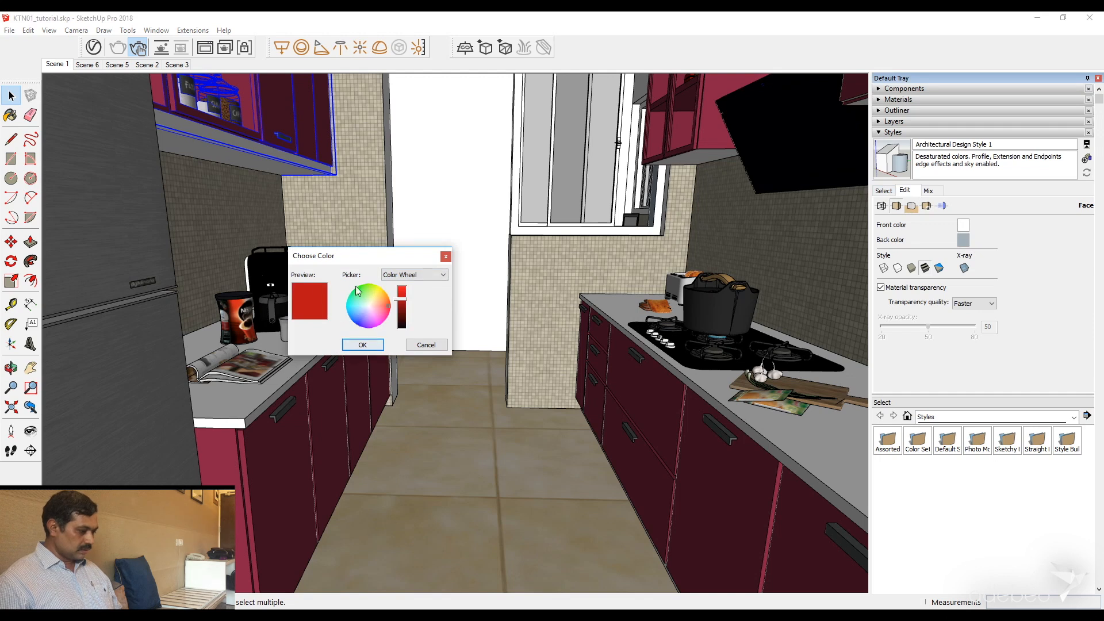
{"action": "left_click", "coordinate": [363, 345]}
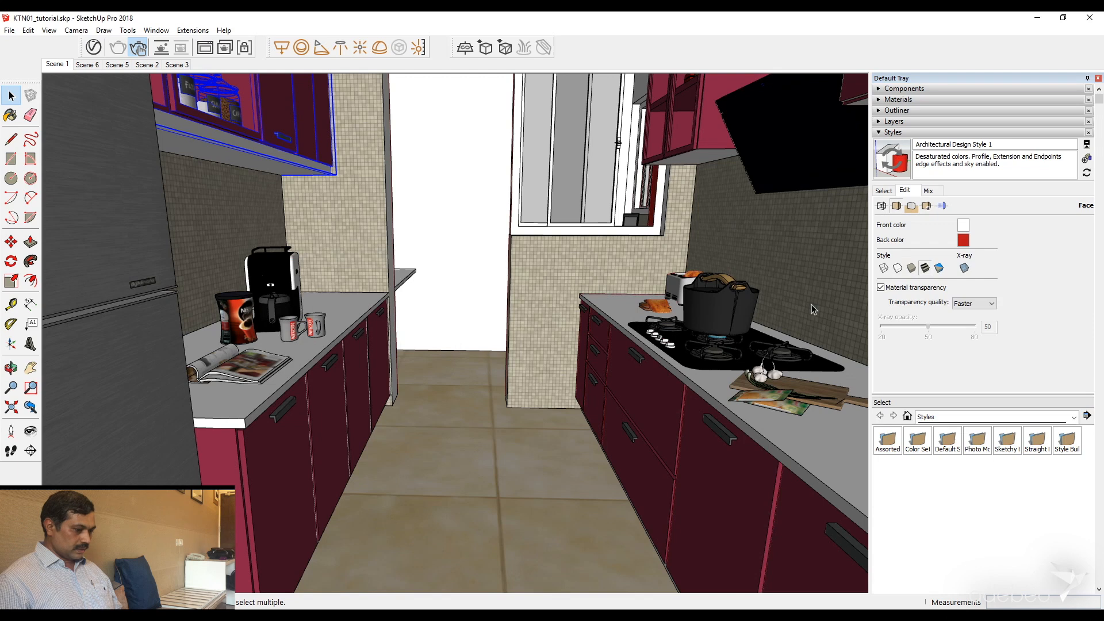
- Display the model in the monochrome face style and reverse the kitchen floor face
{"action": "left_click", "coordinate": [939, 268]}
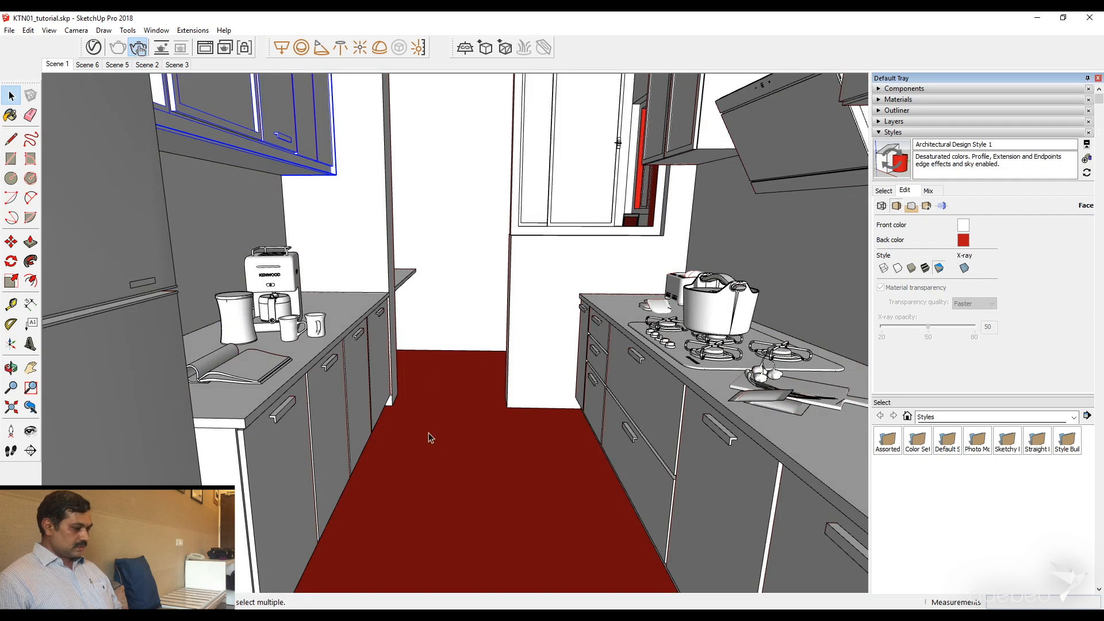
{"action": "middle_click_drag", "start_coordinate": [328, 387], "coordinate": [276, 382]}
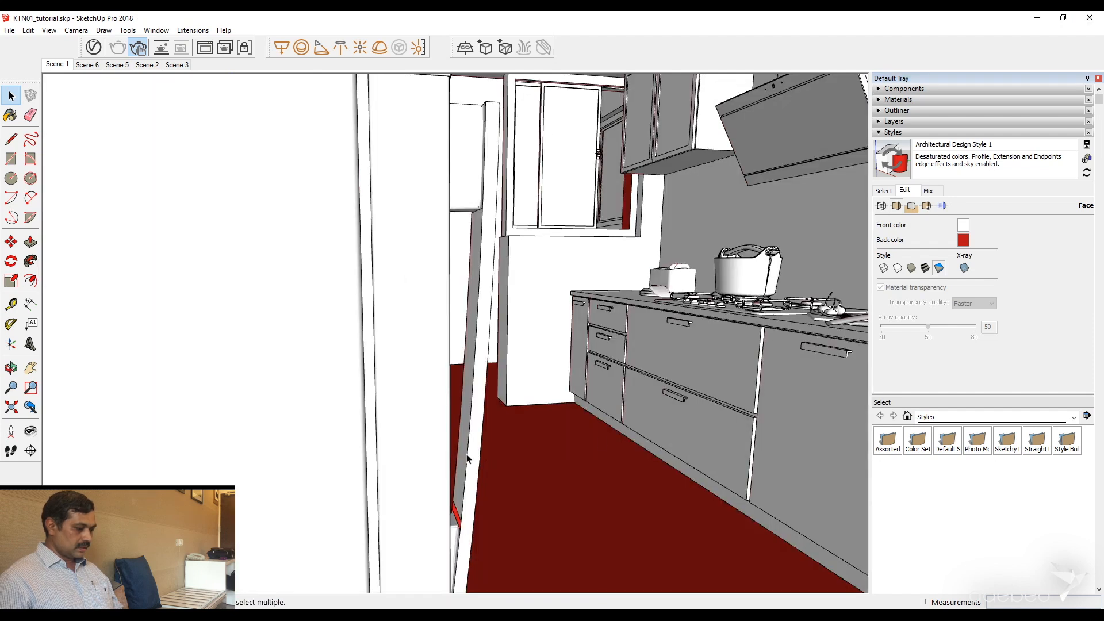
{"action": "middle_click_drag", "start_coordinate": [516, 443], "coordinate": [440, 392]}
{"action": "right_click", "coordinate": [476, 441]}
{"action": "key", "text": "r"}
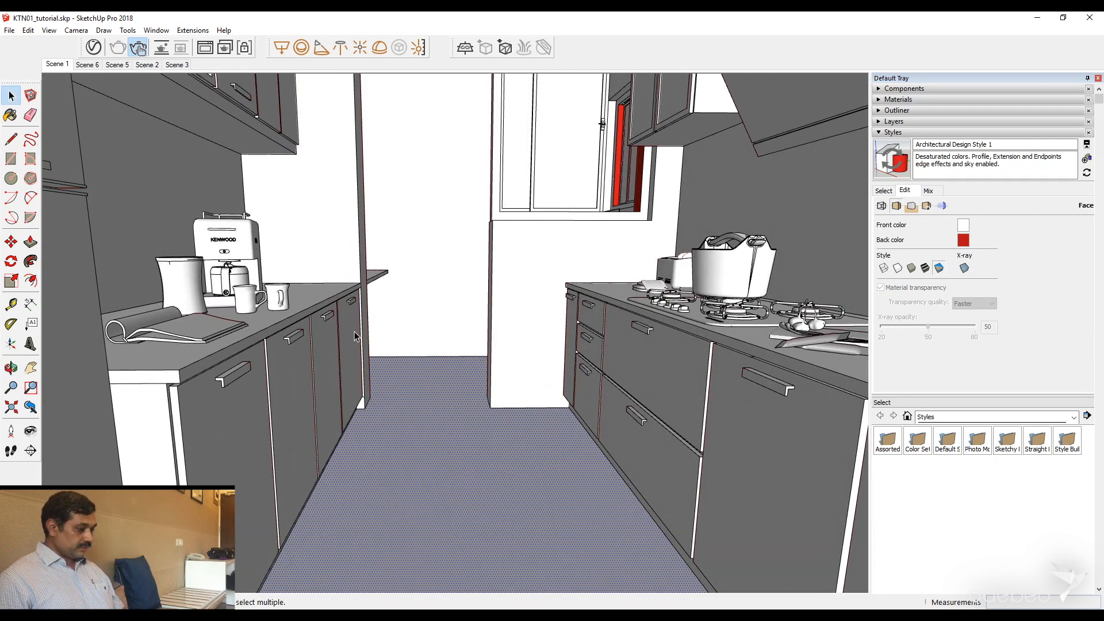
- Examine the base cabinets and their door edges up close for reversed faces
{"action": "middle_click_drag", "start_coordinate": [354, 332], "coordinate": [344, 353]}
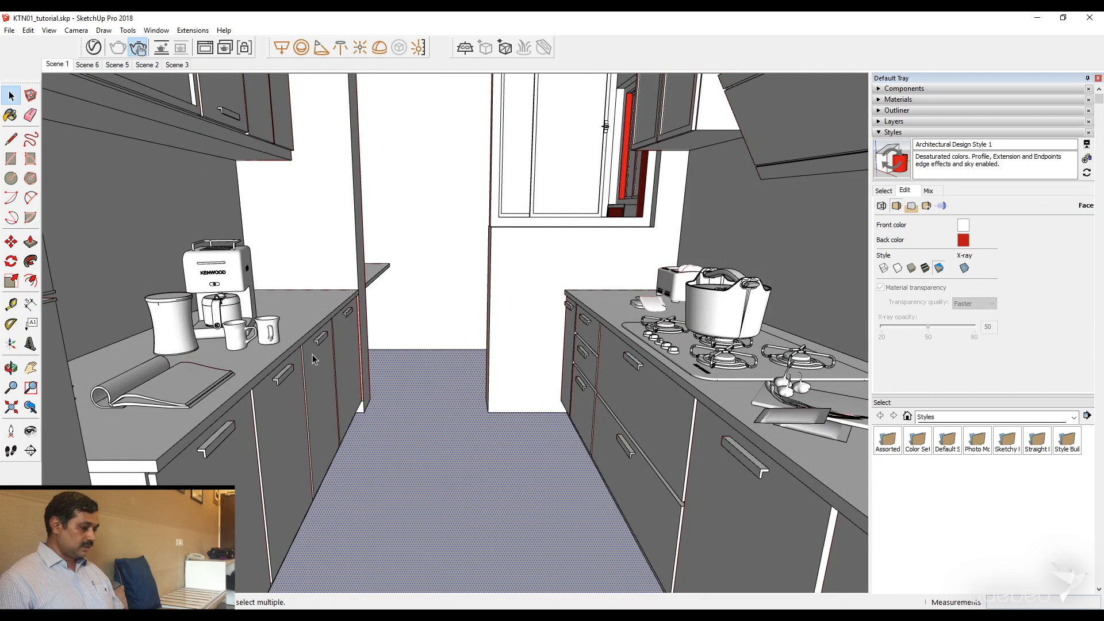
{"action": "middle_click_drag", "start_coordinate": [166, 475], "coordinate": [183, 384], "text": "shift"}
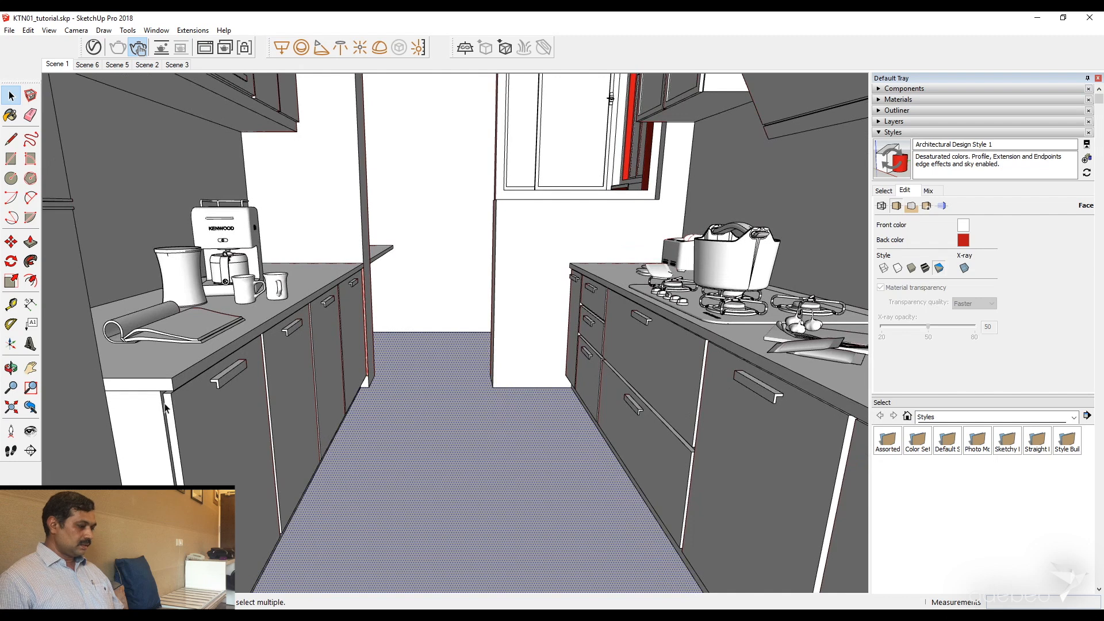
{"action": "scroll", "coordinate": [165, 404], "scroll_direction": "up", "scroll_amount": 2}
{"action": "mouse_move", "coordinate": [167, 394]}
{"action": "middle_mouse_down"}
{"action": "mouse_move", "coordinate": [151, 406]}
{"action": "mouse_move", "coordinate": [165, 392]}
{"action": "middle_mouse_up"}
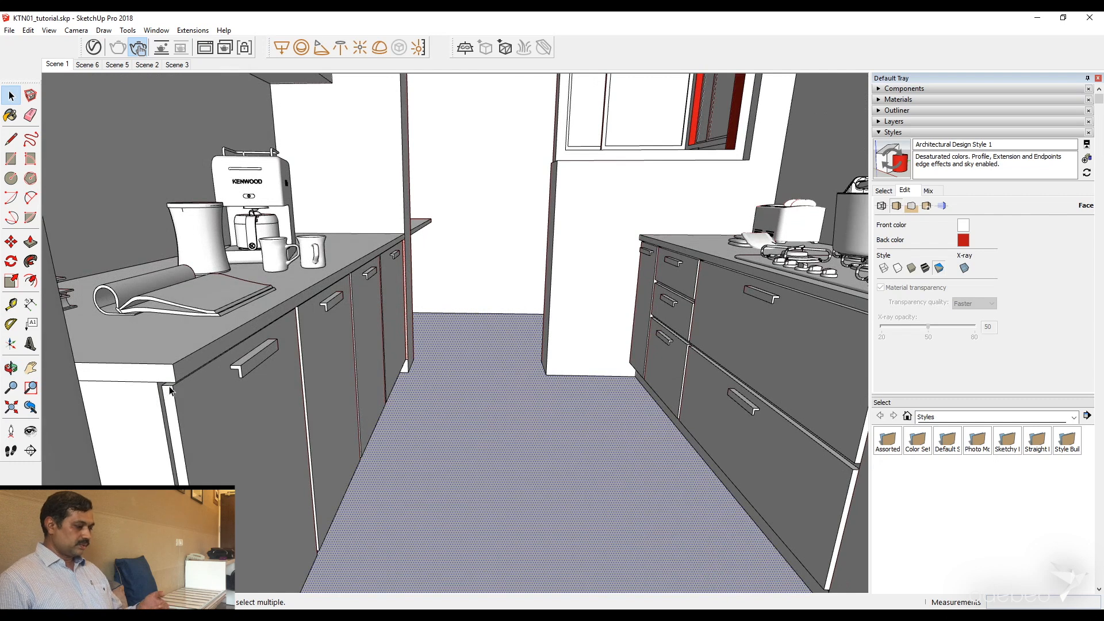
{"action": "scroll", "coordinate": [172, 391], "scroll_direction": "down", "scroll_amount": 5}
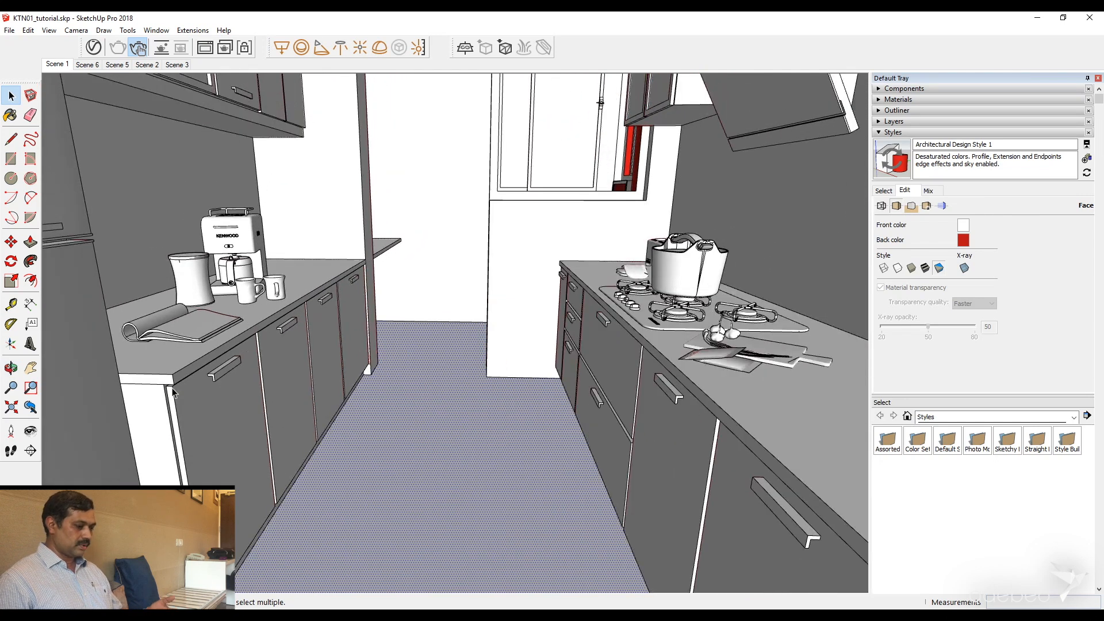
{"action": "scroll", "coordinate": [266, 369], "scroll_direction": "up", "scroll_amount": 5}
{"action": "scroll", "coordinate": [264, 367], "scroll_direction": "up", "scroll_amount": 1}
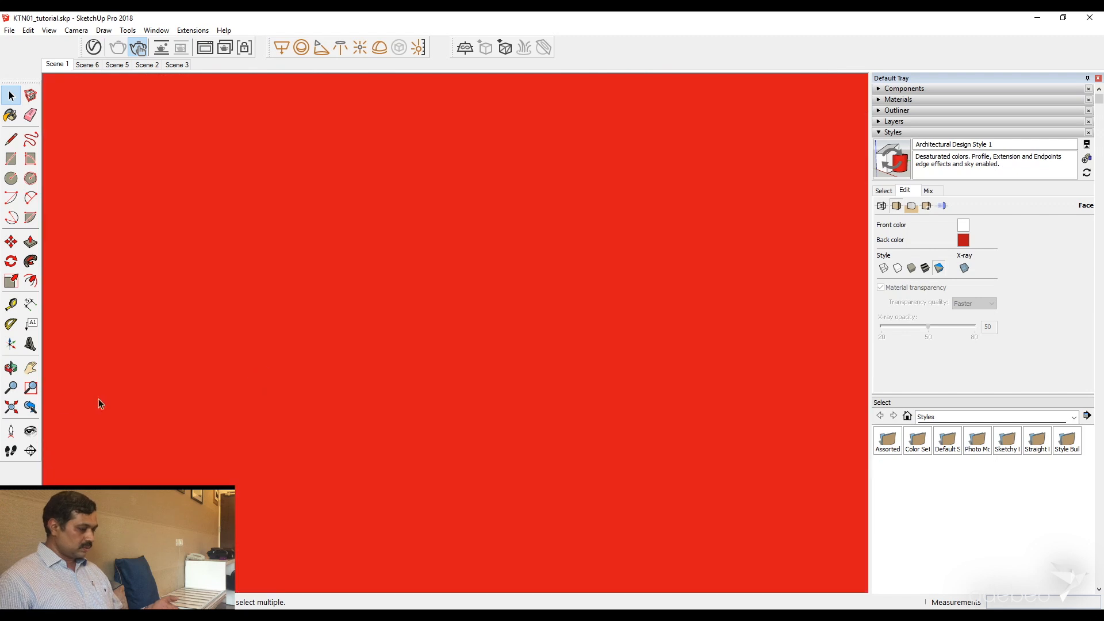
{"action": "left_click", "coordinate": [31, 407]}
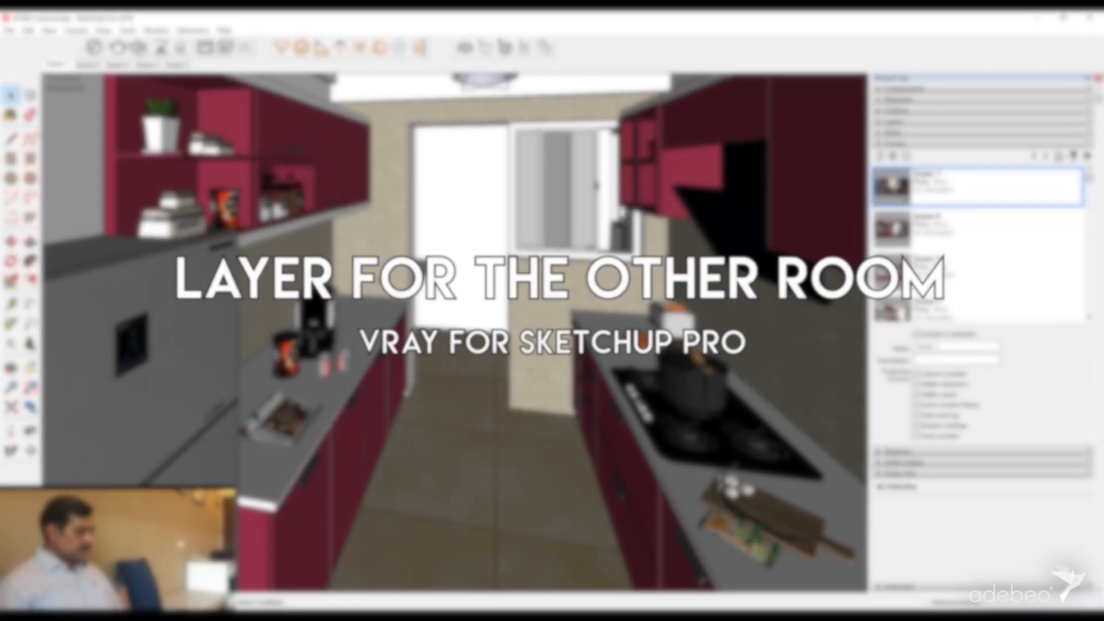
- Review the kitchen through the saved views Scene 1, Scene 2, Scene 3 and Scene 5
{"action": "key", "text": "o"}
{"action": "left_click_drag", "start_coordinate": [394, 253], "coordinate": [366, 253]}
{"action": "middle_click_drag", "start_coordinate": [367, 254], "coordinate": [364, 252]}
{"action": "left_click", "coordinate": [61, 68]}
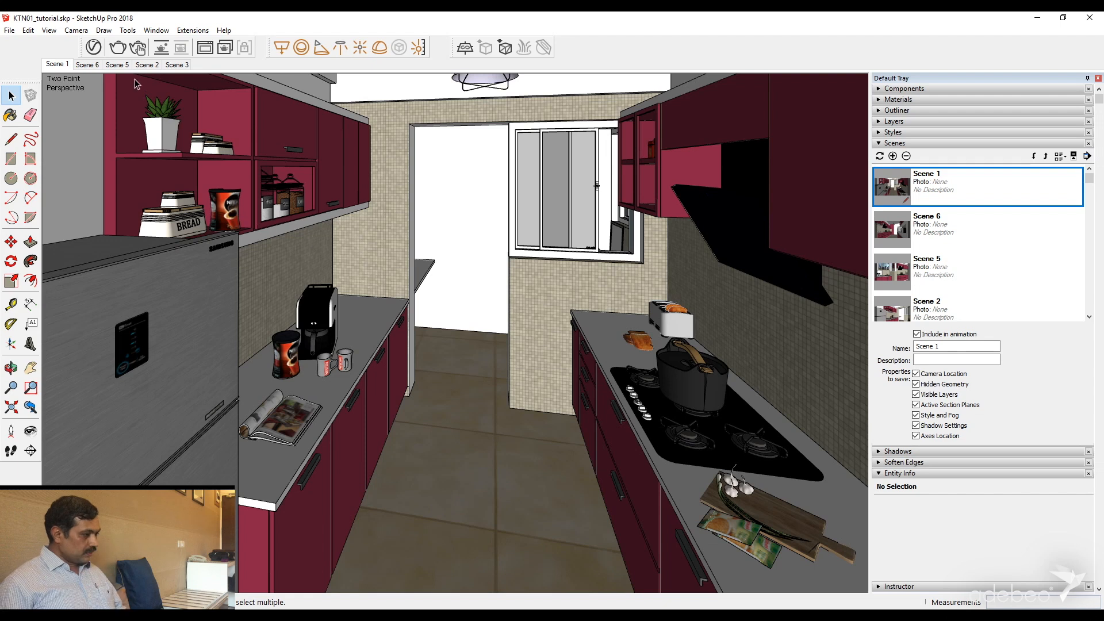
{"action": "left_click", "coordinate": [149, 64]}
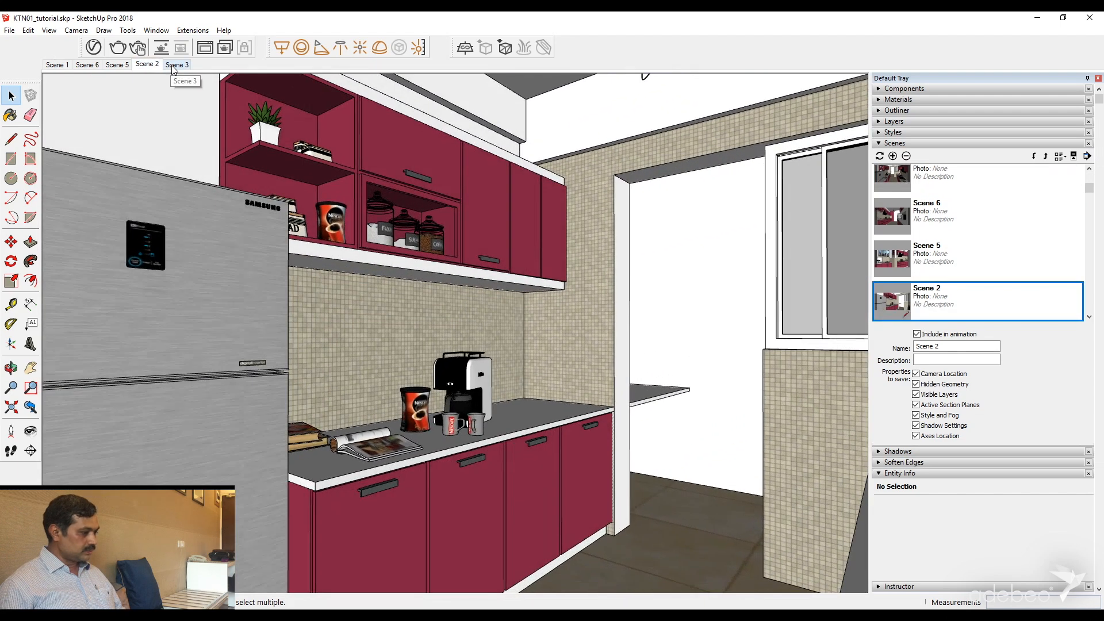
{"action": "left_click", "coordinate": [173, 66]}
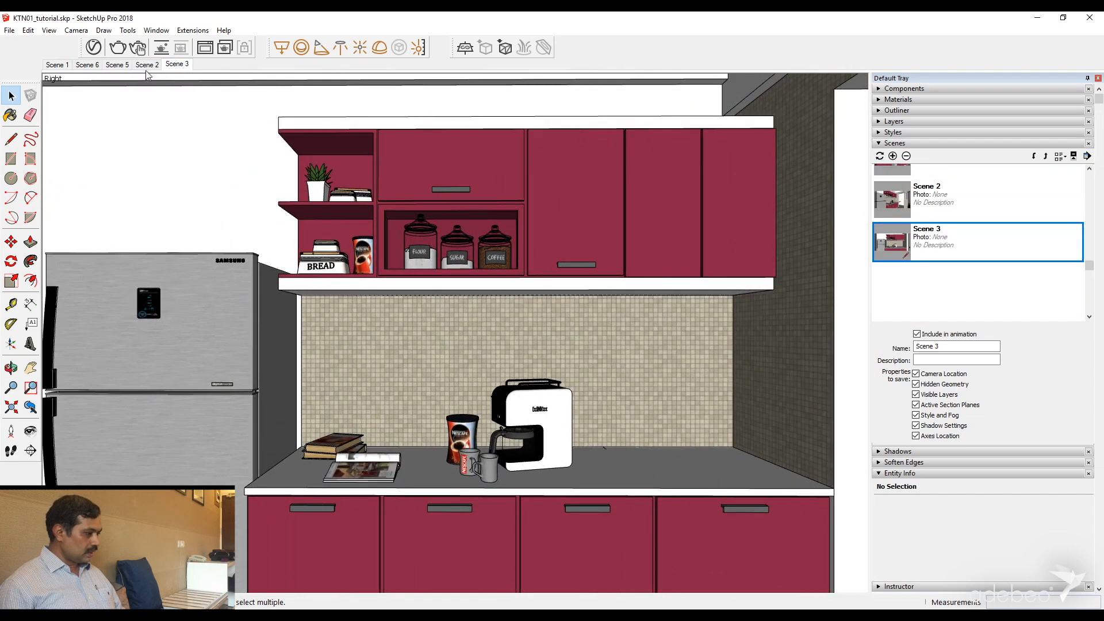
{"action": "left_click", "coordinate": [125, 67]}
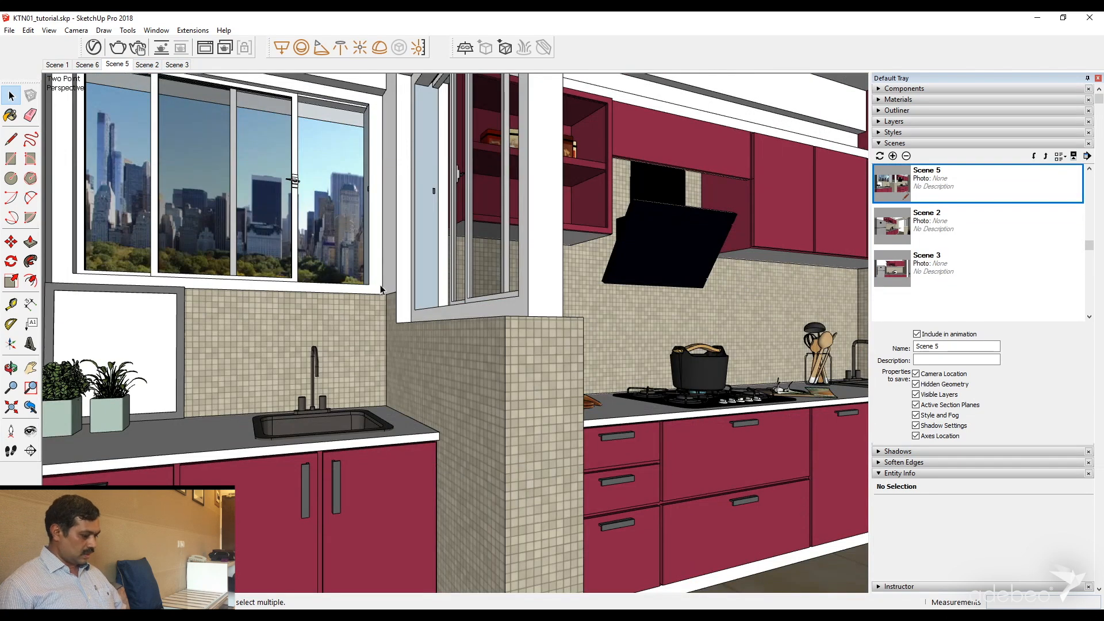
- Select the potted plants group beside the sink and add a new layer named Hide_me
{"action": "middle_click_drag", "start_coordinate": [229, 391], "coordinate": [336, 384], "text": "shift"}
{"action": "left_click", "coordinate": [180, 406]}
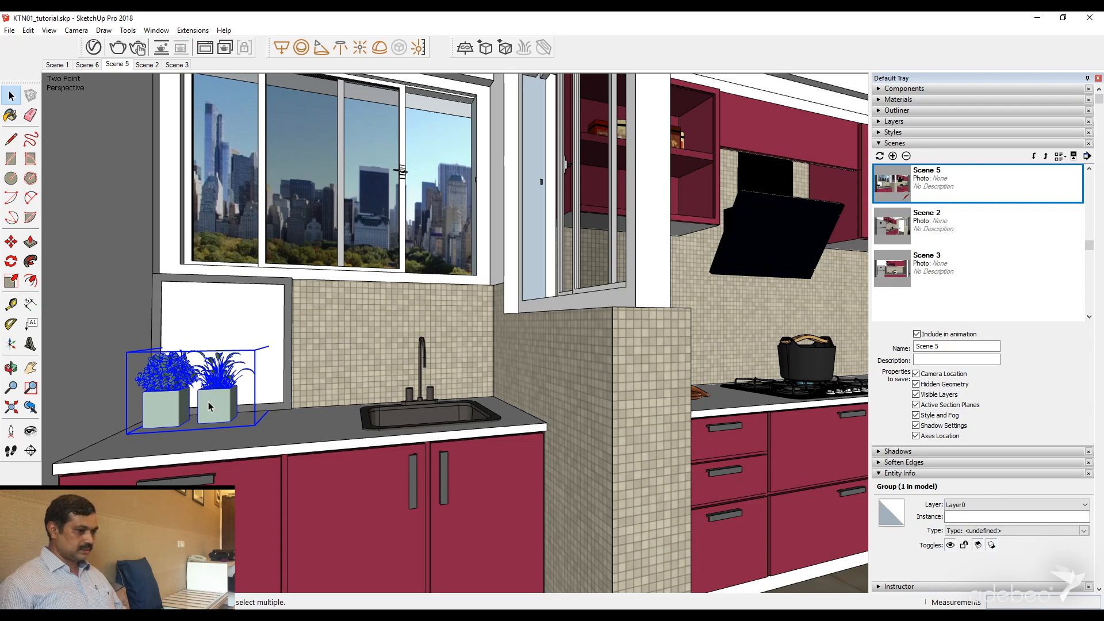
{"action": "left_click", "coordinate": [880, 123]}
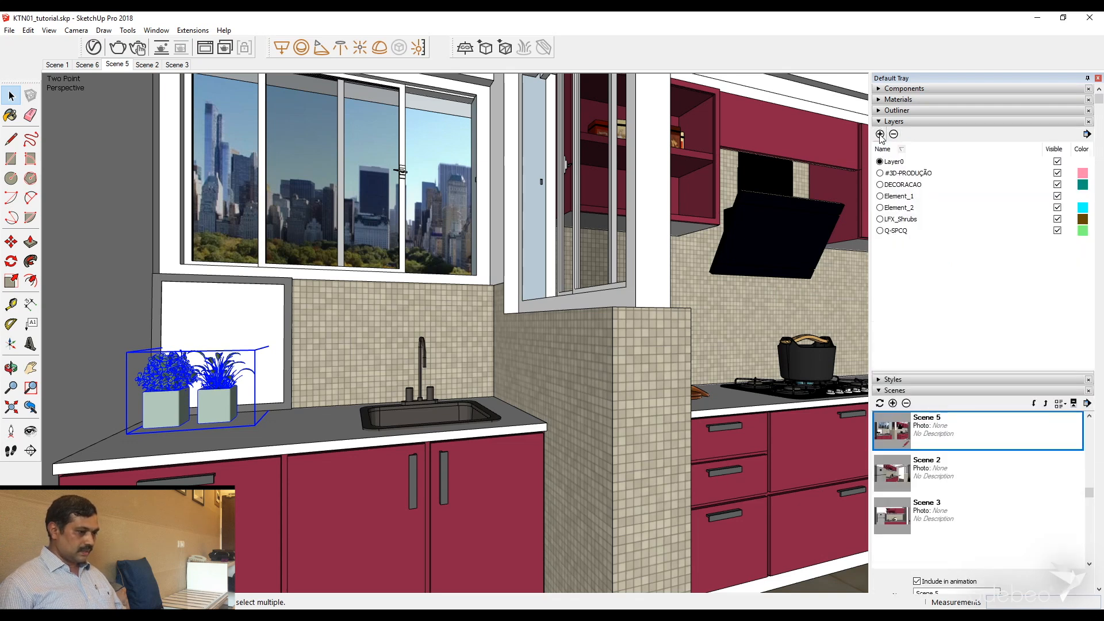
{"action": "left_click", "coordinate": [880, 133]}
{"action": "type", "text": "H"}
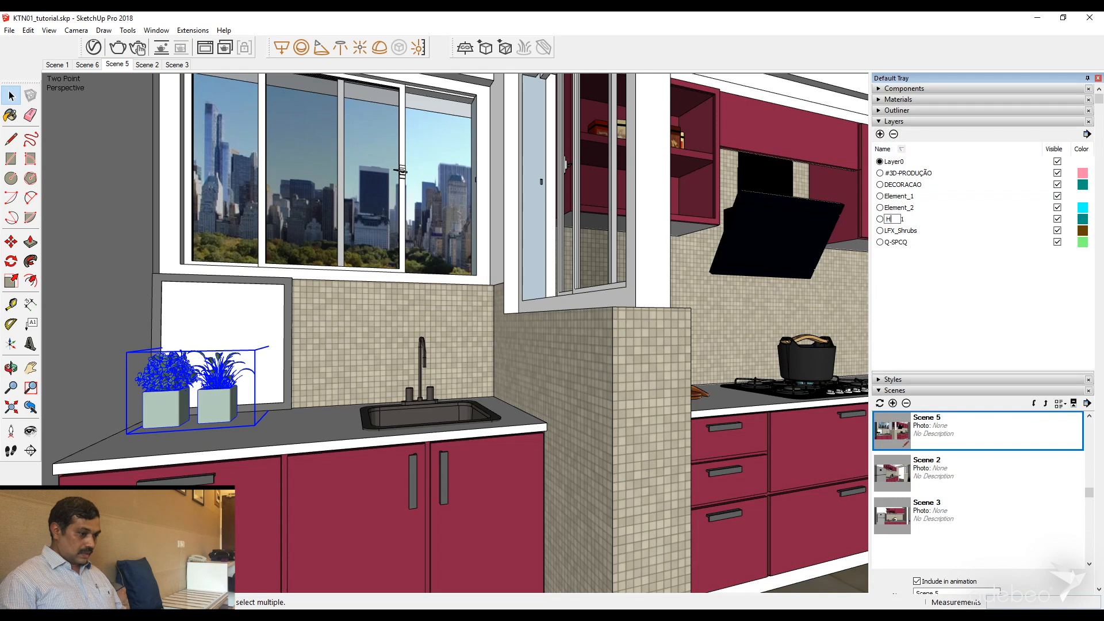
{"action": "type", "text": "ide_me"}
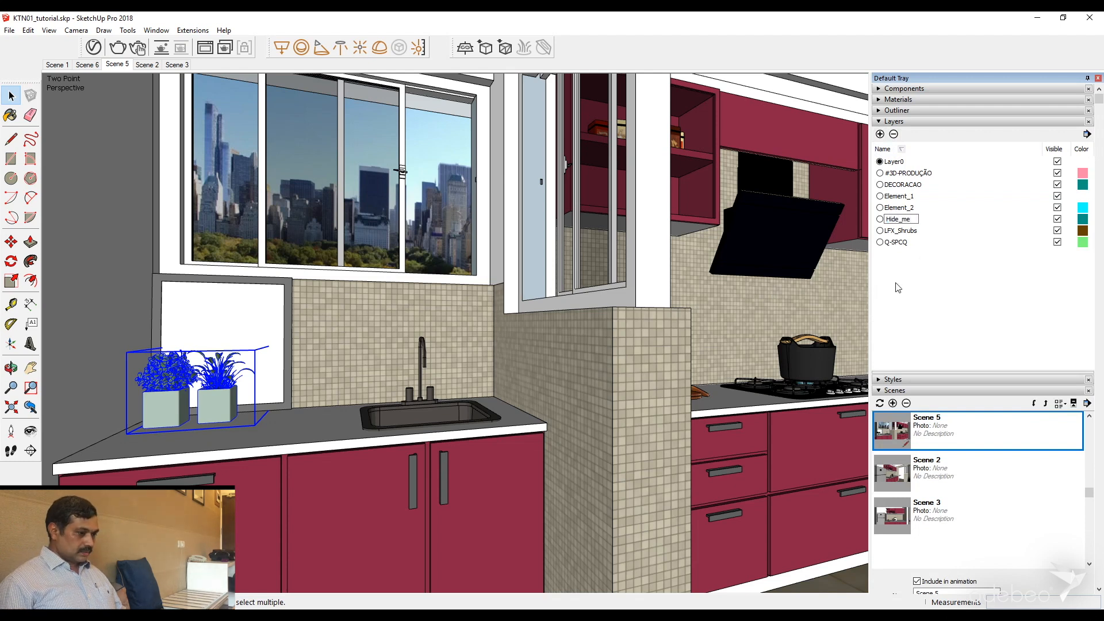
{"action": "left_click", "coordinate": [927, 291]}
- Assign the potted plants group to the Hide_me layer in its entity info
{"action": "right_click", "coordinate": [228, 405]}
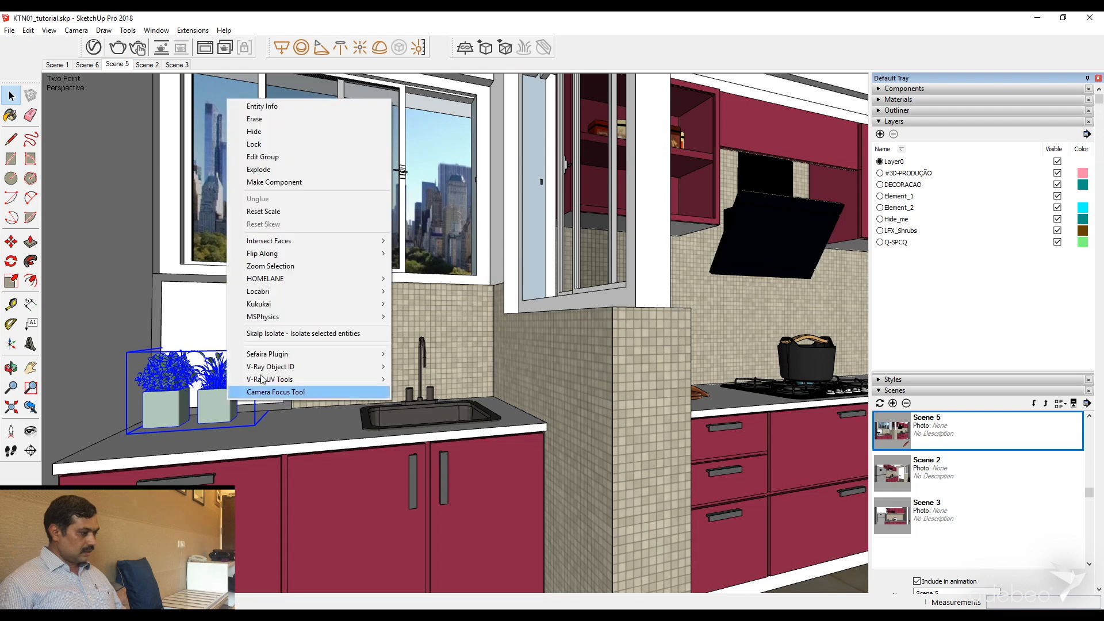
{"action": "left_click", "coordinate": [340, 115]}
{"action": "left_click", "coordinate": [1004, 518]}
{"action": "left_click", "coordinate": [990, 566]}
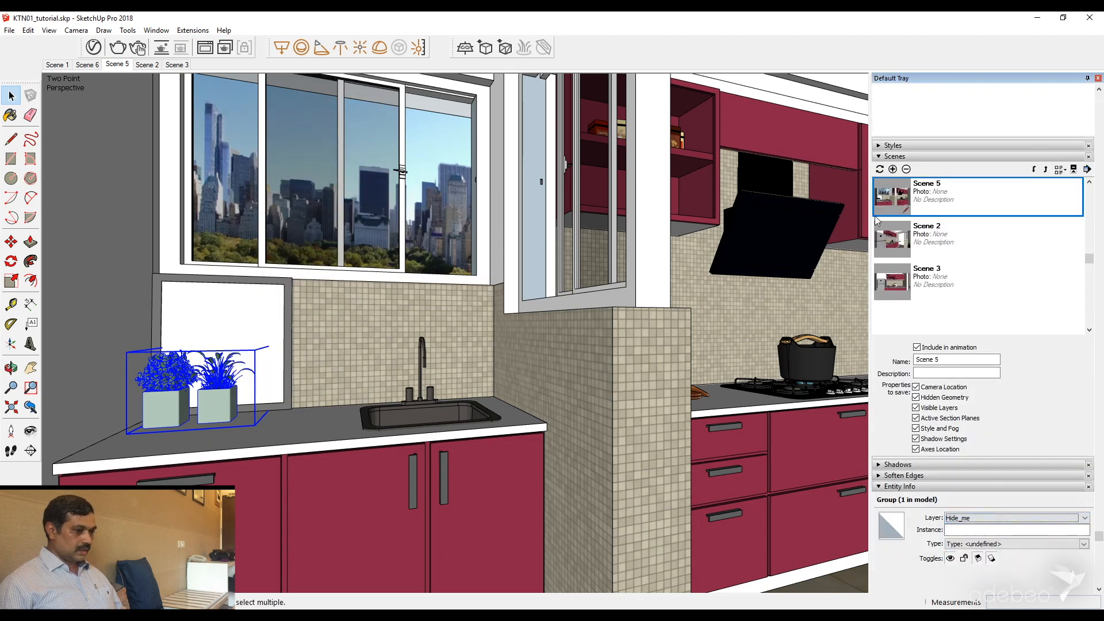
- Switch to Scene 1 and turn off the visibility of the Hide_me layer
{"action": "scroll", "coordinate": [952, 247], "scroll_direction": "up", "scroll_amount": 5}
{"action": "scroll", "coordinate": [1007, 179], "scroll_direction": "up", "scroll_amount": 3}
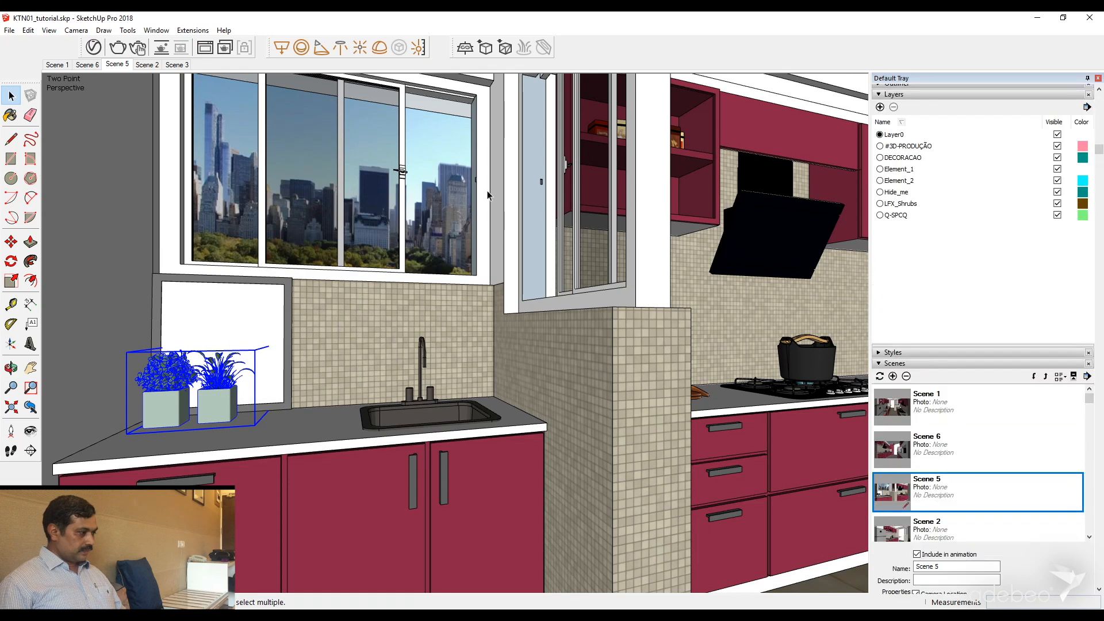
{"action": "left_click", "coordinate": [59, 66]}
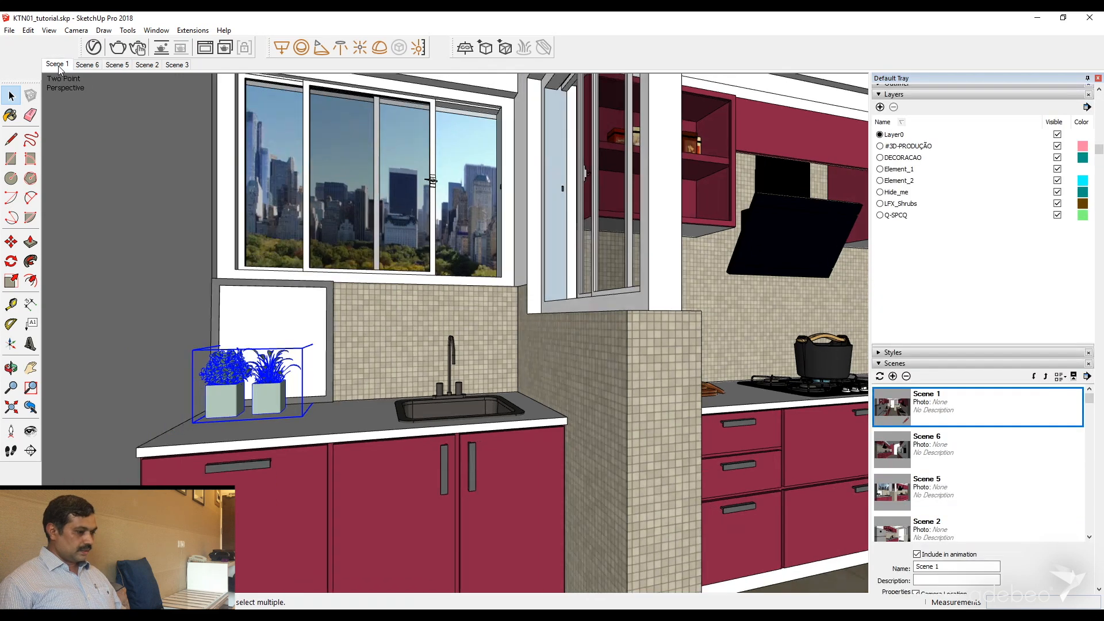
{"action": "left_click", "coordinate": [1057, 192]}
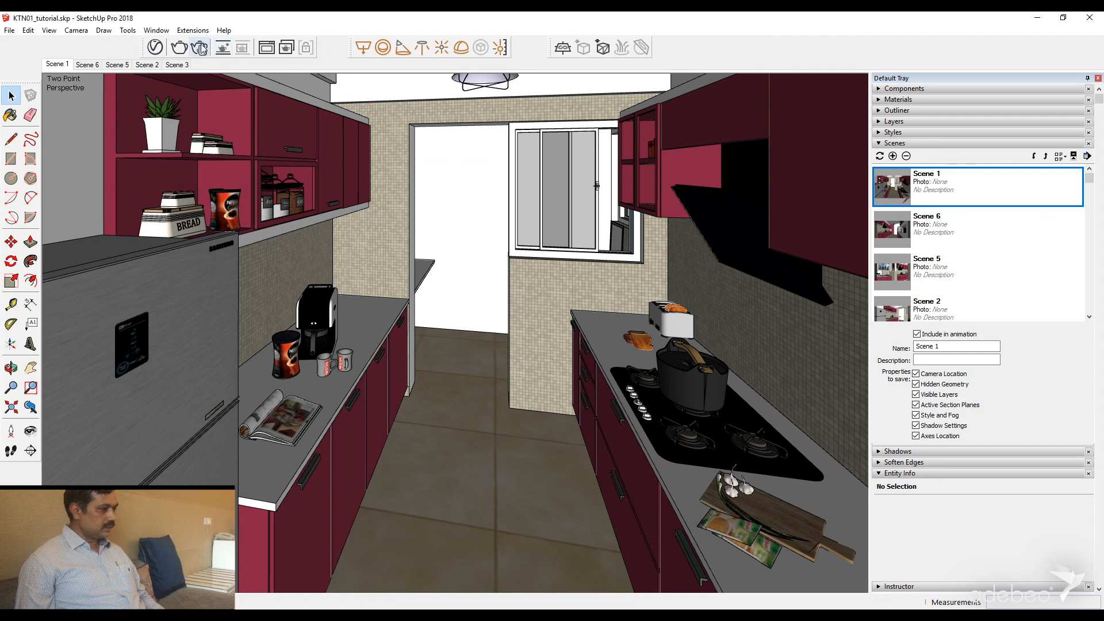
- Toggle the V-Ray for SketchUp toolbar off and on, and undock it over the upper cabinets in the model view
{"action": "left_click", "coordinate": [48, 31]}
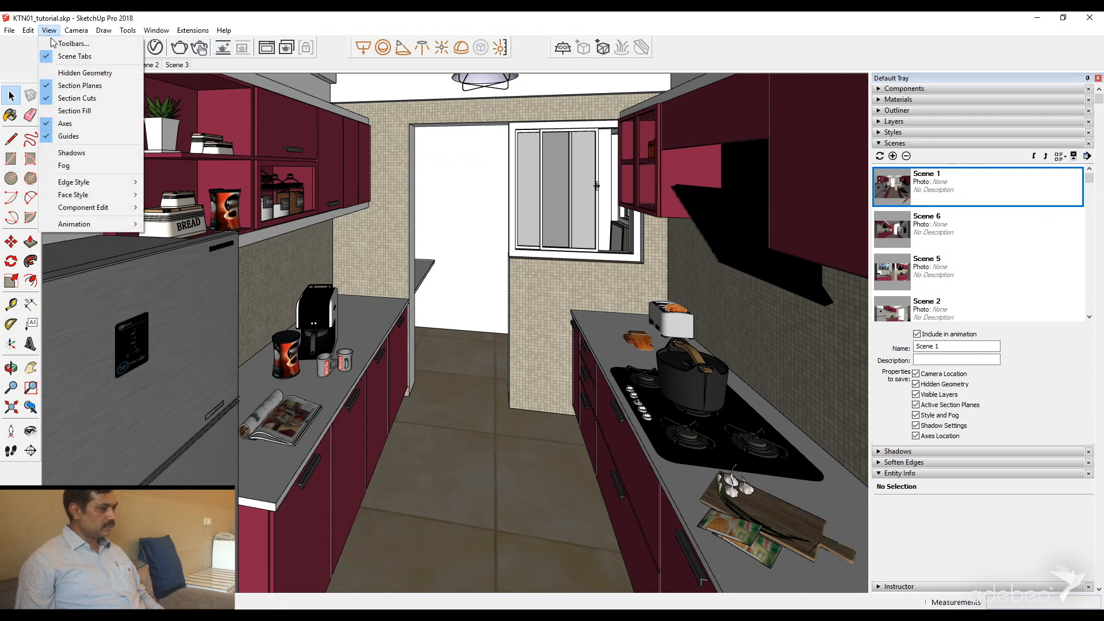
{"action": "left_click", "coordinate": [54, 43]}
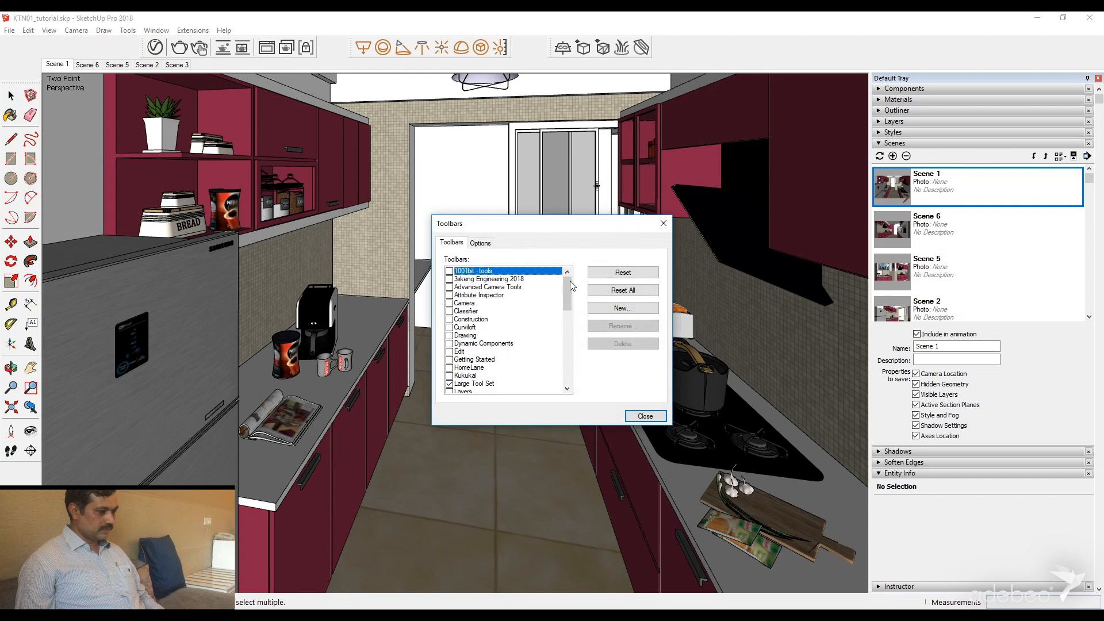
{"action": "left_click_drag", "start_coordinate": [569, 292], "coordinate": [565, 356]}
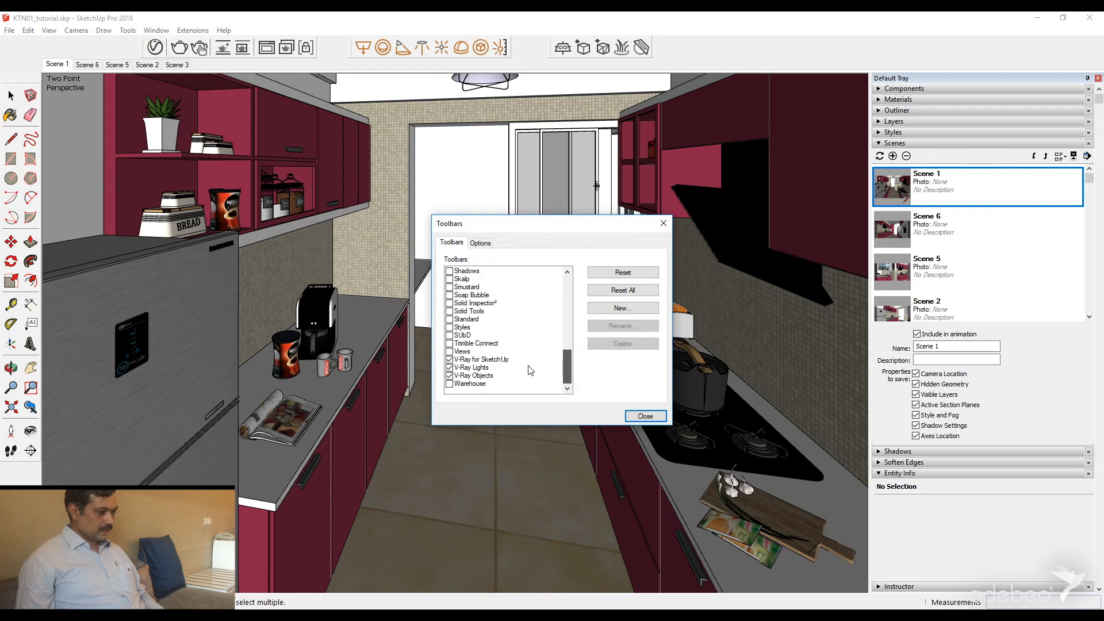
{"action": "left_click", "coordinate": [451, 360]}
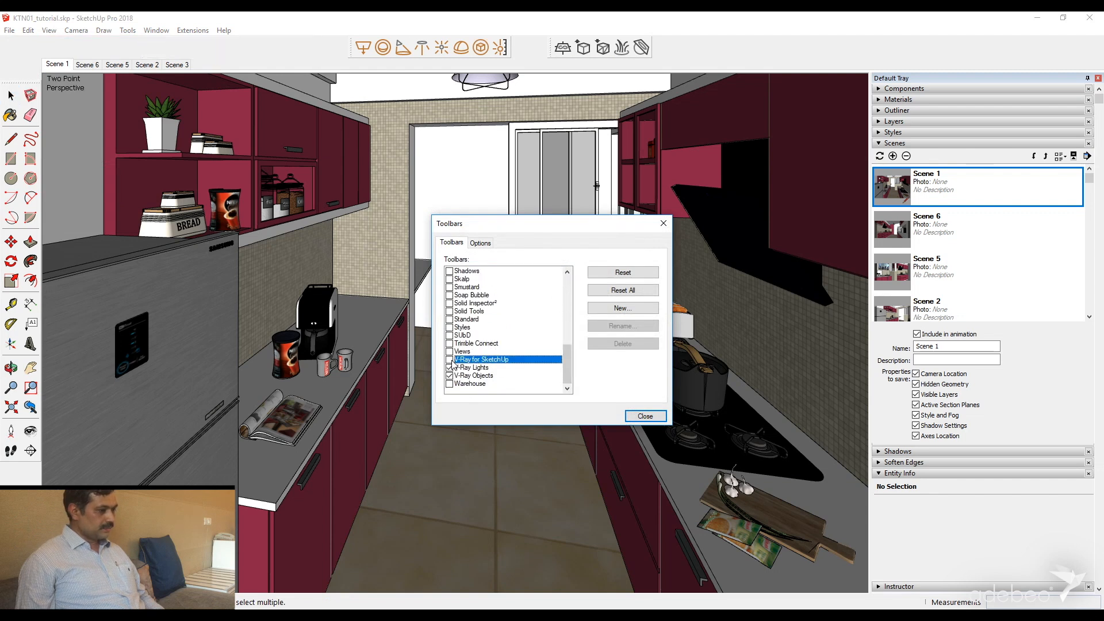
{"action": "left_click", "coordinate": [450, 359]}
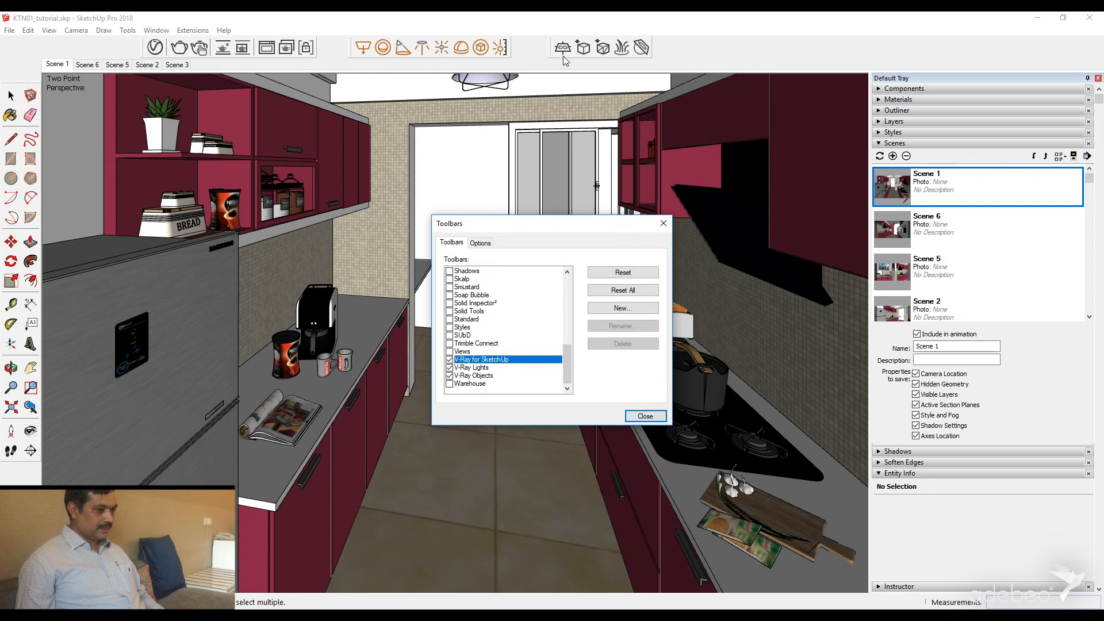
{"action": "left_click", "coordinate": [664, 223]}
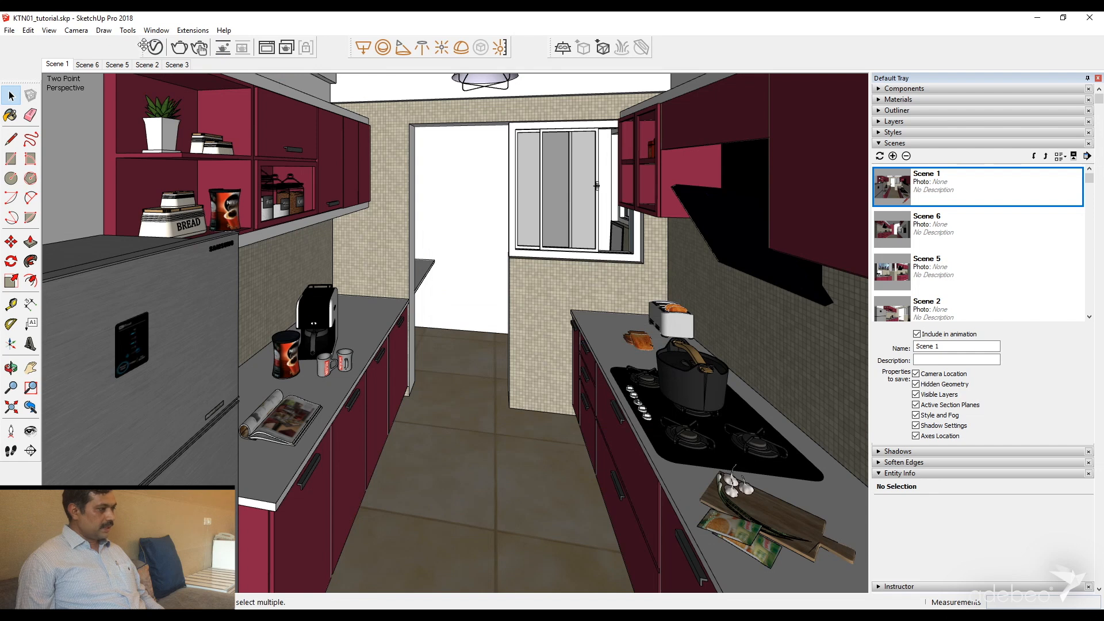
{"action": "left_click_drag", "start_coordinate": [142, 46], "coordinate": [208, 172]}
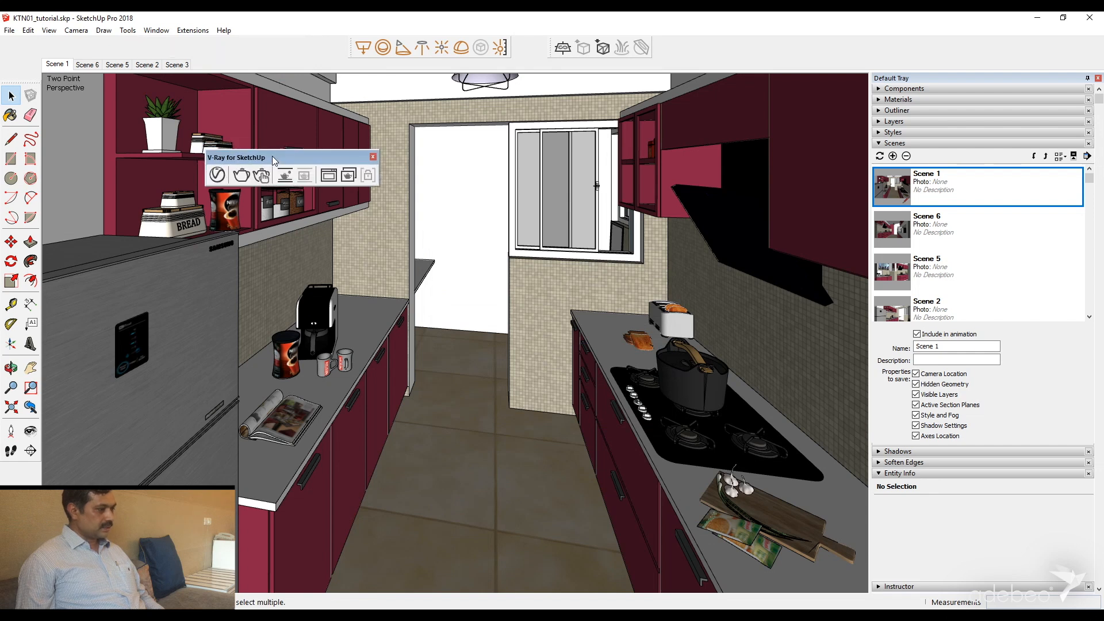
- Undock the V-Ray Lights toolbar and dock the V-Ray for SketchUp and V-Ray Lights toolbars side by side above the scene tabs
{"action": "left_click_drag", "start_coordinate": [353, 47], "coordinate": [419, 176]}
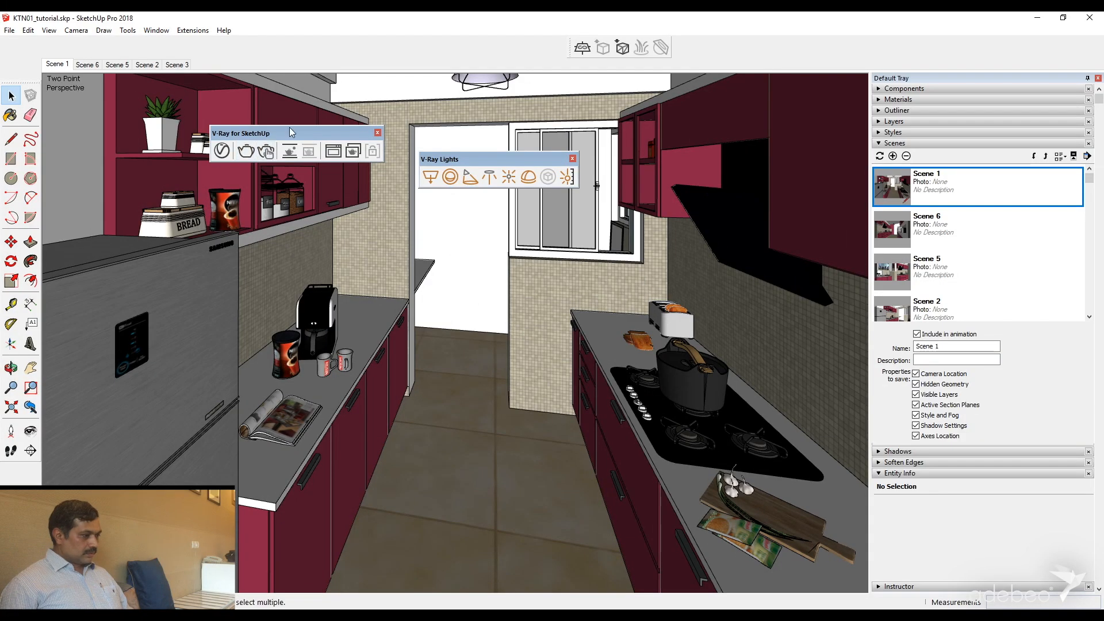
{"action": "mouse_move", "coordinate": [293, 137]}
{"action": "left_mouse_down"}
{"action": "mouse_move", "coordinate": [294, 59]}
{"action": "mouse_move", "coordinate": [195, 47]}
{"action": "left_mouse_up"}
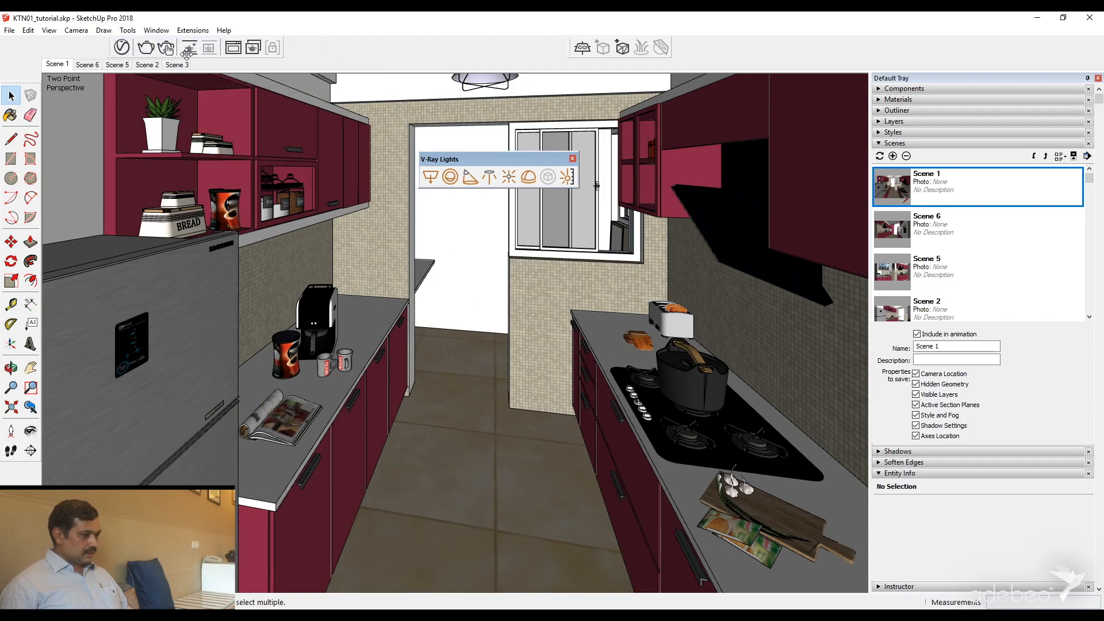
{"action": "left_click_drag", "start_coordinate": [456, 153], "coordinate": [343, 52]}
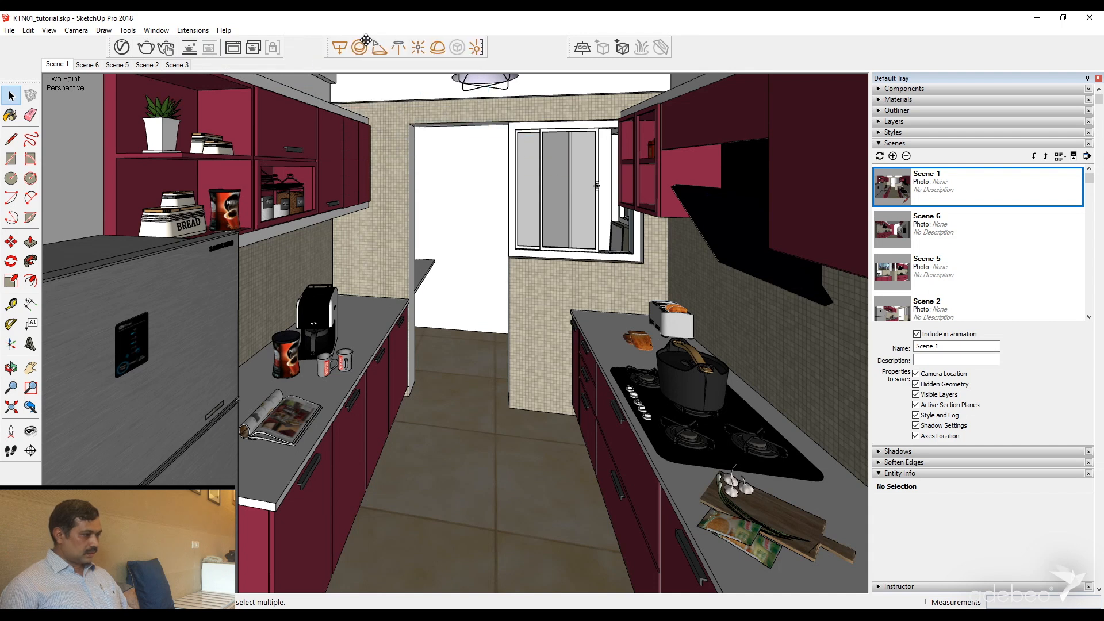
- Open the V-Ray Asset Editor, browse the Carpaint materials in its library as a thumbnail grid, and make the editor window taller
{"action": "left_click", "coordinate": [121, 48]}
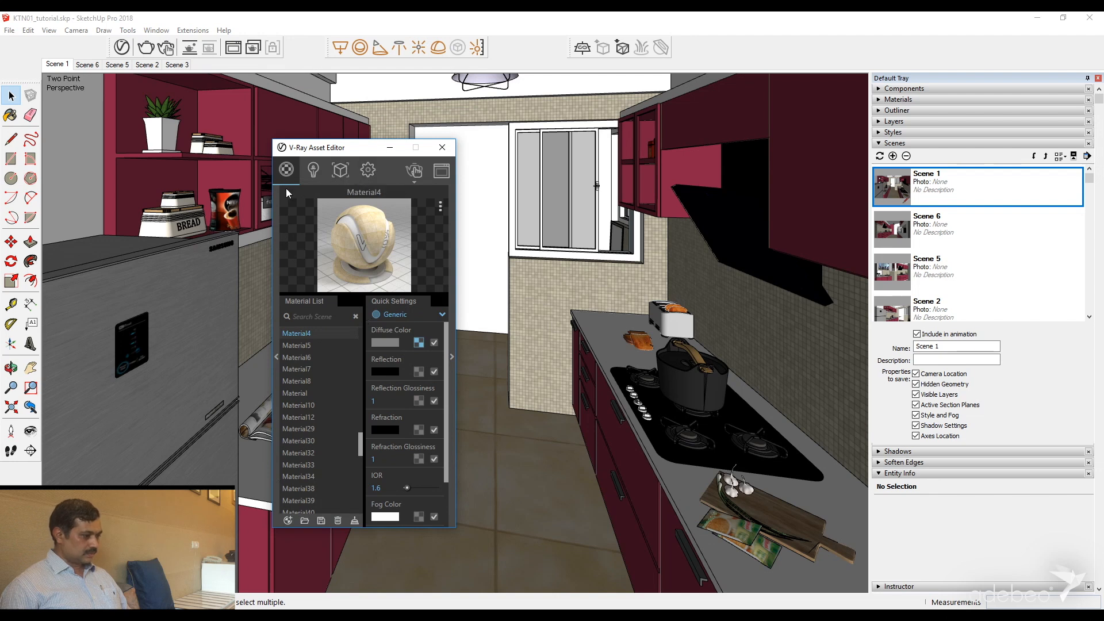
{"action": "left_click", "coordinate": [277, 358]}
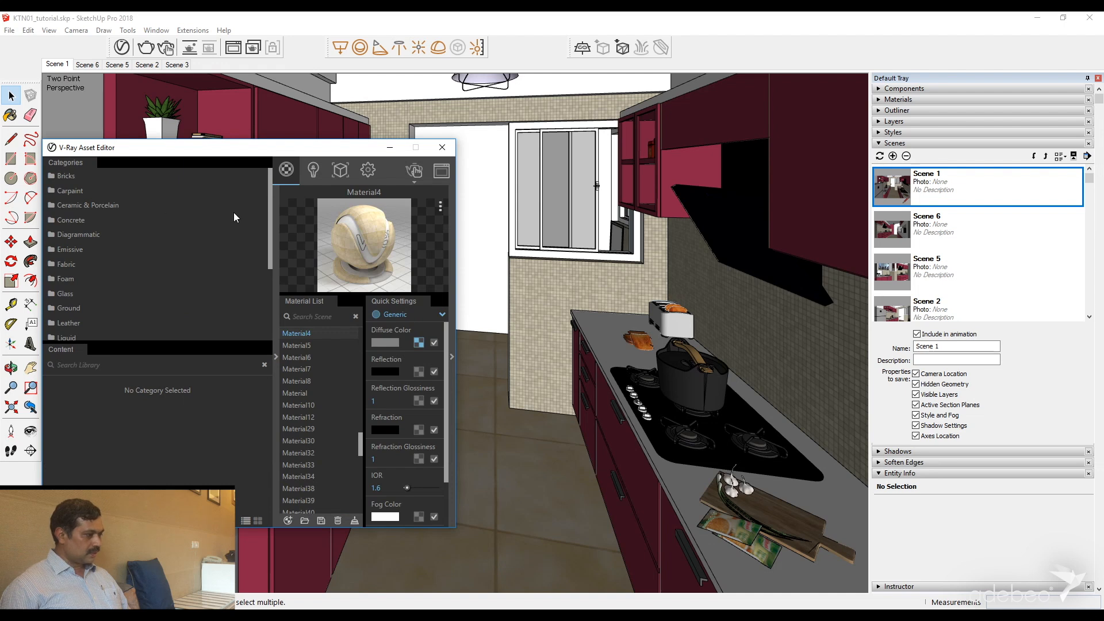
{"action": "mouse_move", "coordinate": [270, 214]}
{"action": "left_mouse_down"}
{"action": "mouse_move", "coordinate": [273, 286]}
{"action": "mouse_move", "coordinate": [271, 192]}
{"action": "left_mouse_up"}
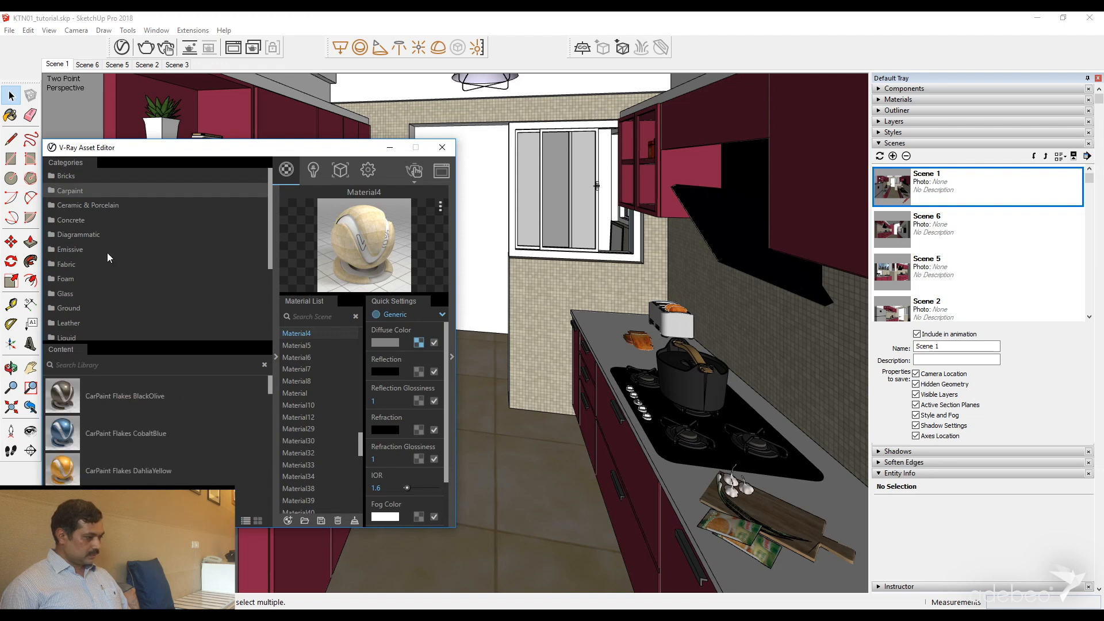
{"action": "scroll", "coordinate": [155, 442], "scroll_direction": "up", "scroll_amount": 4, "text": "ctrl"}
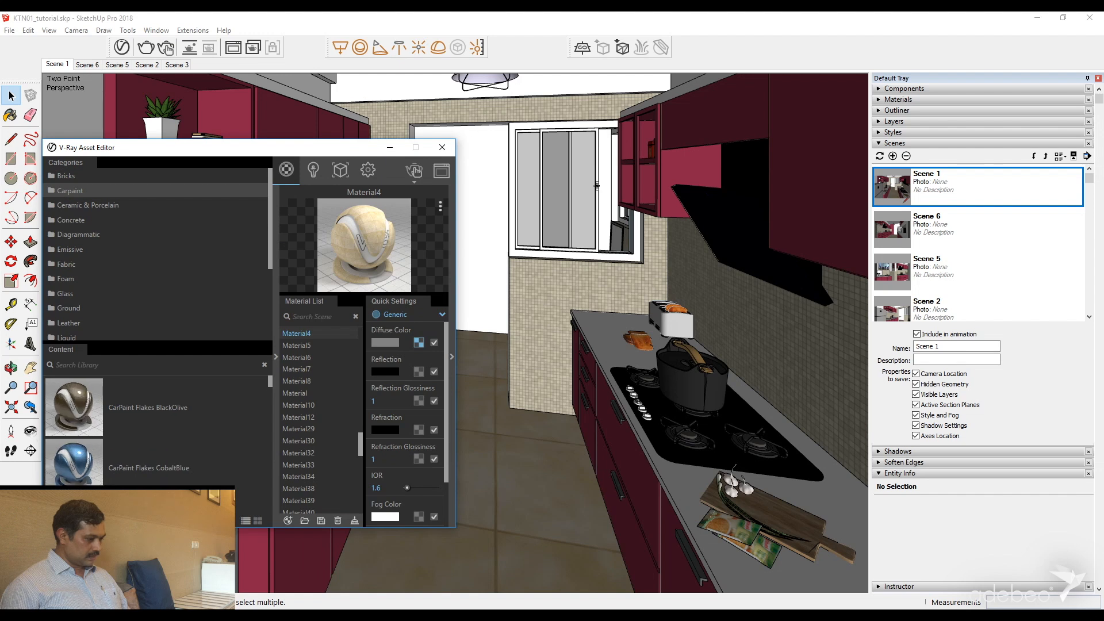
{"action": "left_click", "coordinate": [258, 520]}
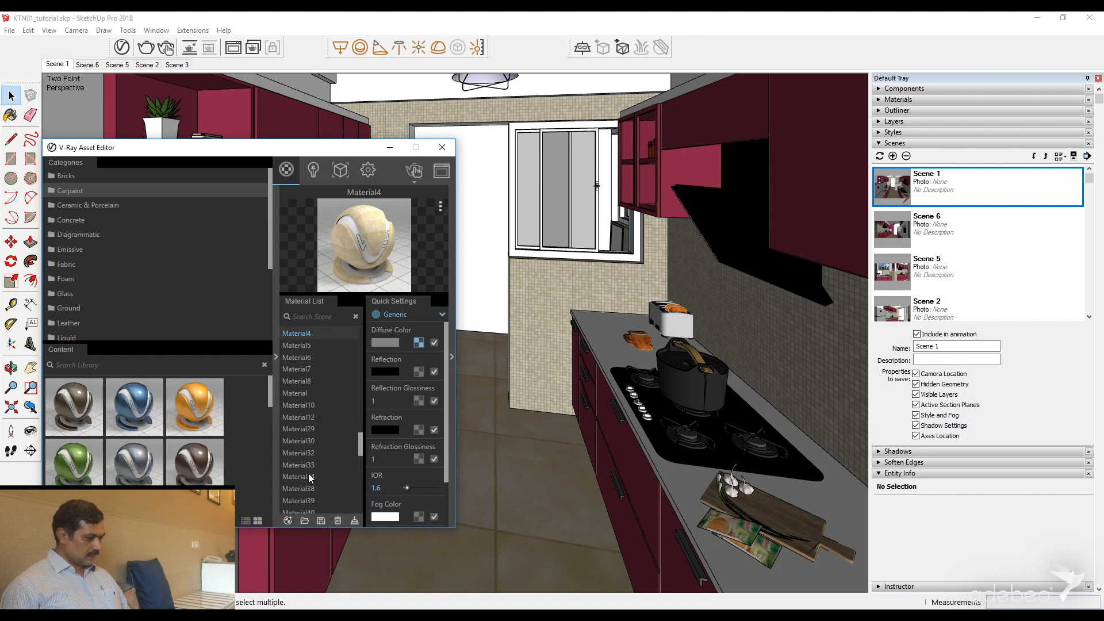
{"action": "left_click_drag", "start_coordinate": [450, 529], "coordinate": [450, 579]}
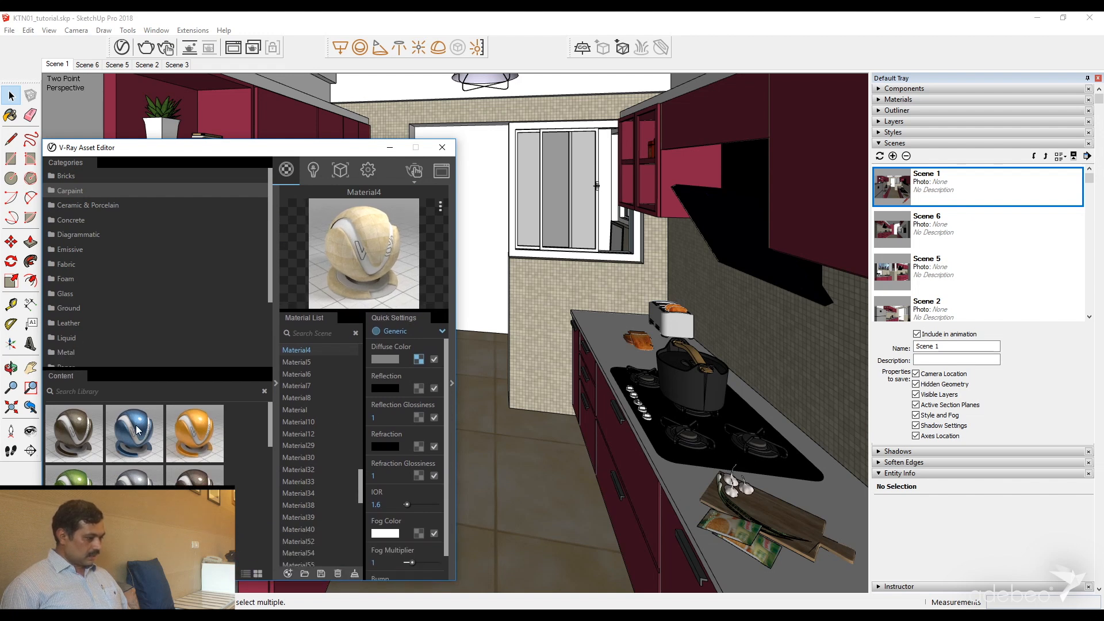
{"action": "mouse_move", "coordinate": [138, 432]}
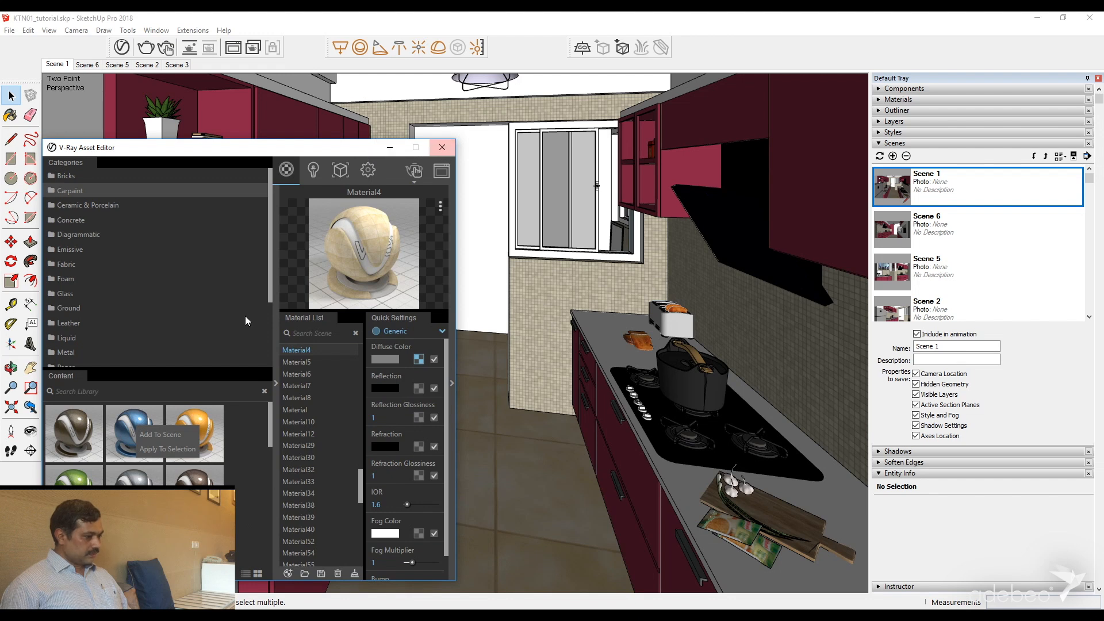
- Collapse the material library, review the detailed settings of Material4 and SunLight, and close the asset editor
{"action": "left_click", "coordinate": [277, 384]}
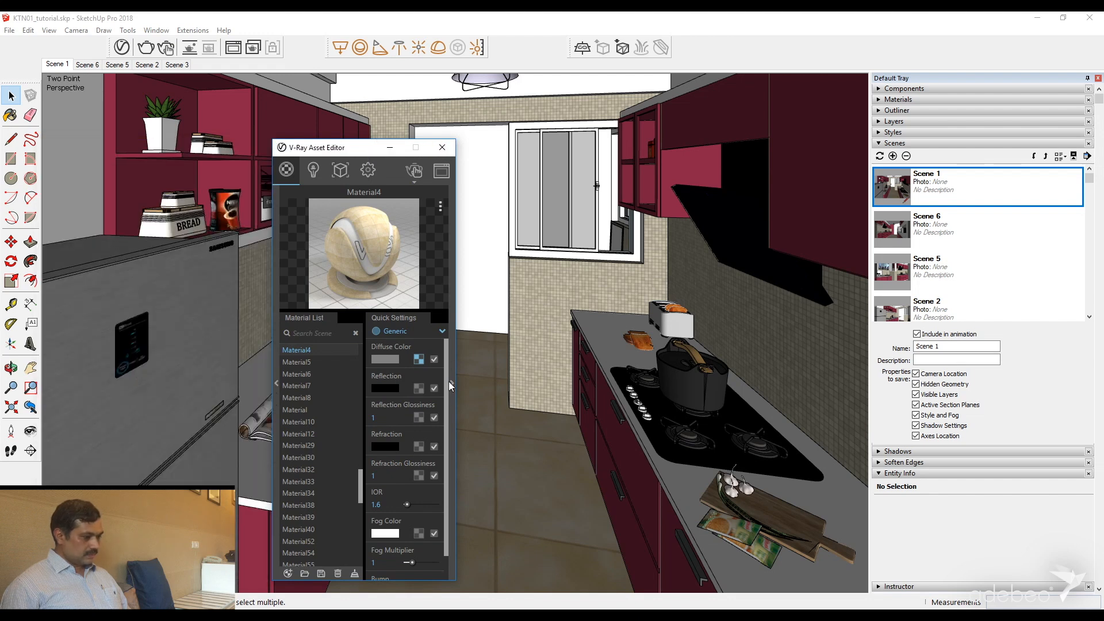
{"action": "left_click", "coordinate": [452, 383]}
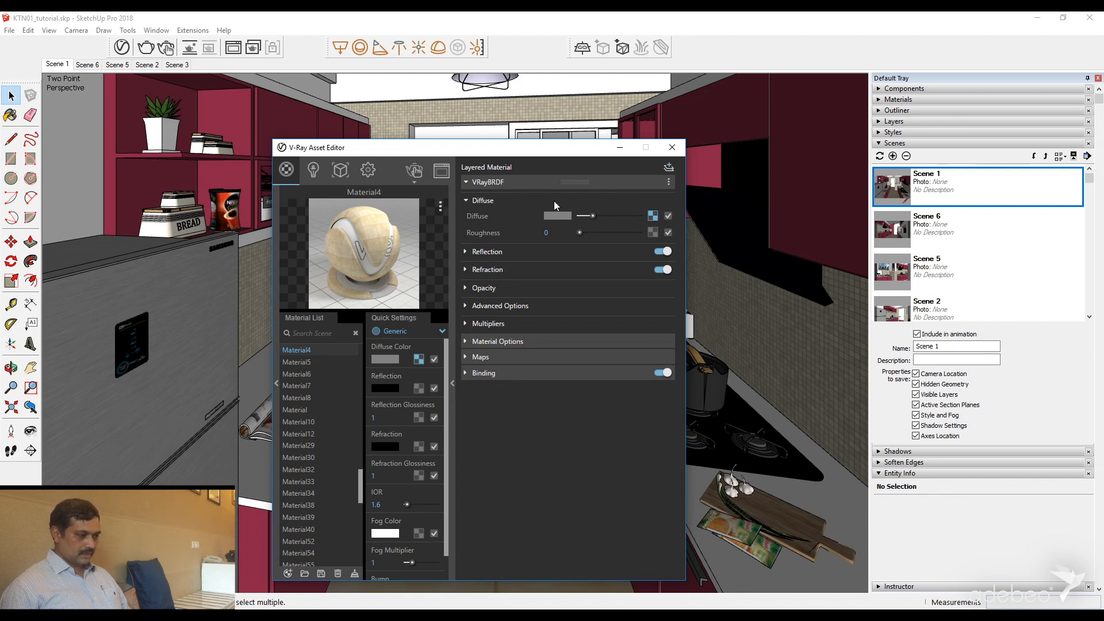
{"action": "left_click", "coordinate": [314, 170]}
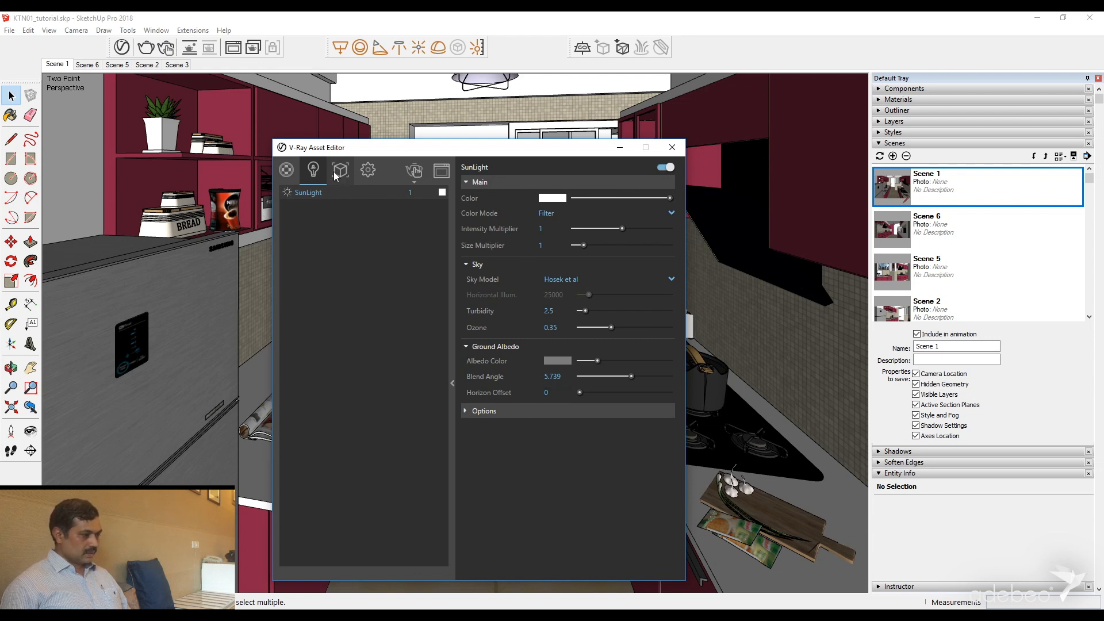
{"action": "left_click", "coordinate": [452, 383]}
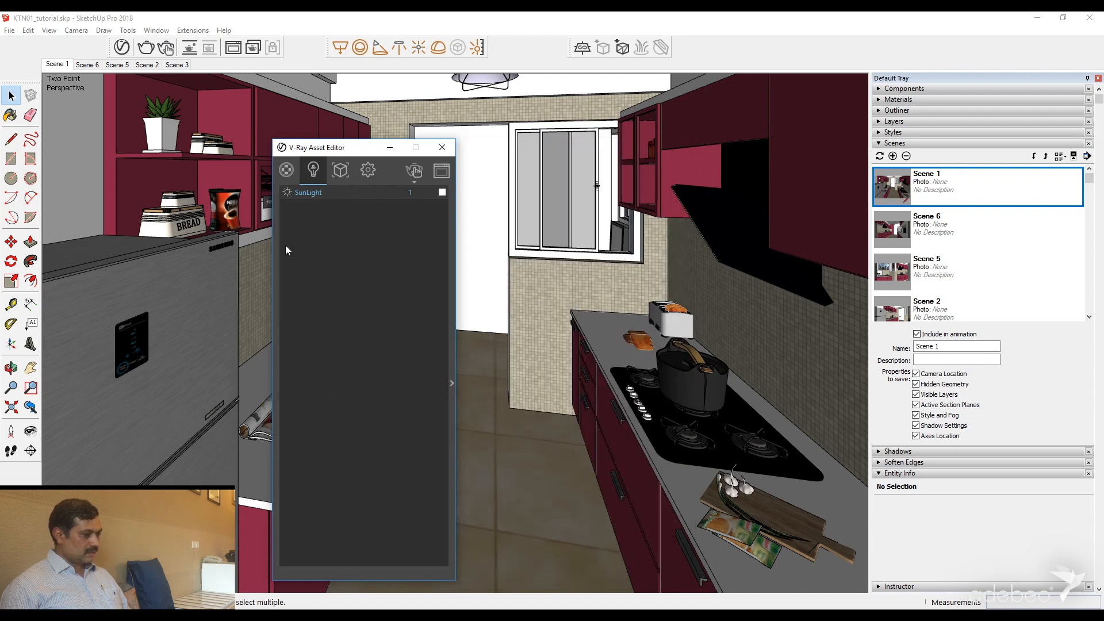
{"action": "left_click", "coordinate": [287, 170]}
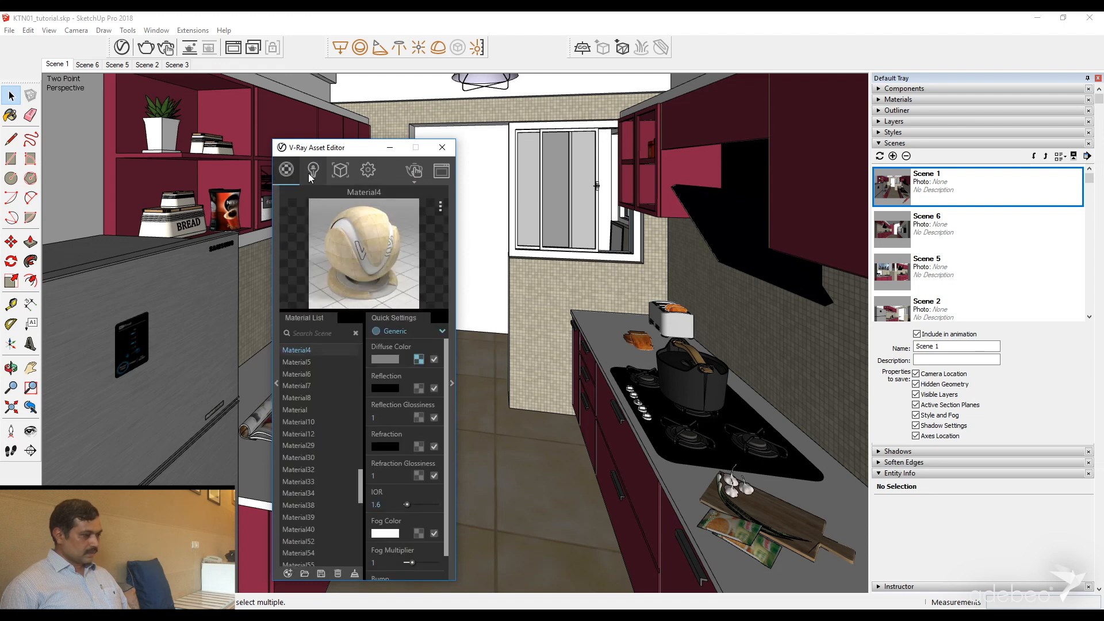
{"action": "left_click", "coordinate": [442, 148]}
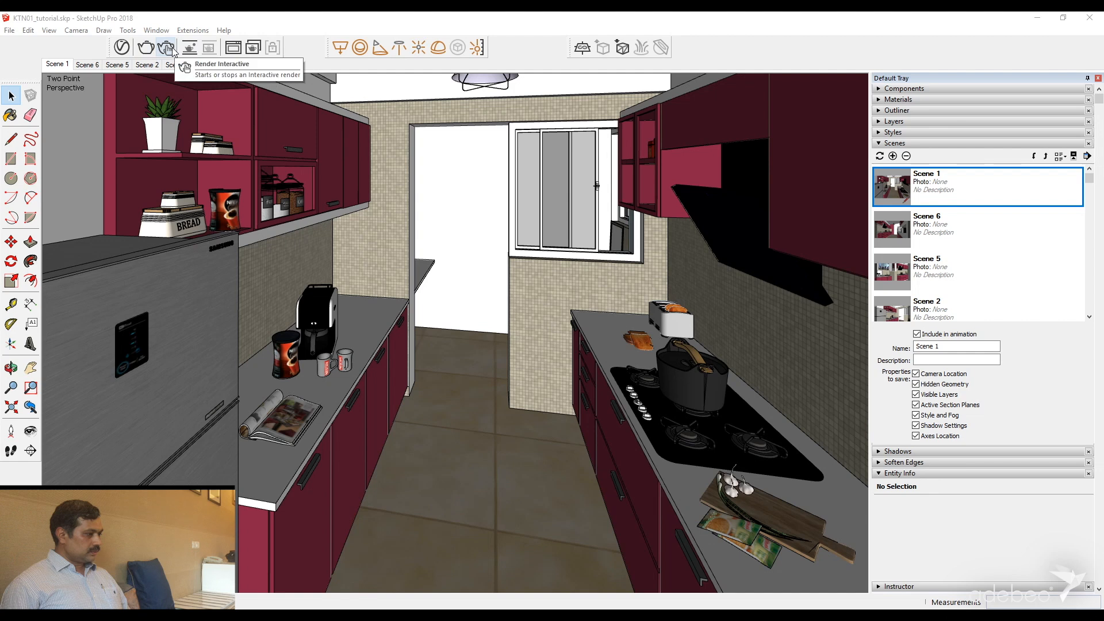
- Run an interactive V-Ray render of Scene 1, enlarge the frame buffer window, and stop the render
{"action": "left_click", "coordinate": [167, 48]}
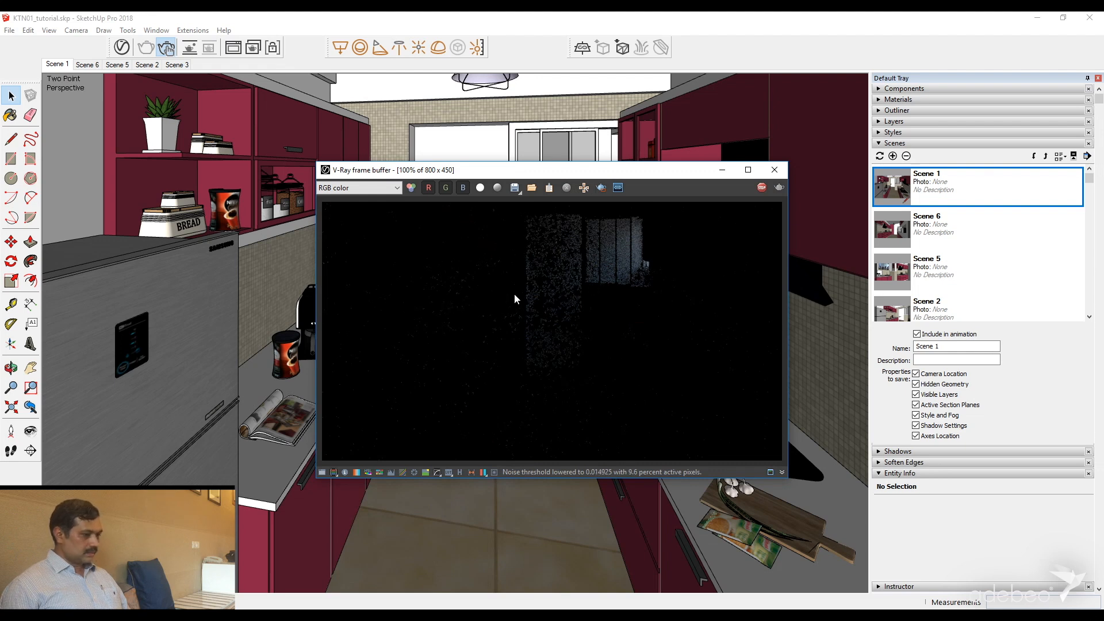
{"action": "left_click_drag", "start_coordinate": [348, 171], "coordinate": [234, 118]}
{"action": "left_click_drag", "start_coordinate": [674, 427], "coordinate": [813, 560]}
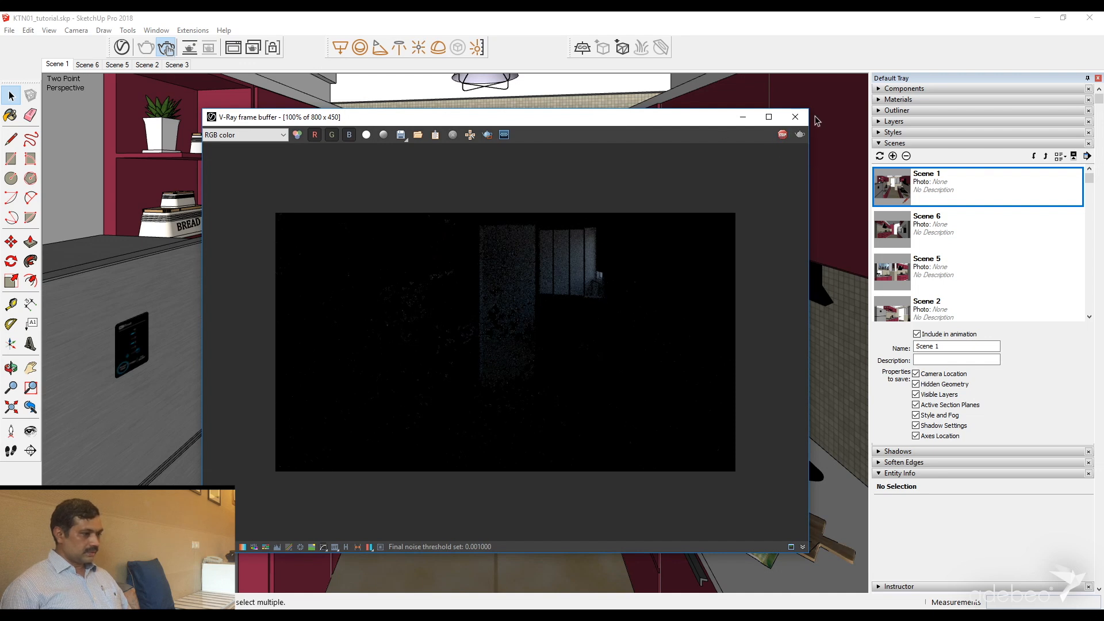
{"action": "left_click", "coordinate": [782, 134]}
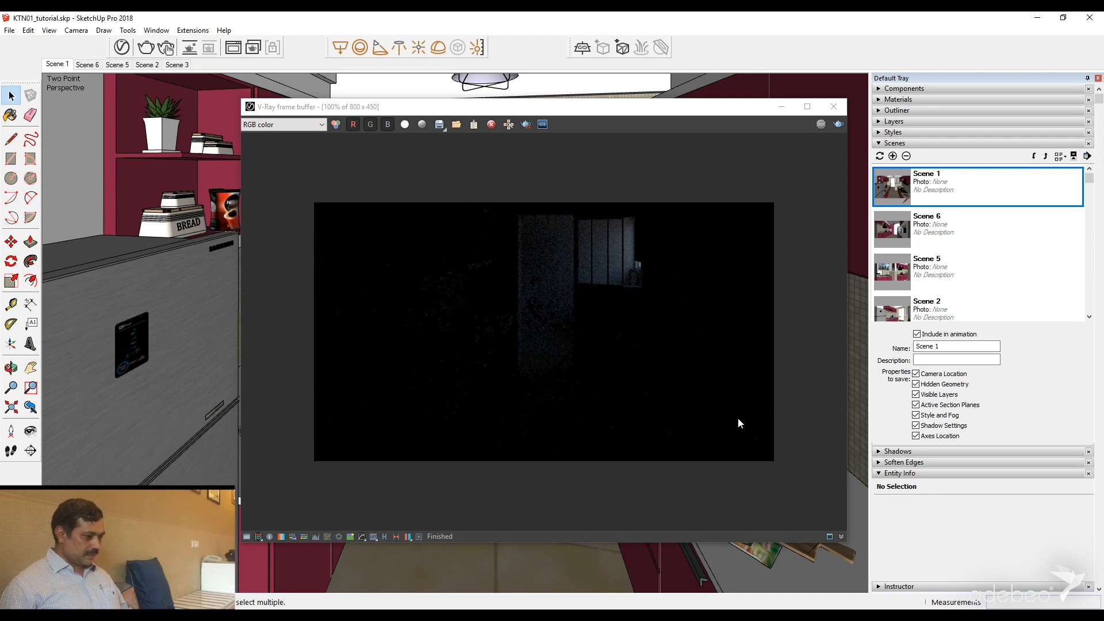
- Turn the red, green and blue channels of the rendered image off and back on
{"action": "left_click", "coordinate": [353, 129]}
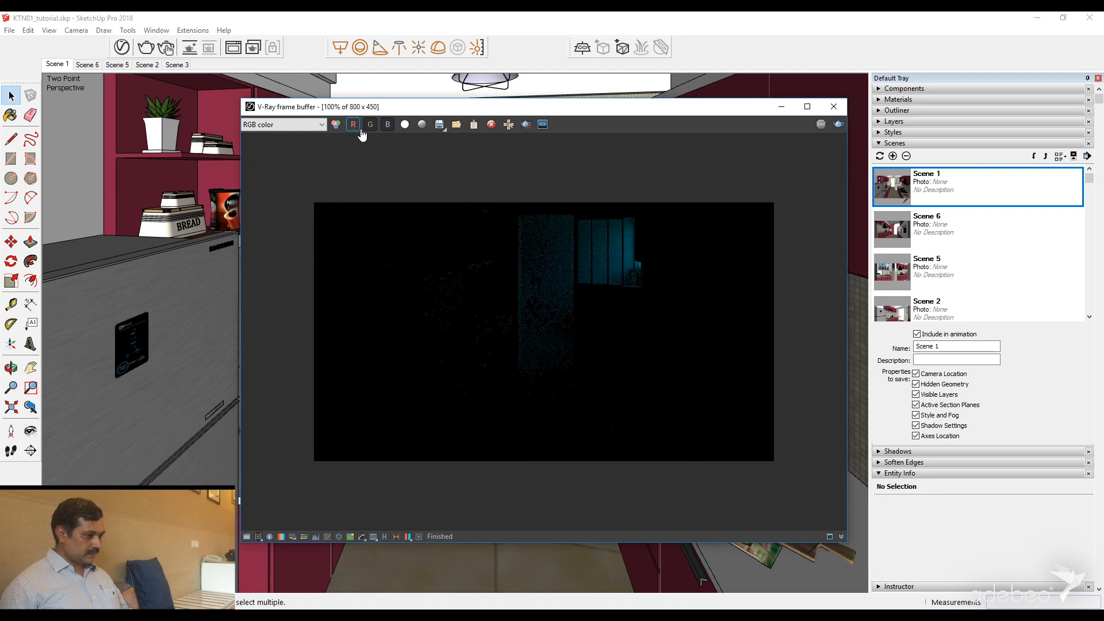
{"action": "left_click", "coordinate": [369, 130]}
{"action": "left_click", "coordinate": [386, 129]}
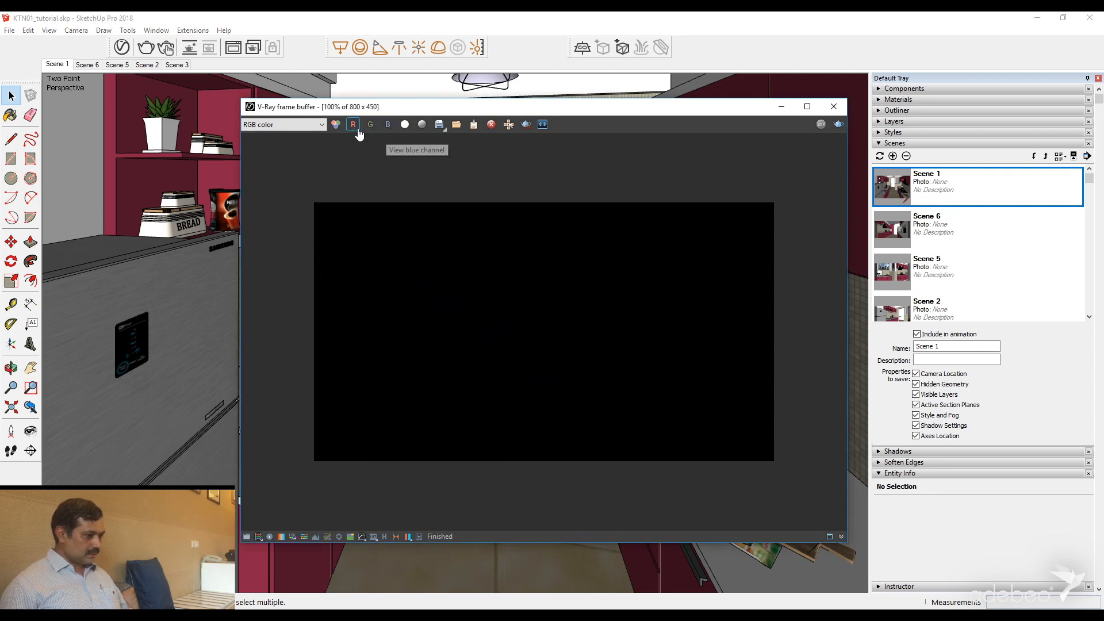
{"action": "left_click", "coordinate": [355, 130]}
{"action": "left_click", "coordinate": [370, 125]}
{"action": "left_click", "coordinate": [387, 124]}
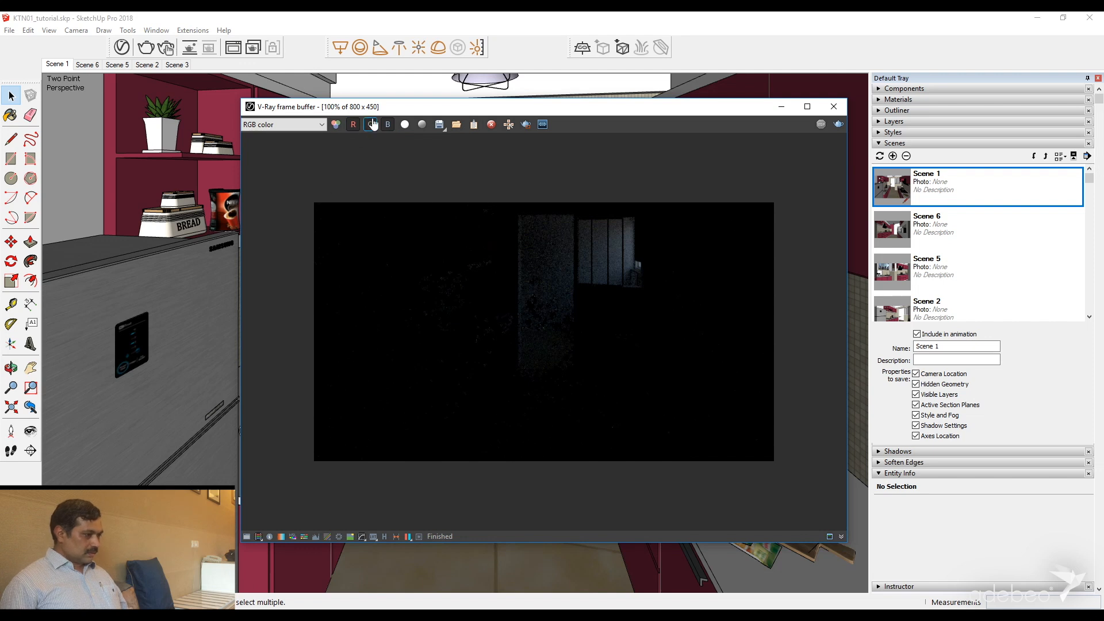
- Close the V-Ray frame buffer and reopen it to review the last render and its tools
{"action": "left_click_drag", "start_coordinate": [378, 109], "coordinate": [363, 100]}
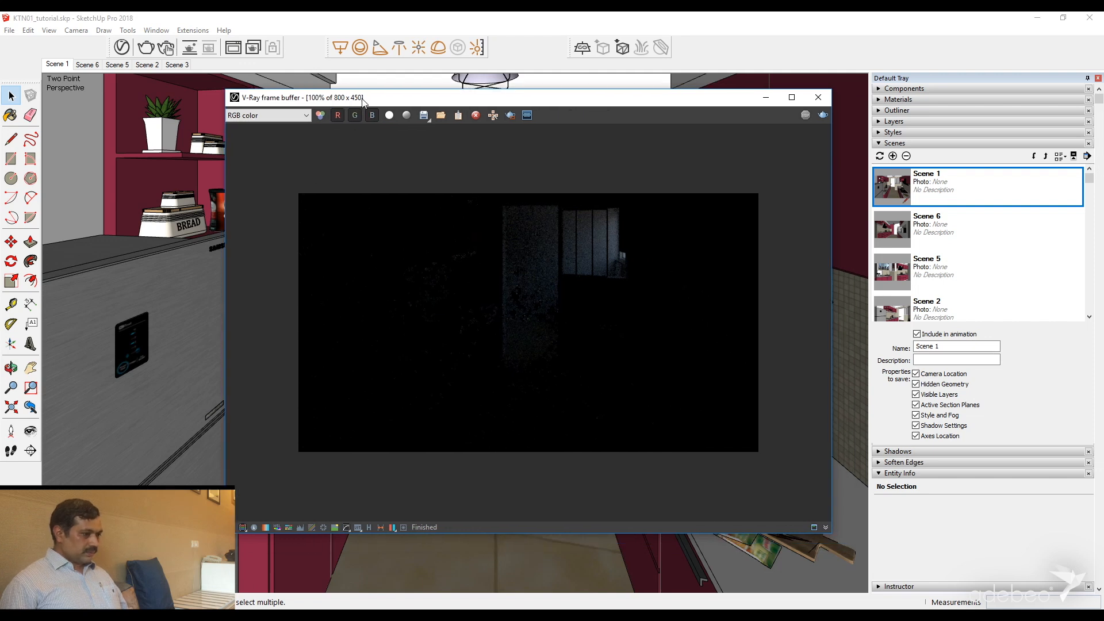
{"action": "left_click", "coordinate": [818, 98]}
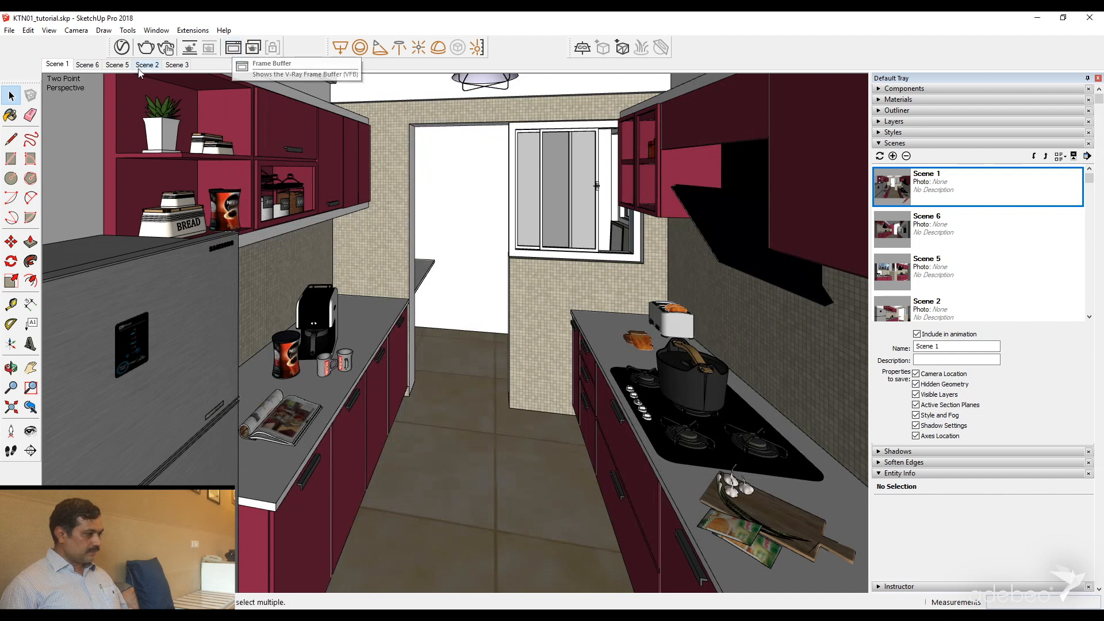
{"action": "left_click", "coordinate": [233, 48]}
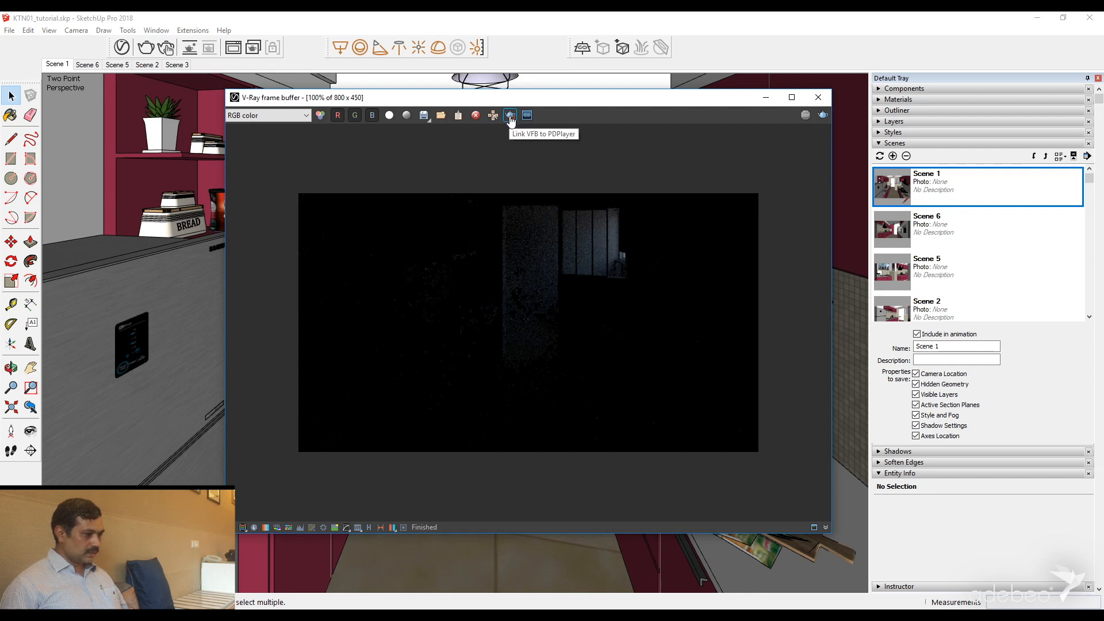
{"action": "left_click_drag", "start_coordinate": [498, 208], "coordinate": [717, 350]}
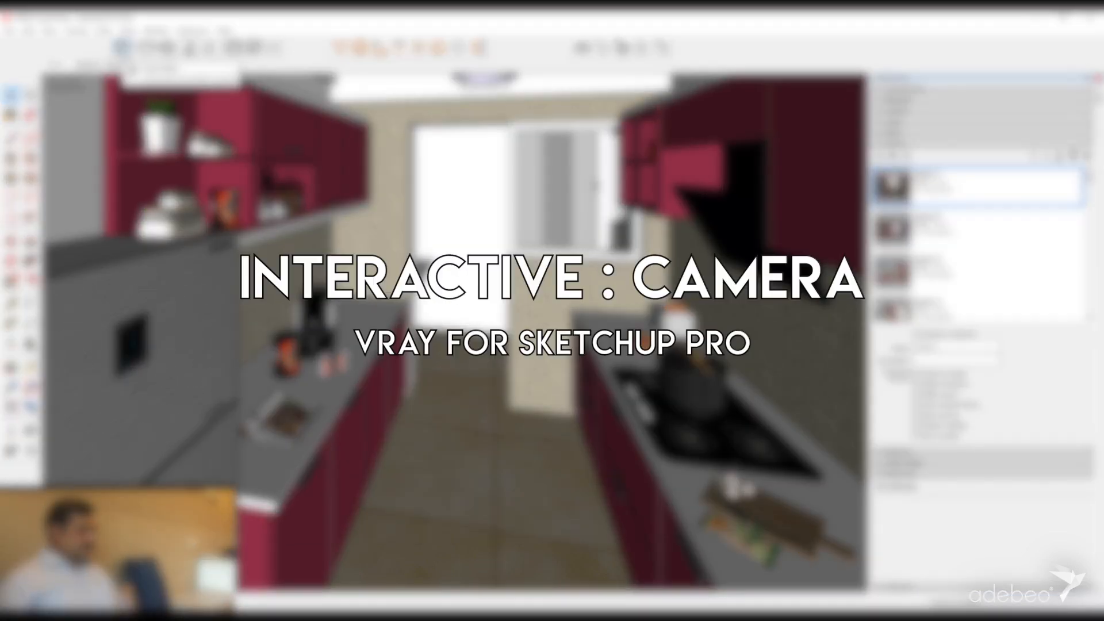
- Open the V-Ray render settings, move the editor away from the view's centre, expand the advanced settings, and check the Global Illumination options
{"action": "left_click", "coordinate": [122, 47]}
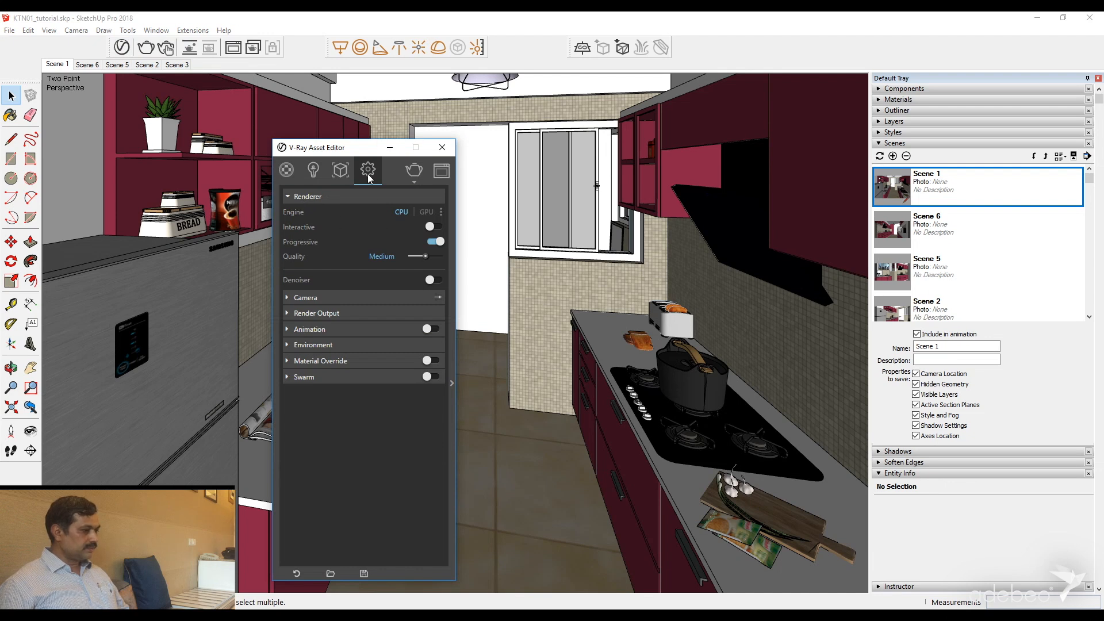
{"action": "left_click", "coordinate": [442, 147]}
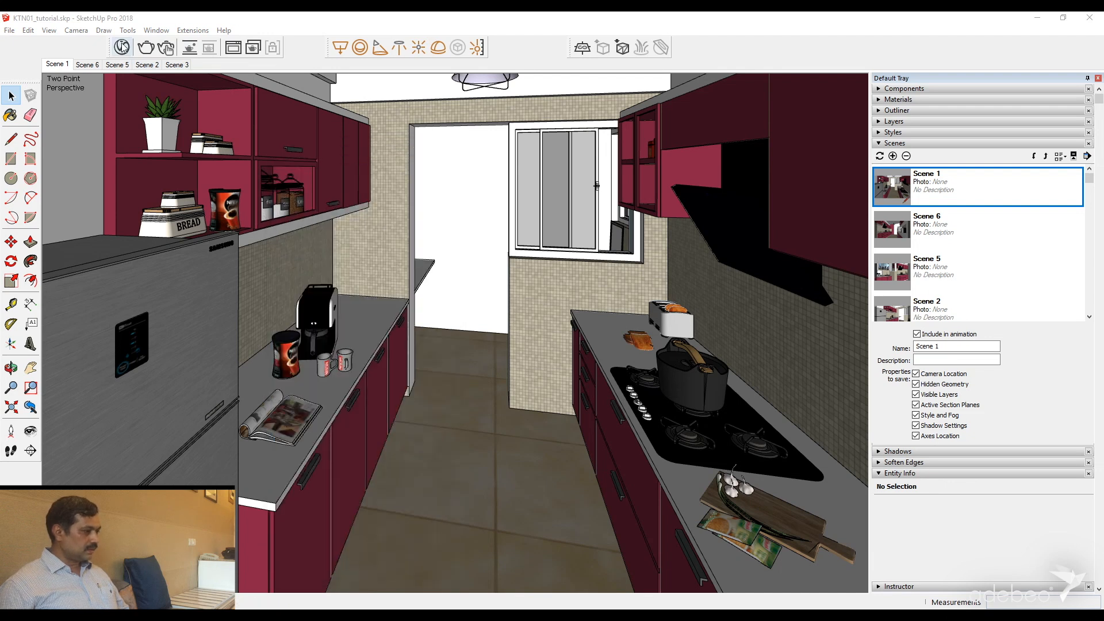
{"action": "left_click", "coordinate": [122, 47]}
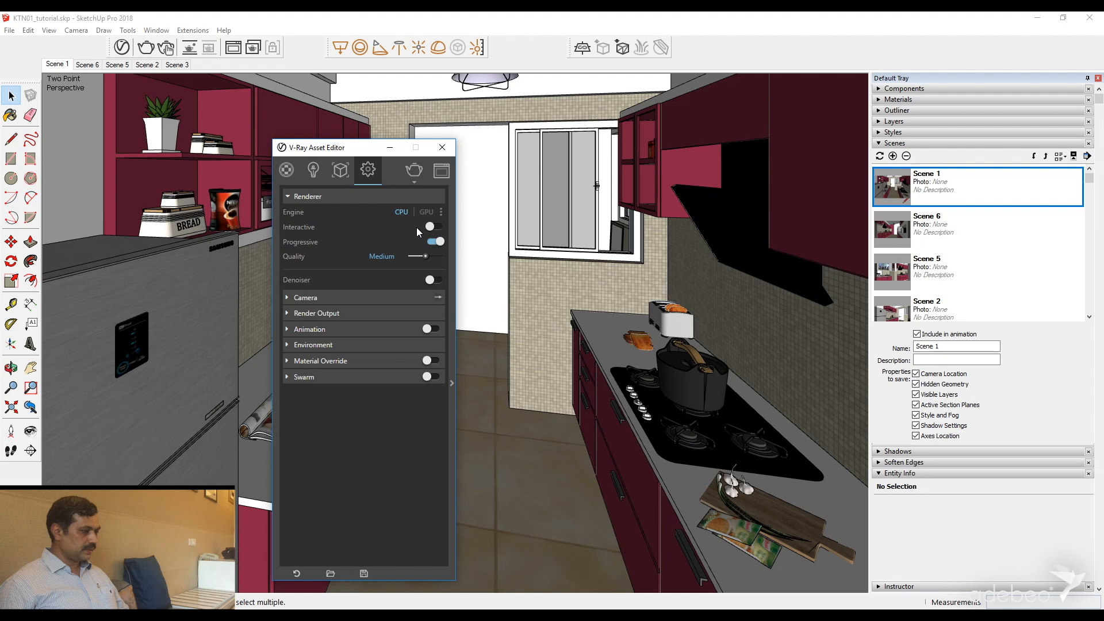
{"action": "left_click_drag", "start_coordinate": [352, 148], "coordinate": [163, 106]}
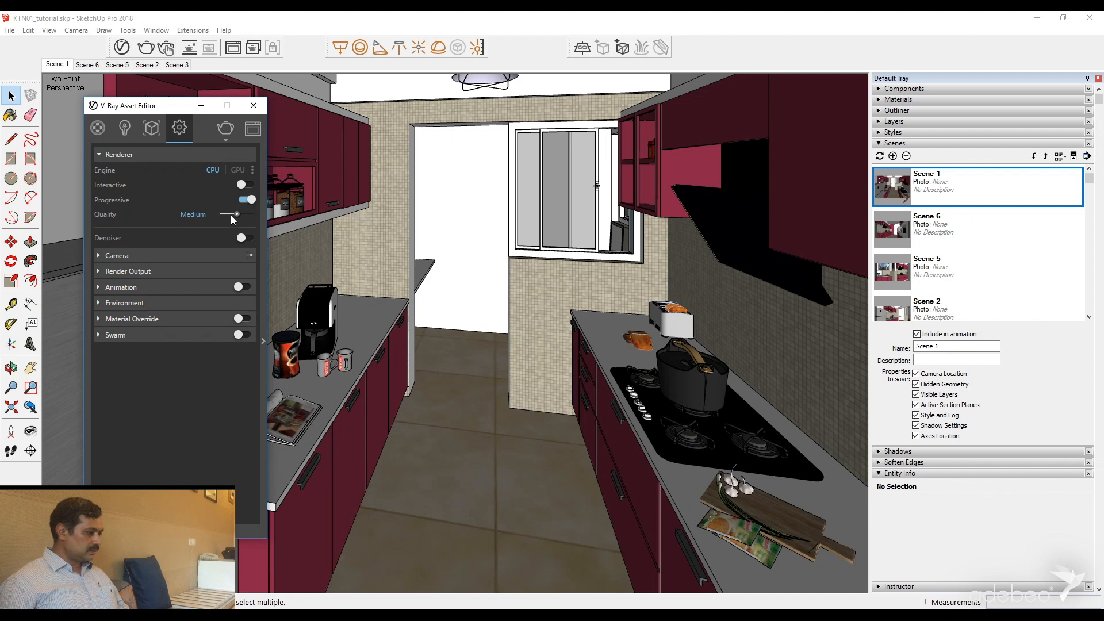
{"action": "left_click", "coordinate": [263, 341]}
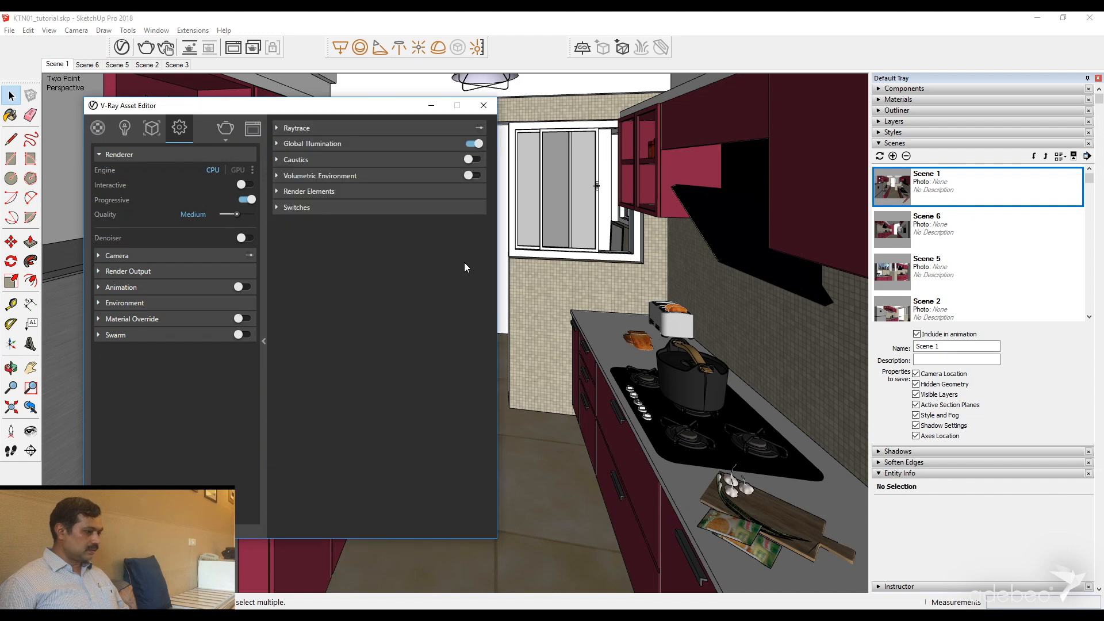
{"action": "left_click_drag", "start_coordinate": [341, 111], "coordinate": [359, 112]}
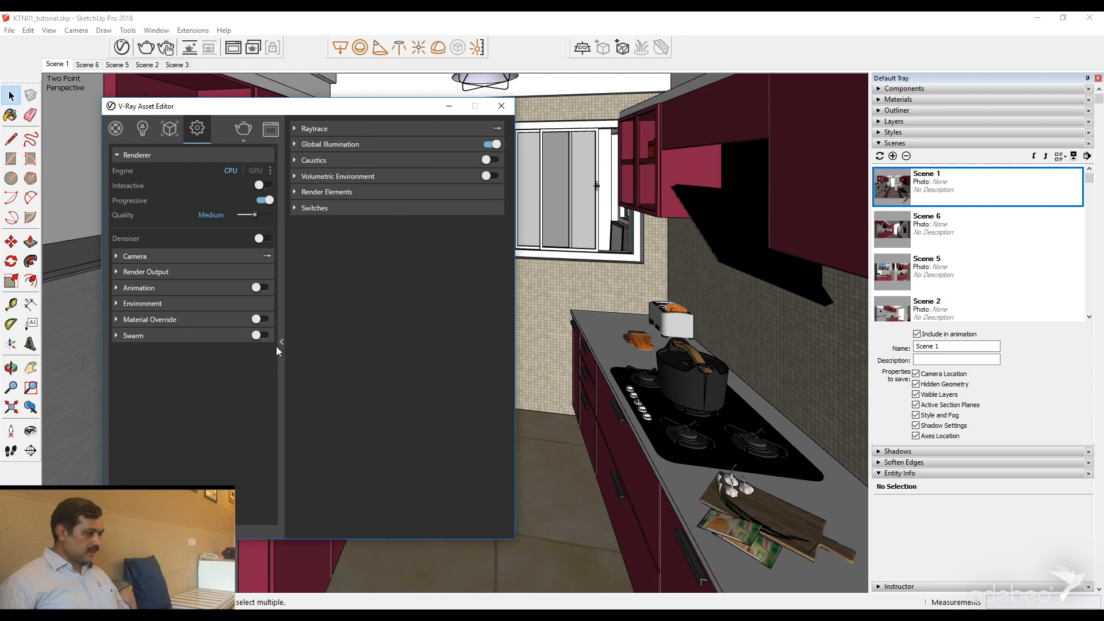
{"action": "left_click", "coordinate": [294, 144]}
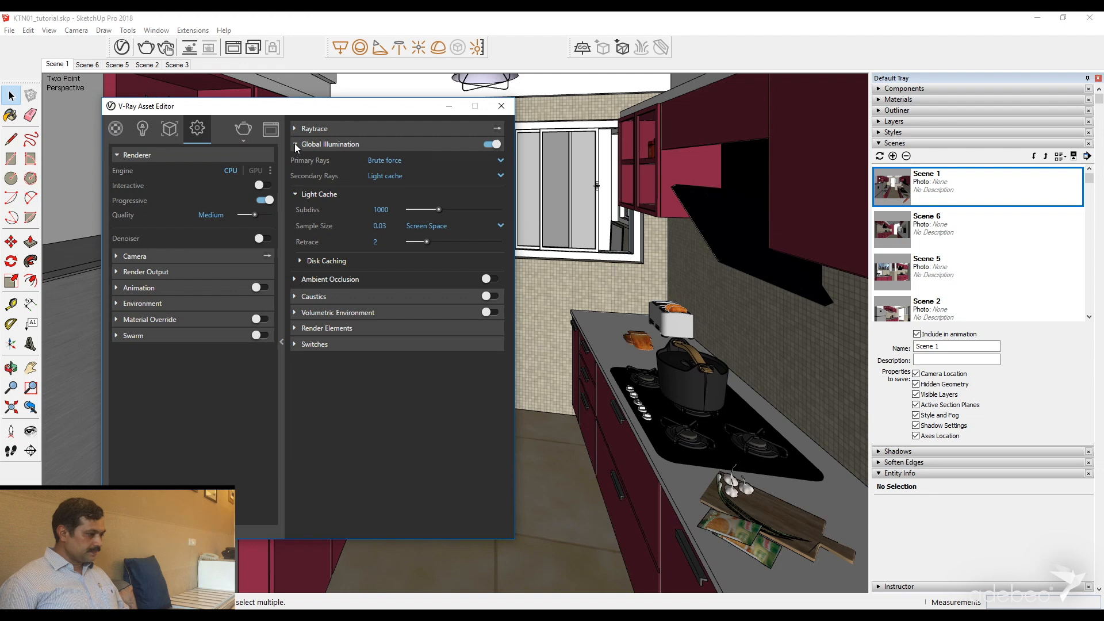
{"action": "left_click", "coordinate": [295, 143]}
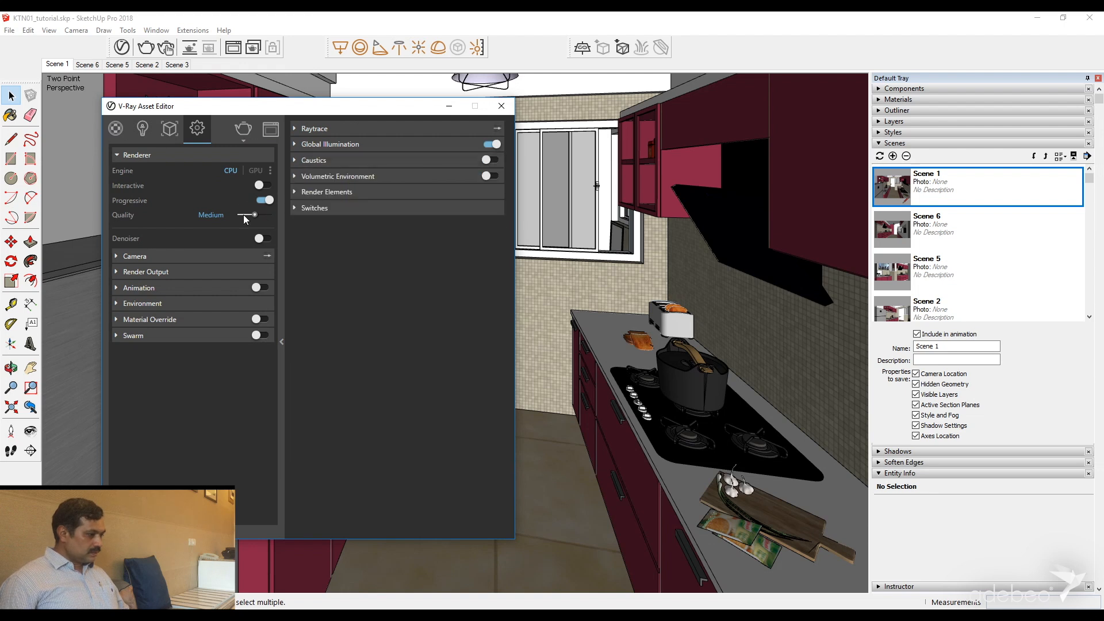
- Set the render quality to Low and expand the Camera settings
{"action": "left_click", "coordinate": [242, 215]}
{"action": "left_click", "coordinate": [246, 215]}
{"action": "left_click", "coordinate": [113, 257]}
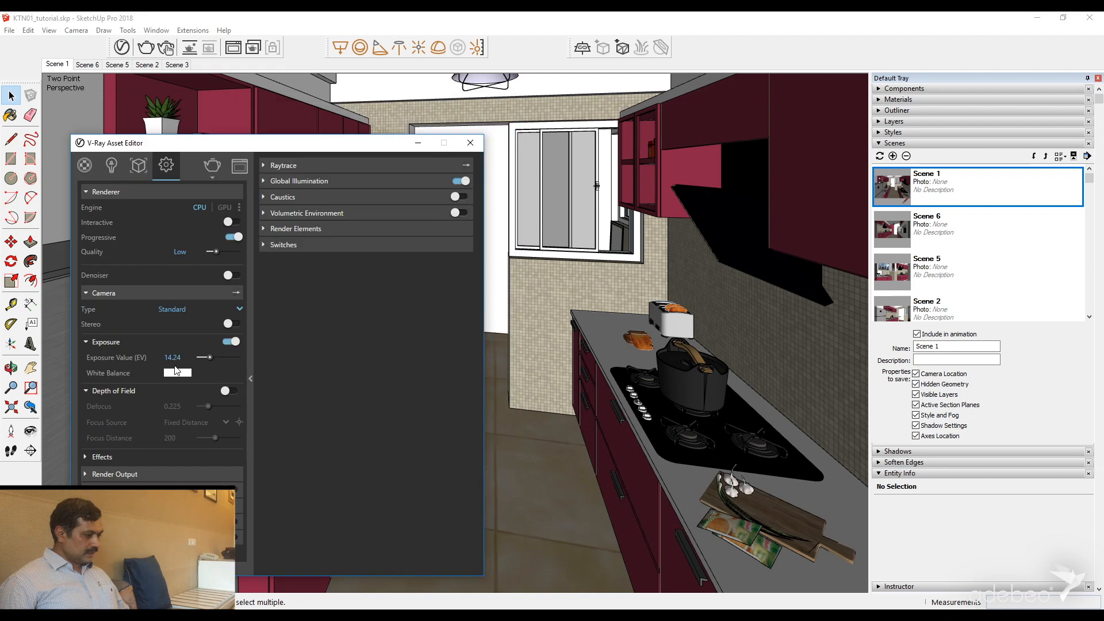
- Set the camera's exposure value (EV) to 12 and turn off progressive rendering
{"action": "left_click_drag", "start_coordinate": [182, 357], "coordinate": [108, 364]}
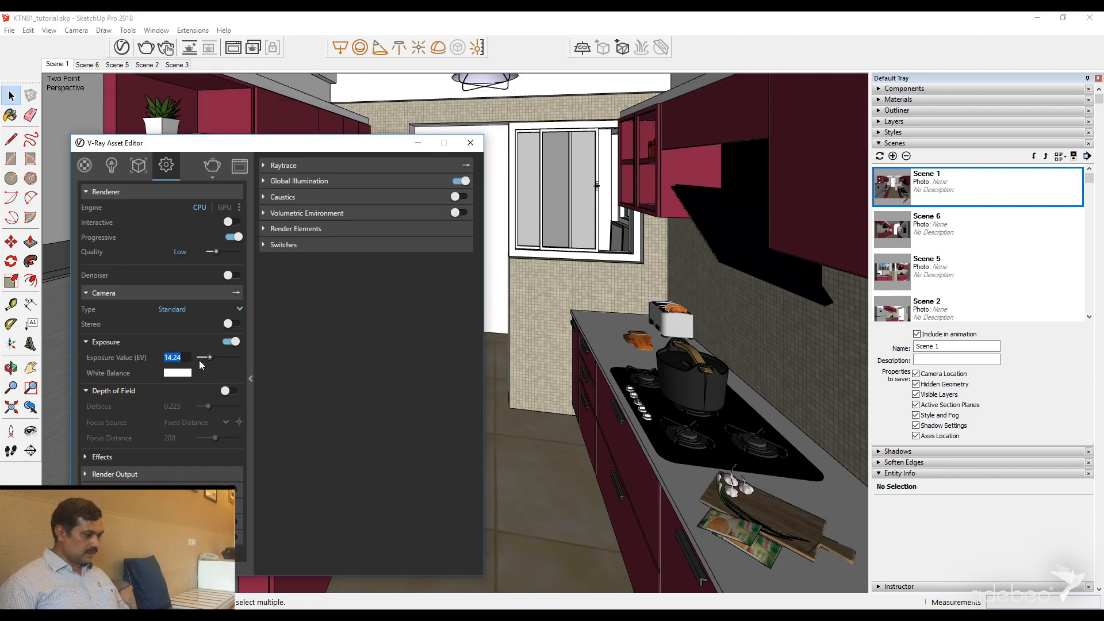
{"action": "type", "text": "10"}
{"action": "key", "text": "BackSpace"}
{"action": "type", "text": "2"}
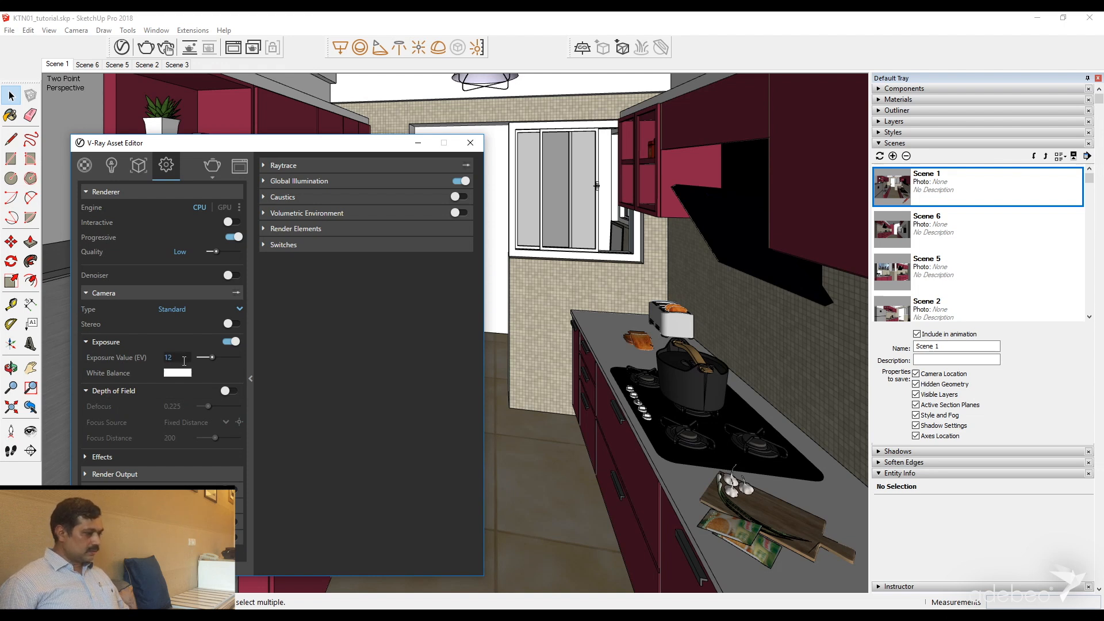
{"action": "left_click_drag", "start_coordinate": [369, 148], "coordinate": [468, 127]}
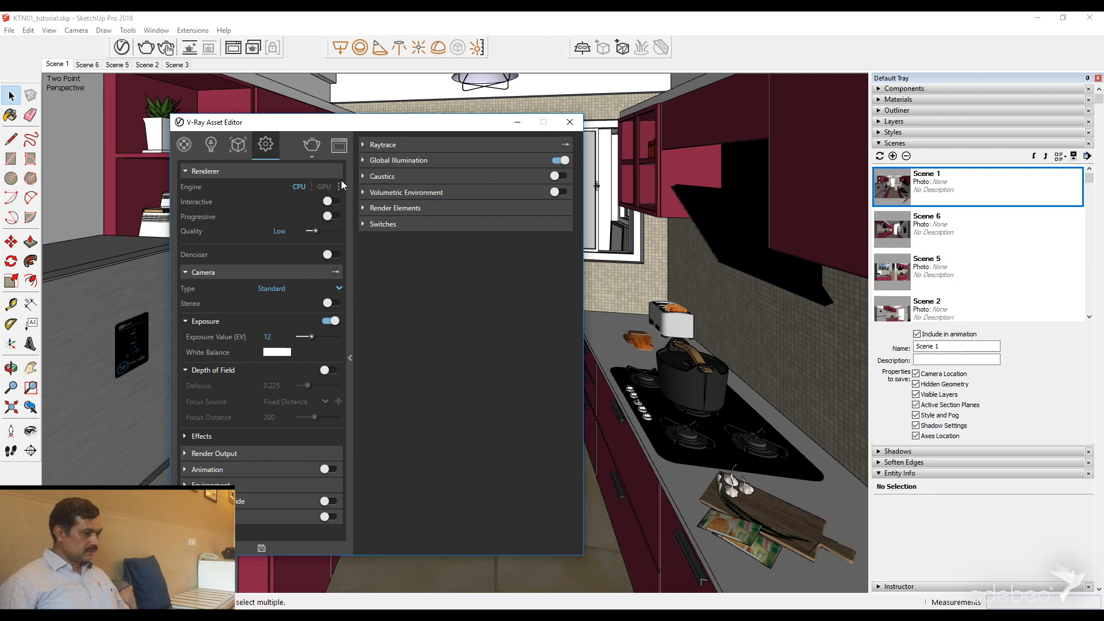
- Render Scene 1 with the current exposure, open the SunLight settings while it renders, and close the frame buffer after reviewing the image
{"action": "left_click", "coordinate": [313, 146]}
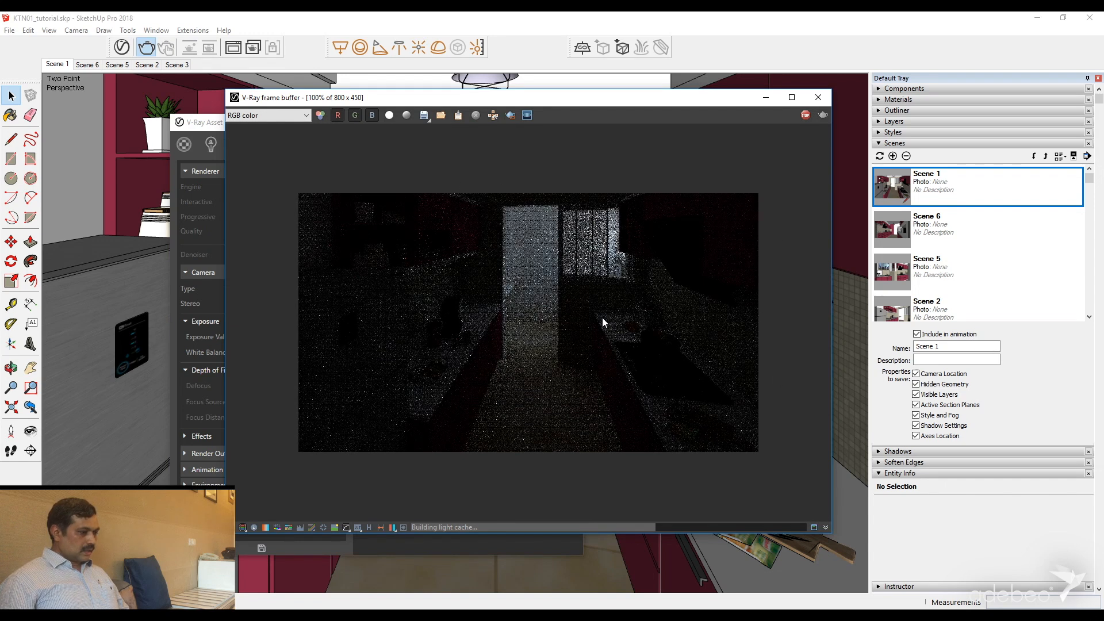
{"action": "left_click_drag", "start_coordinate": [245, 98], "coordinate": [174, 129]}
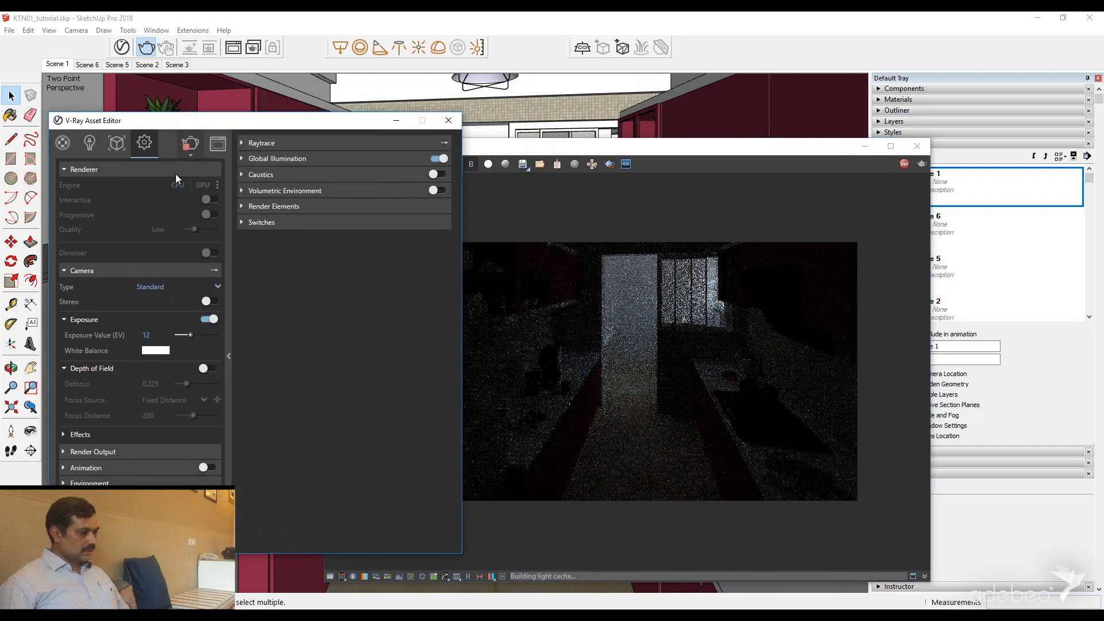
{"action": "left_click", "coordinate": [87, 145]}
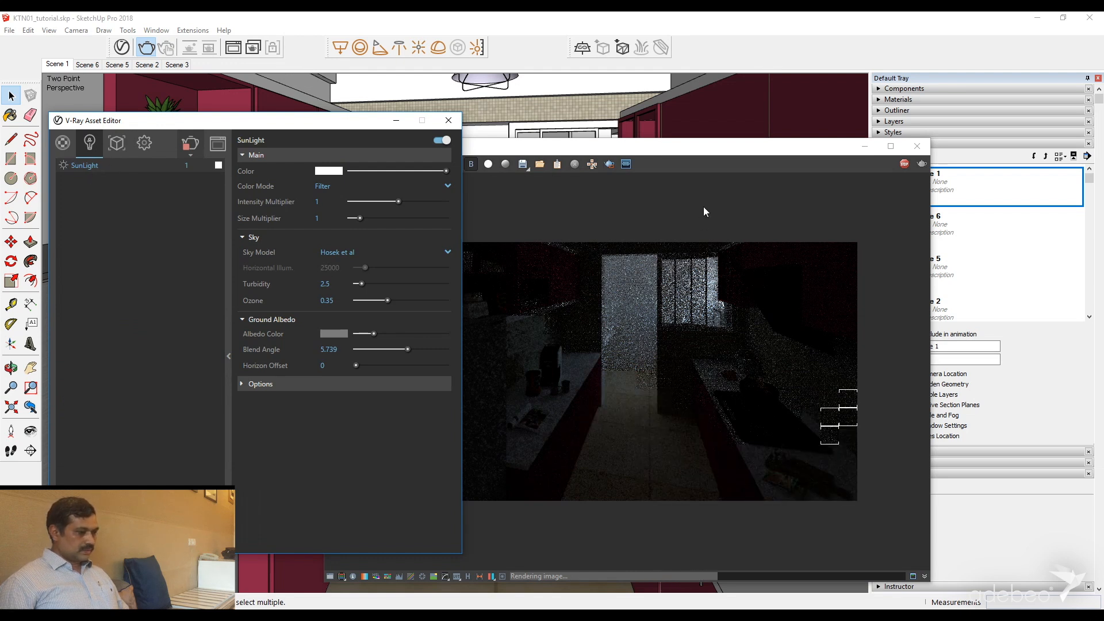
{"action": "left_click", "coordinate": [661, 155]}
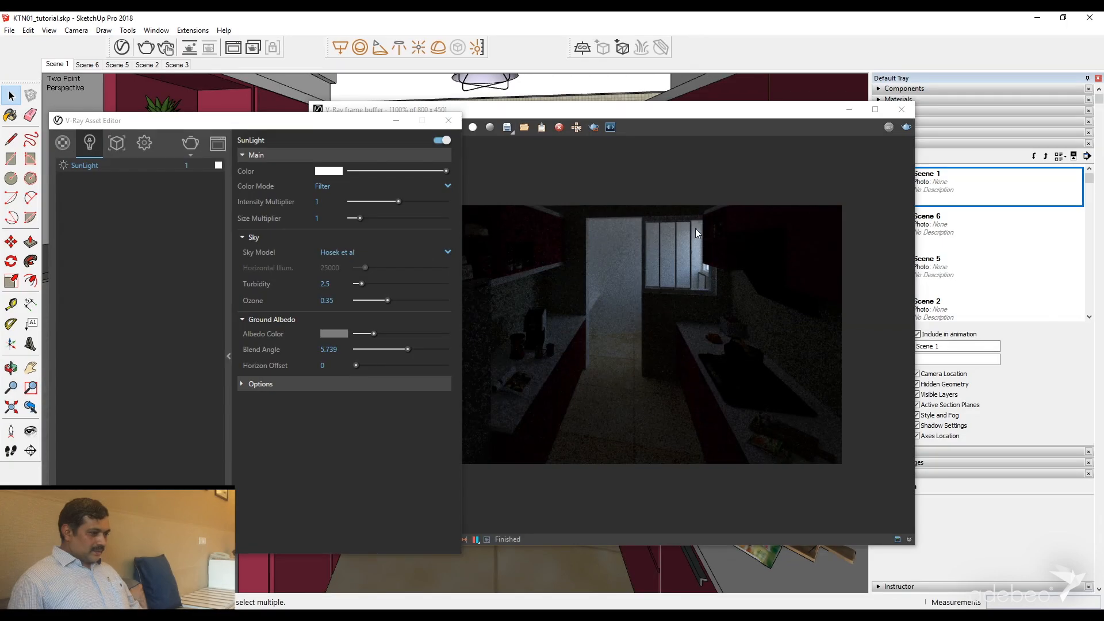
{"action": "left_click", "coordinate": [902, 111]}
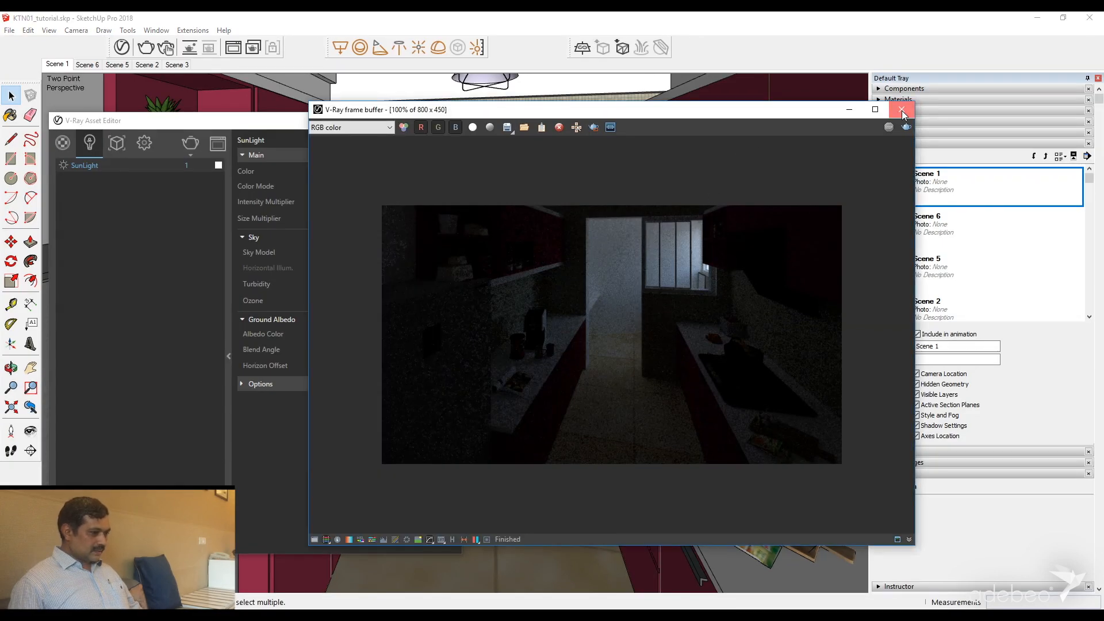
{"action": "left_click", "coordinate": [901, 110]}
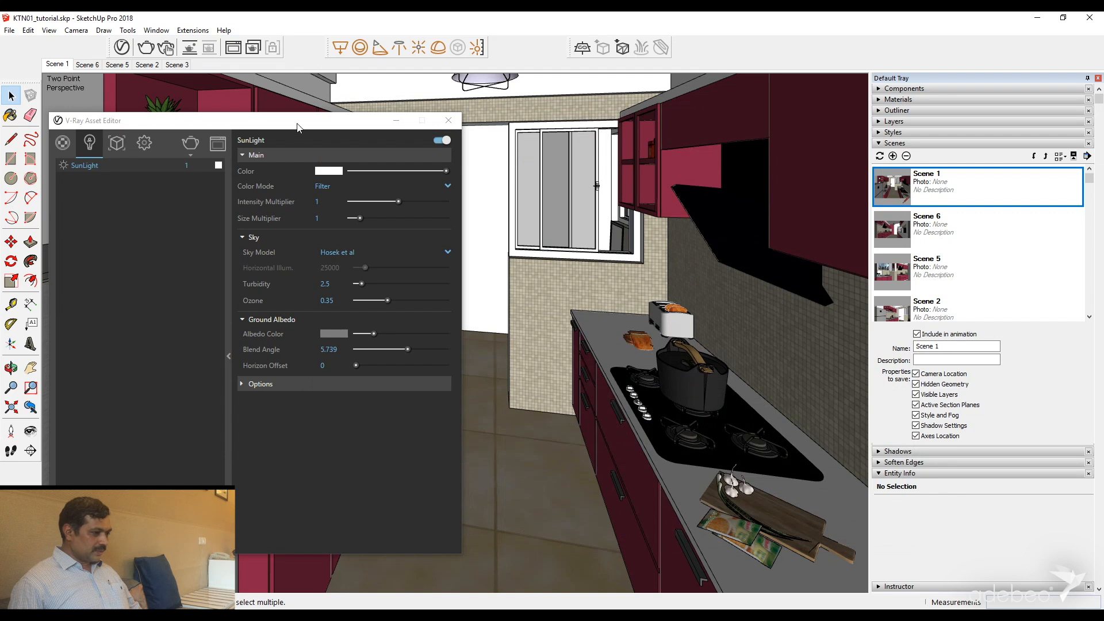
- Turn on Material Override in the render settings and check its override colour in the Color Picker
{"action": "left_click_drag", "start_coordinate": [298, 126], "coordinate": [355, 124]}
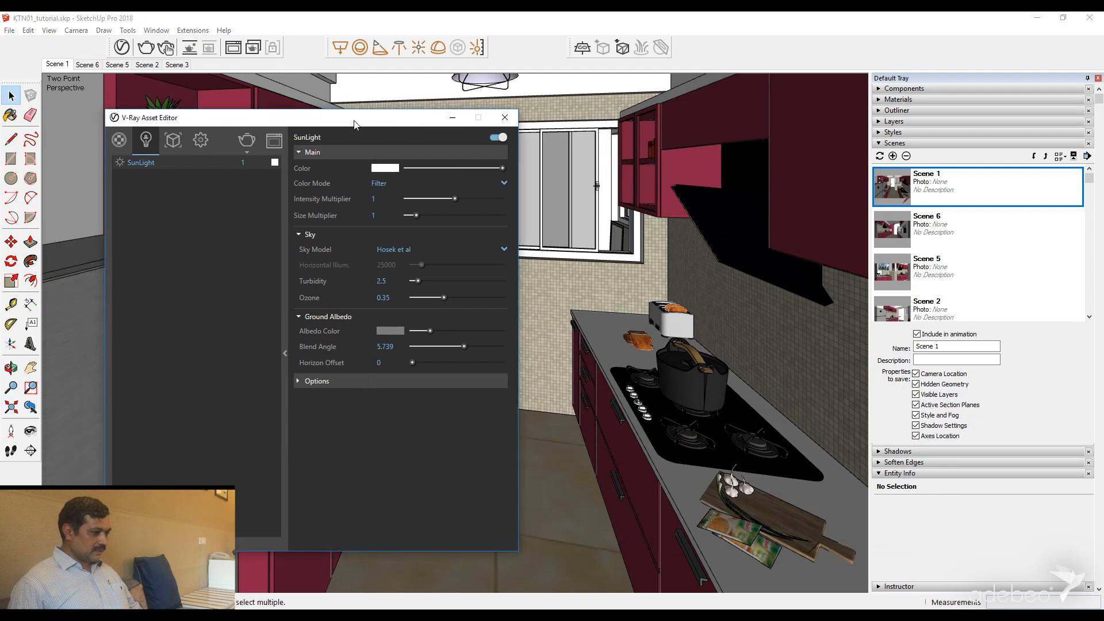
{"action": "left_click", "coordinate": [194, 145]}
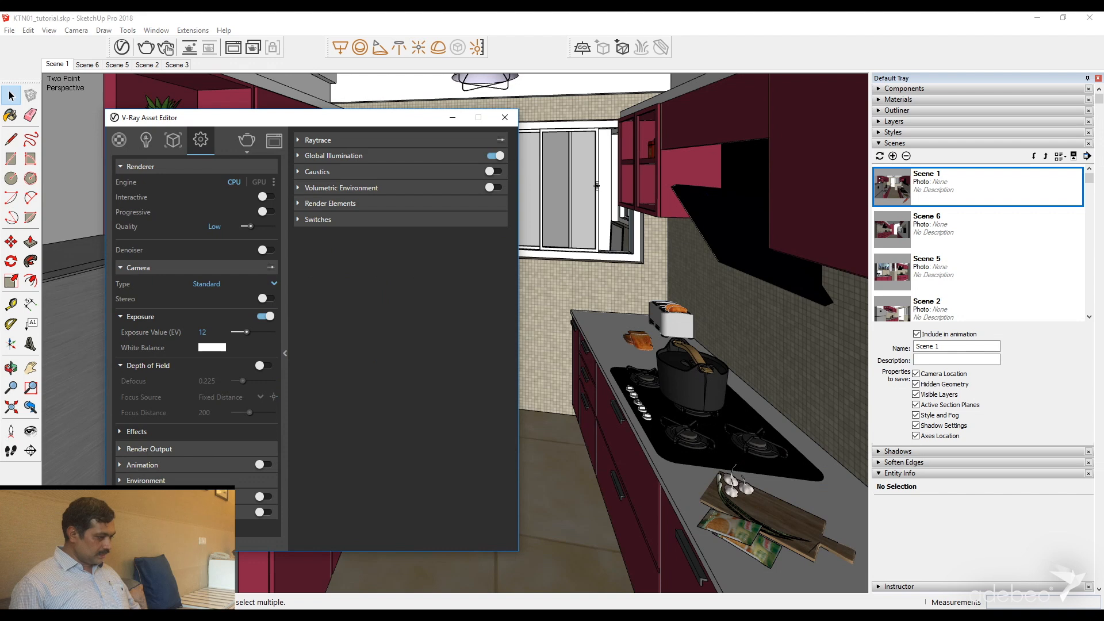
{"action": "left_click", "coordinate": [262, 497]}
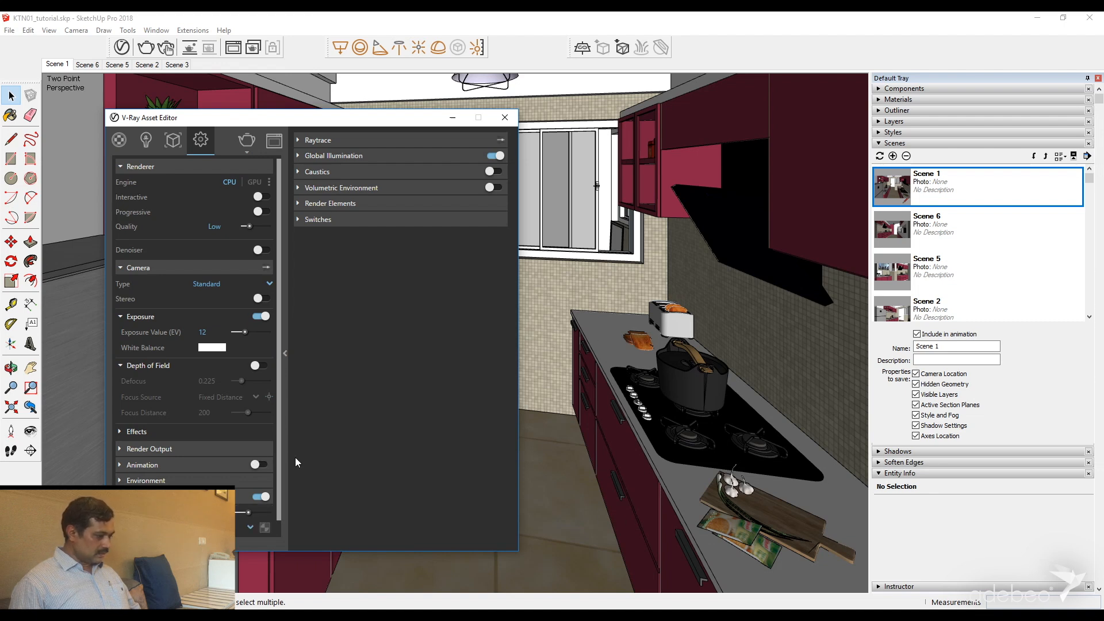
{"action": "scroll", "coordinate": [276, 461], "scroll_direction": "down", "scroll_amount": 1}
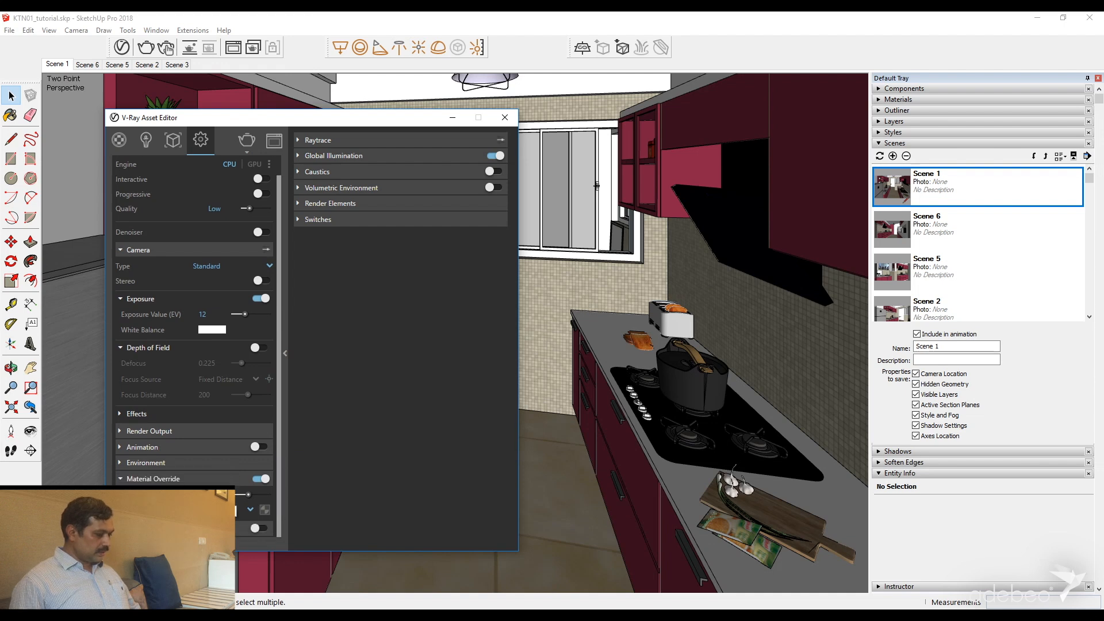
{"action": "left_click", "coordinate": [236, 510]}
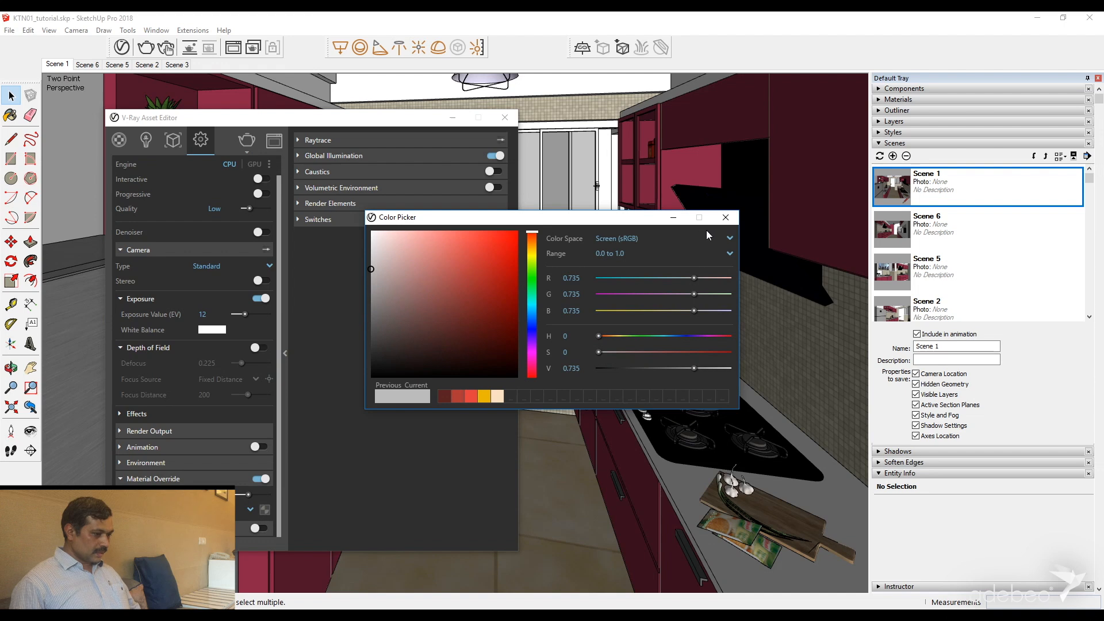
{"action": "left_click", "coordinate": [725, 217]}
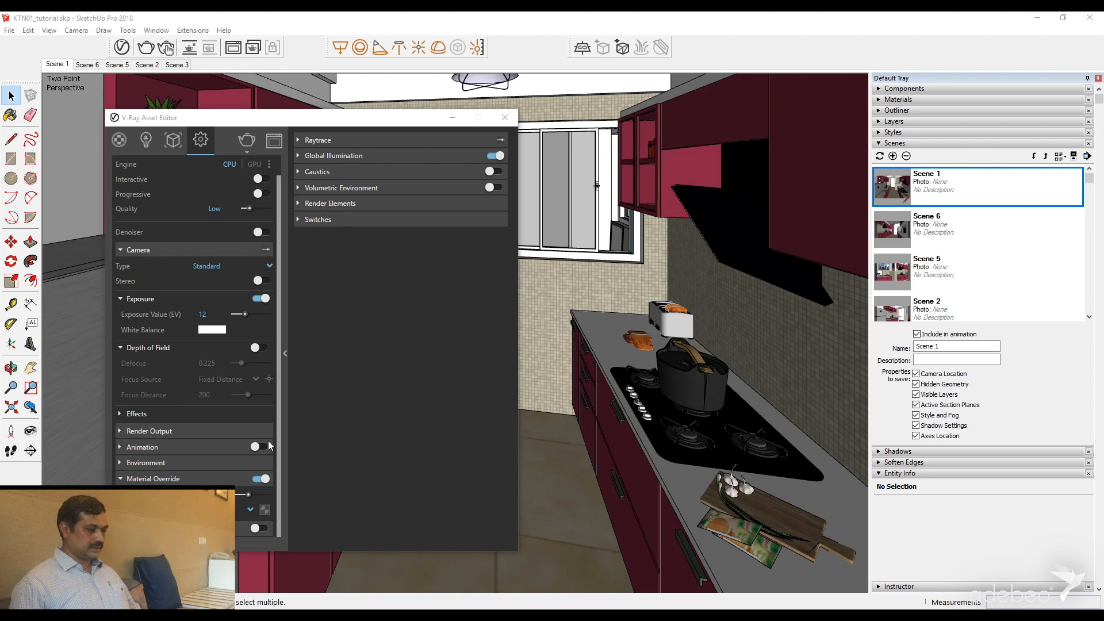
{"action": "left_click", "coordinate": [505, 117]}
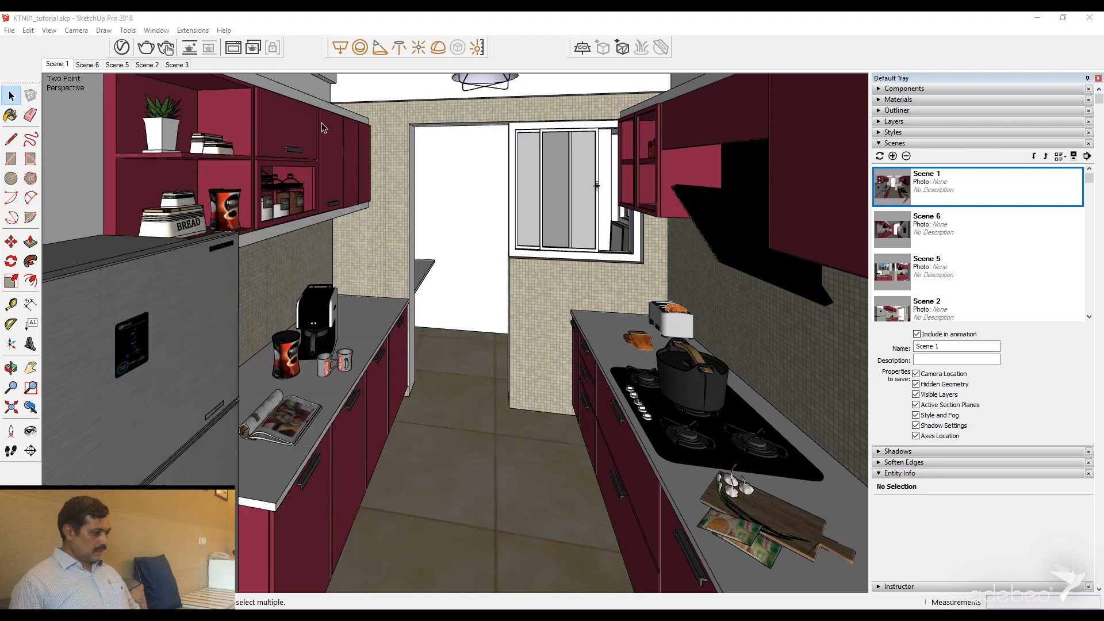
- Render the kitchen with the material override, review the image, and close the frame buffer
{"action": "left_click", "coordinate": [122, 48]}
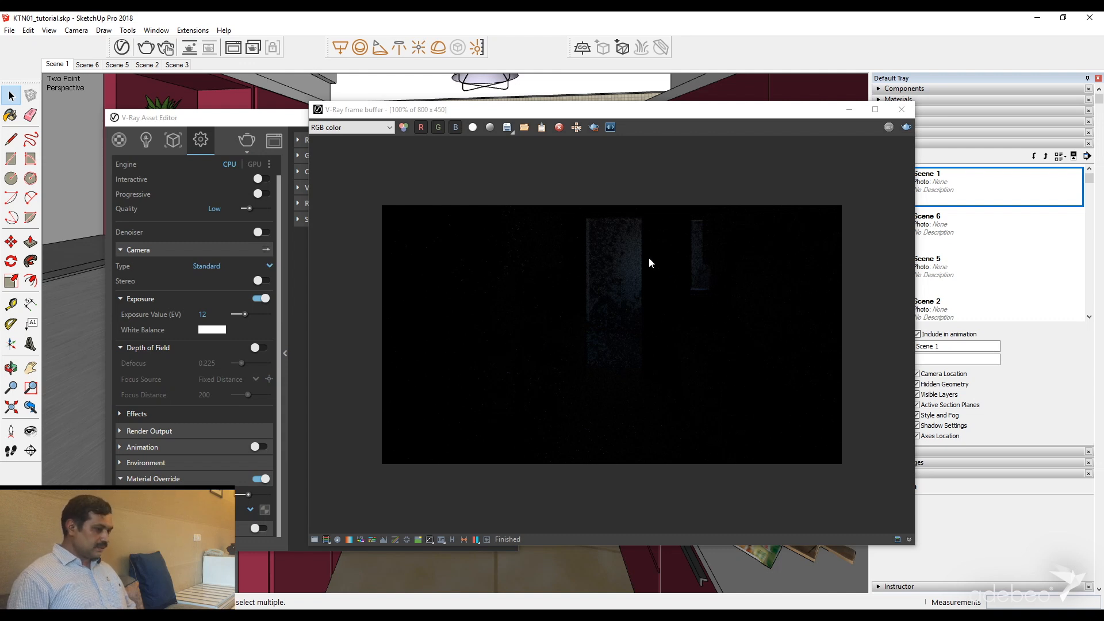
{"action": "left_click_drag", "start_coordinate": [670, 110], "coordinate": [571, 92]}
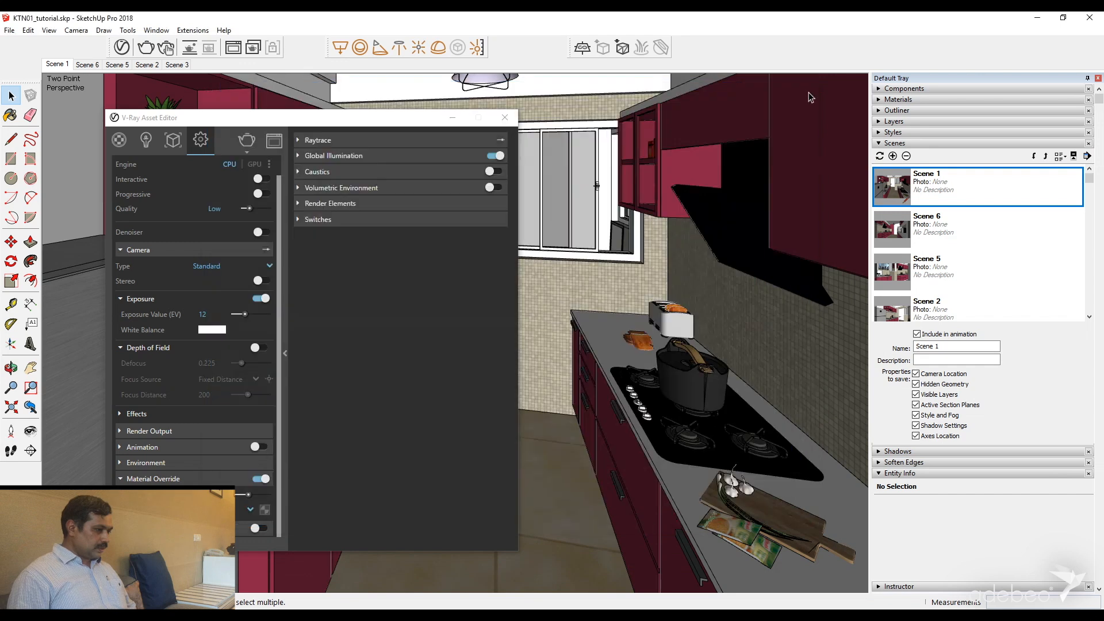
{"action": "left_click", "coordinate": [801, 90]}
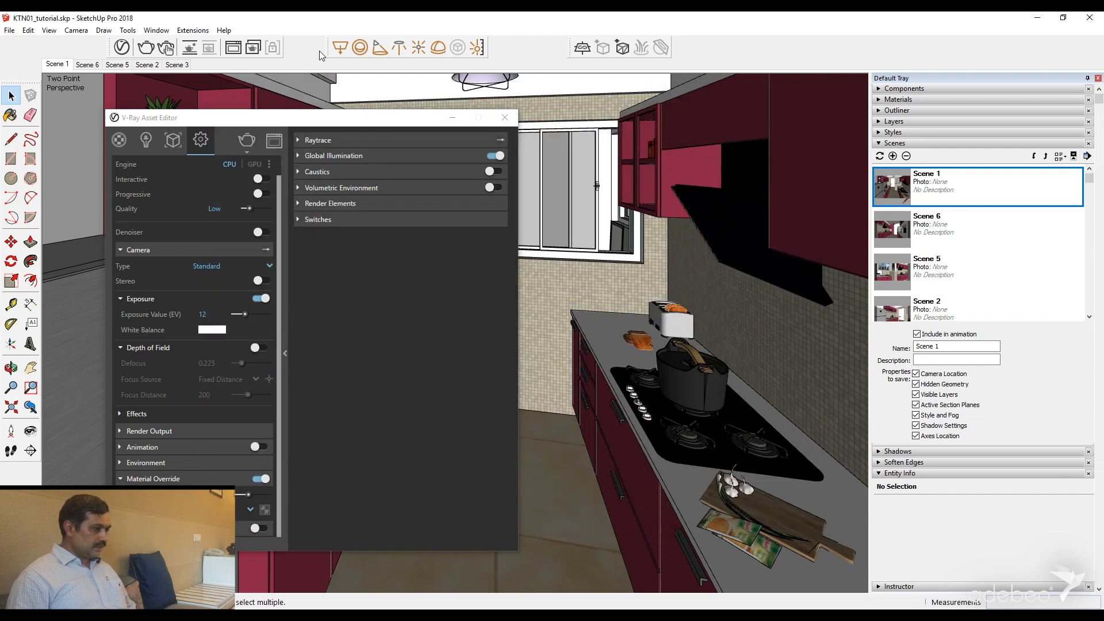
{"action": "left_click_drag", "start_coordinate": [400, 122], "coordinate": [399, 167]}
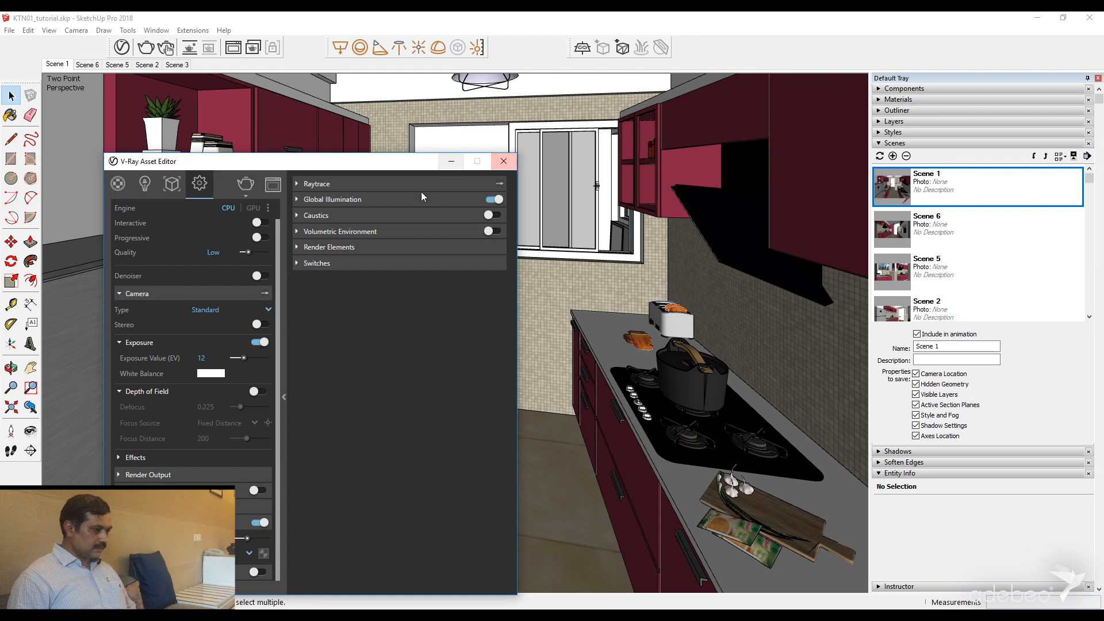
{"action": "left_click", "coordinate": [504, 162]}
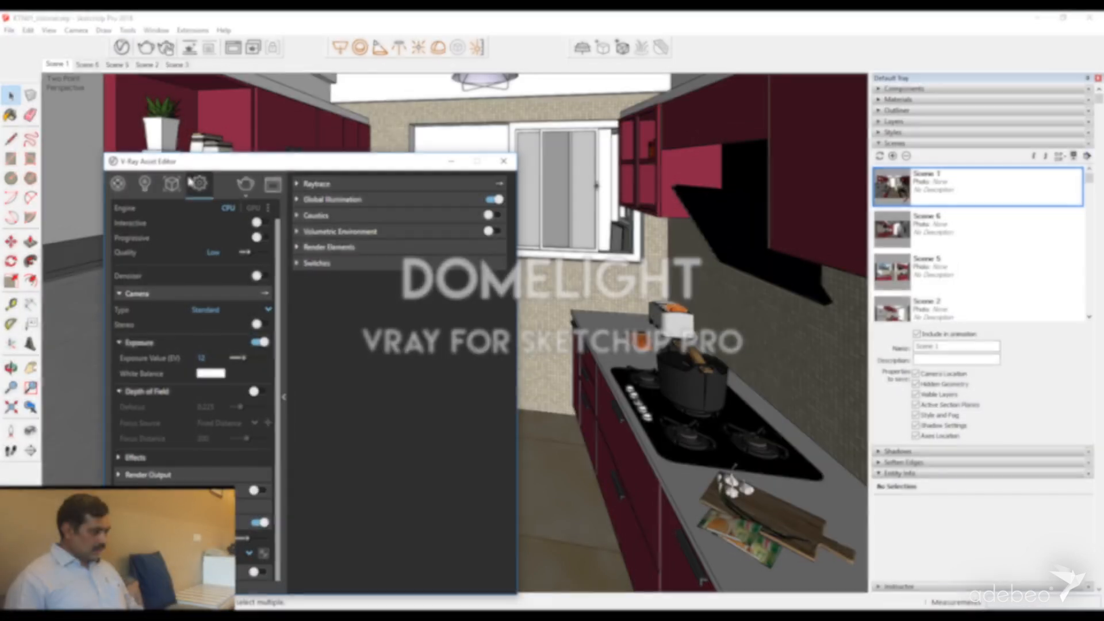
- Turn off the SunLight in the V-Ray lights list and get the asset editor out of the way
{"action": "left_click_drag", "start_coordinate": [217, 165], "coordinate": [242, 83]}
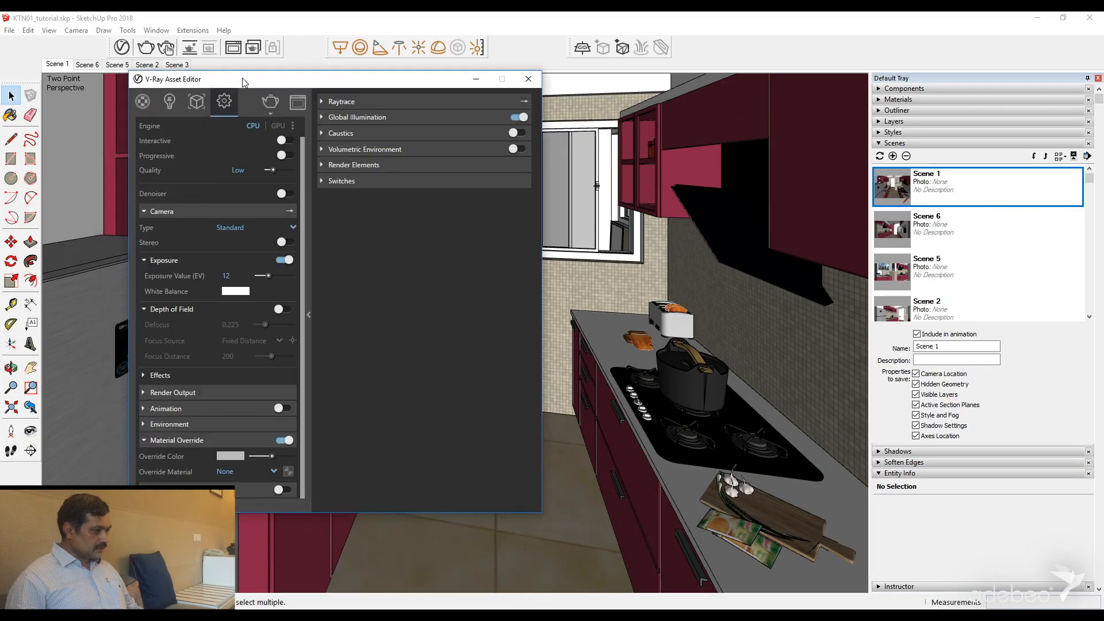
{"action": "left_click", "coordinate": [170, 103]}
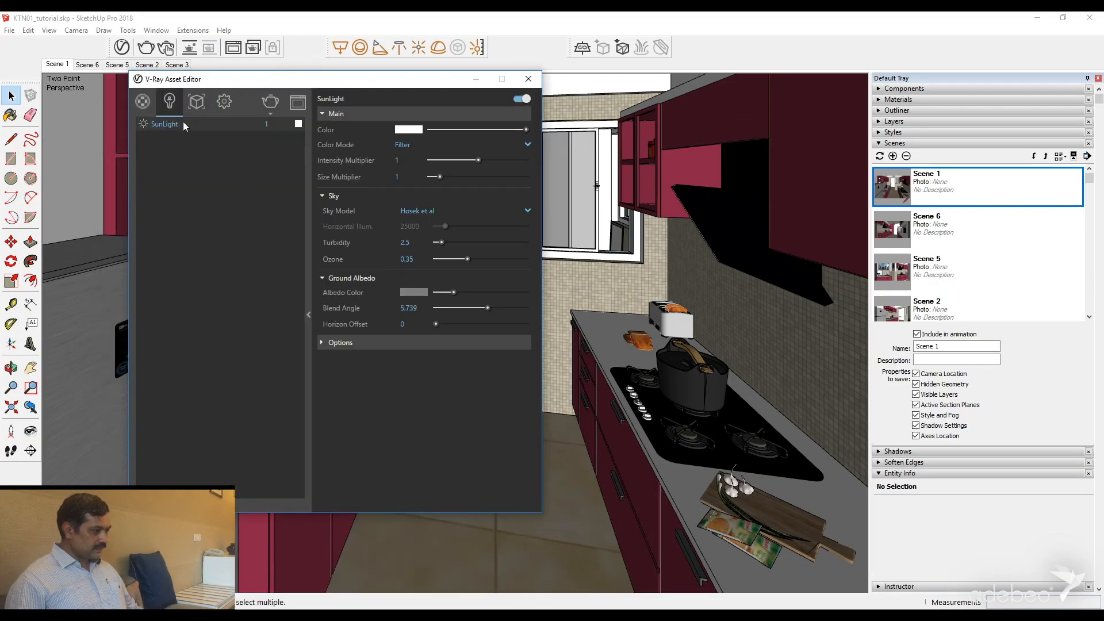
{"action": "left_click", "coordinate": [142, 124]}
{"action": "left_click", "coordinate": [267, 124]}
{"action": "left_click_drag", "start_coordinate": [359, 84], "coordinate": [324, 132]}
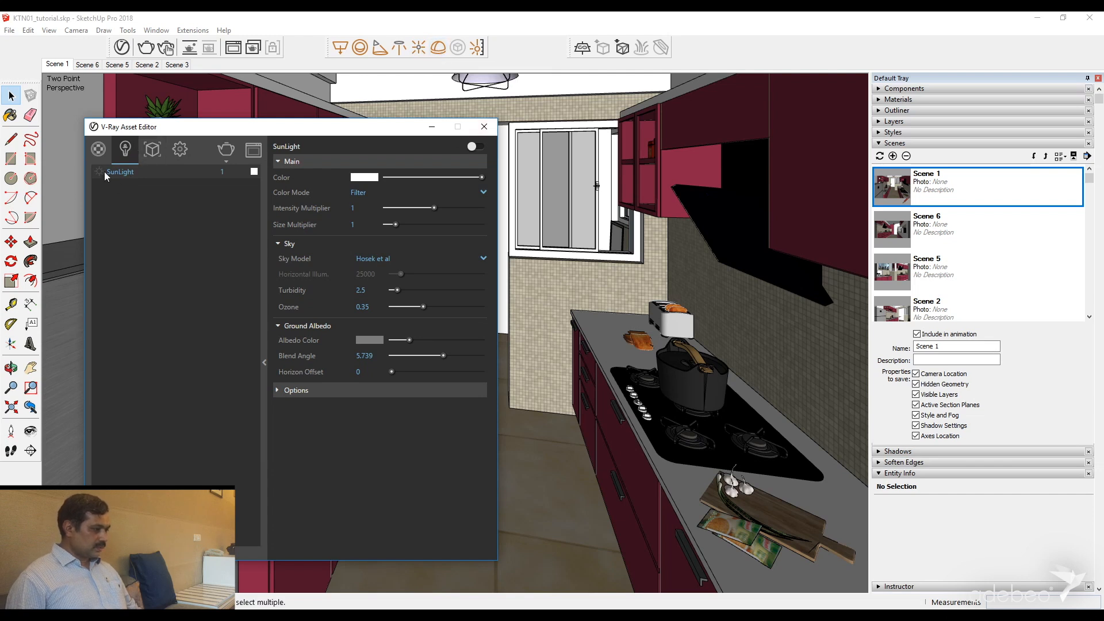
{"action": "left_click", "coordinate": [432, 130]}
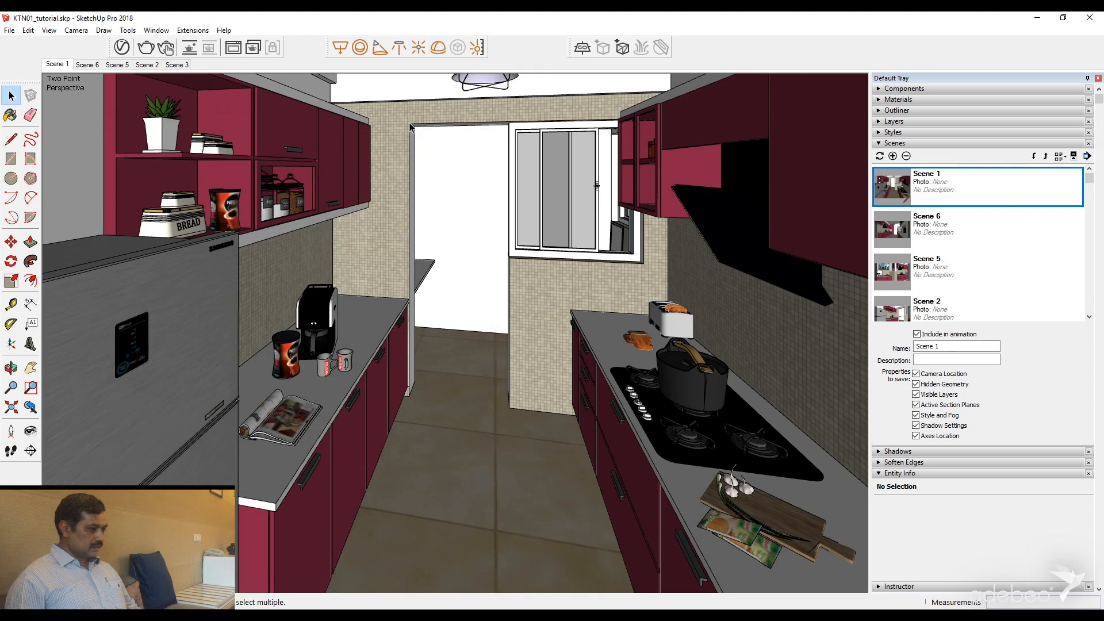
- Place a V-Ray dome light on top of the kitchen box, outside the room
{"action": "scroll", "coordinate": [400, 144], "scroll_direction": "down", "scroll_amount": 3}
{"action": "scroll", "coordinate": [402, 142], "scroll_direction": "down", "scroll_amount": 6}
{"action": "middle_click_drag", "start_coordinate": [405, 143], "coordinate": [407, 265]}
{"action": "scroll", "coordinate": [408, 265], "scroll_direction": "down", "scroll_amount": 2}
{"action": "scroll", "coordinate": [443, 139], "scroll_direction": "up", "scroll_amount": 2}
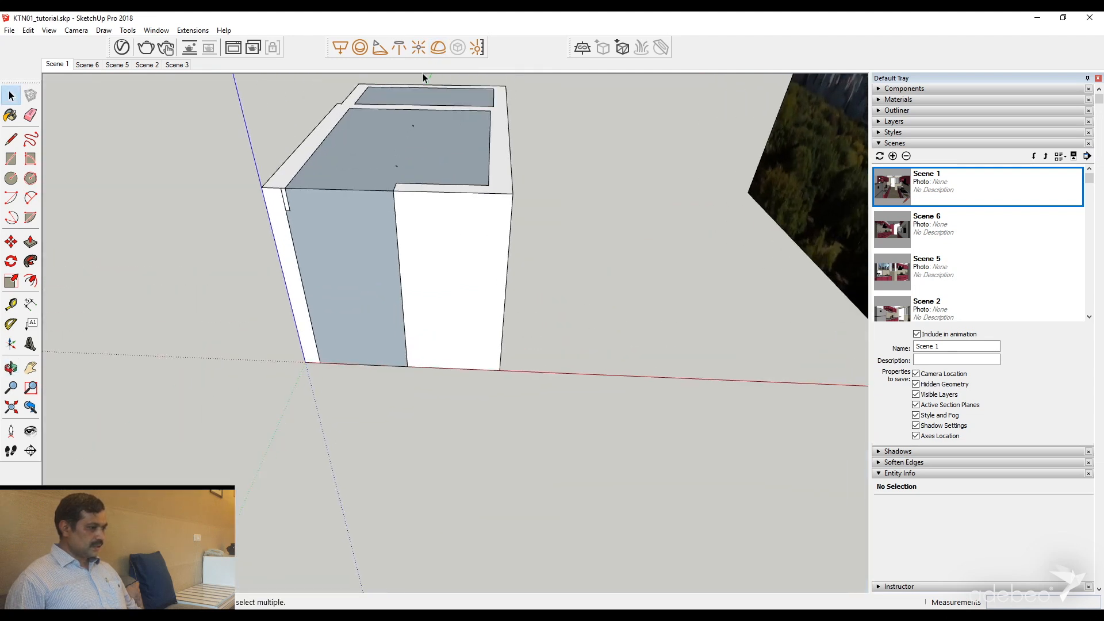
{"action": "left_click", "coordinate": [440, 46]}
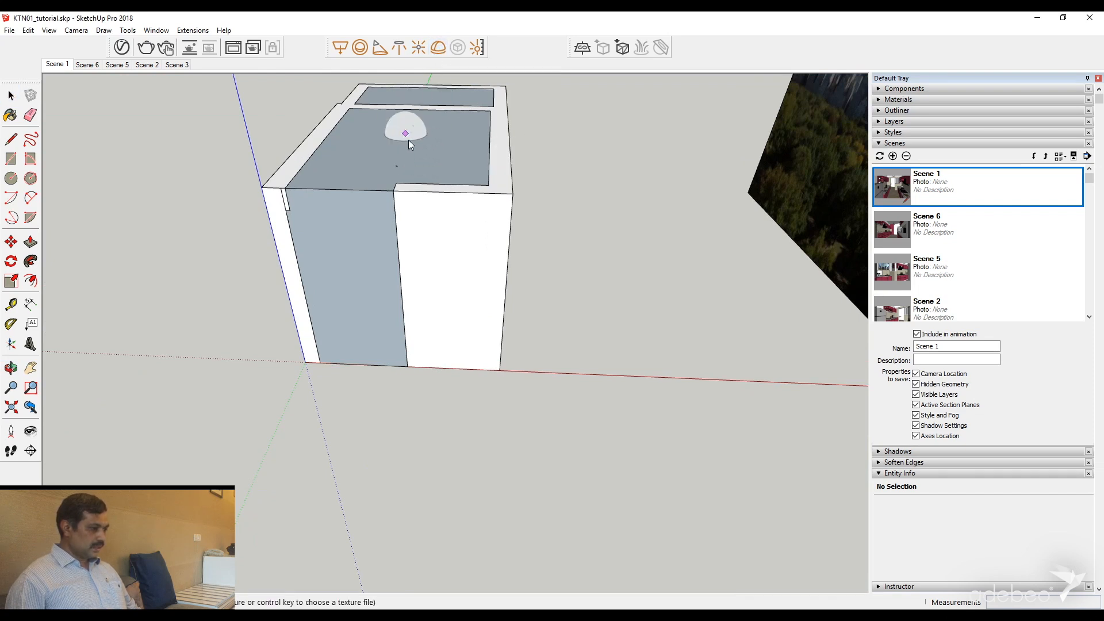
{"action": "left_click", "coordinate": [475, 148]}
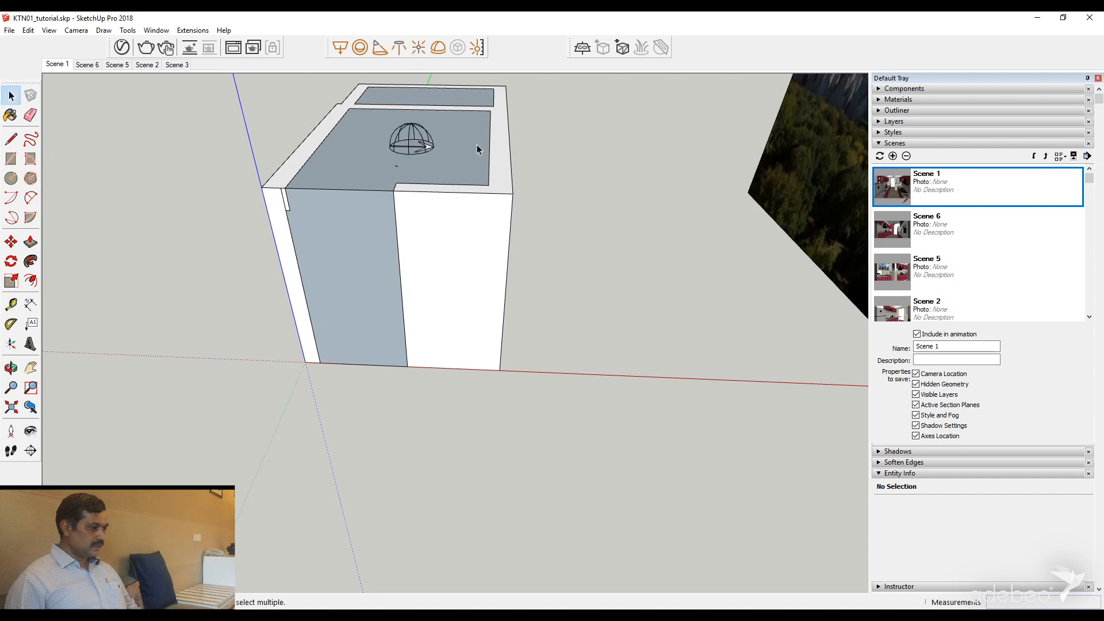
- Select the dome light on the kitchen roof and open its settings in the V-Ray Asset Editor
{"action": "scroll", "coordinate": [417, 130], "scroll_direction": "up", "scroll_amount": 5}
{"action": "middle_click_drag", "start_coordinate": [426, 134], "coordinate": [389, 194], "text": "shift"}
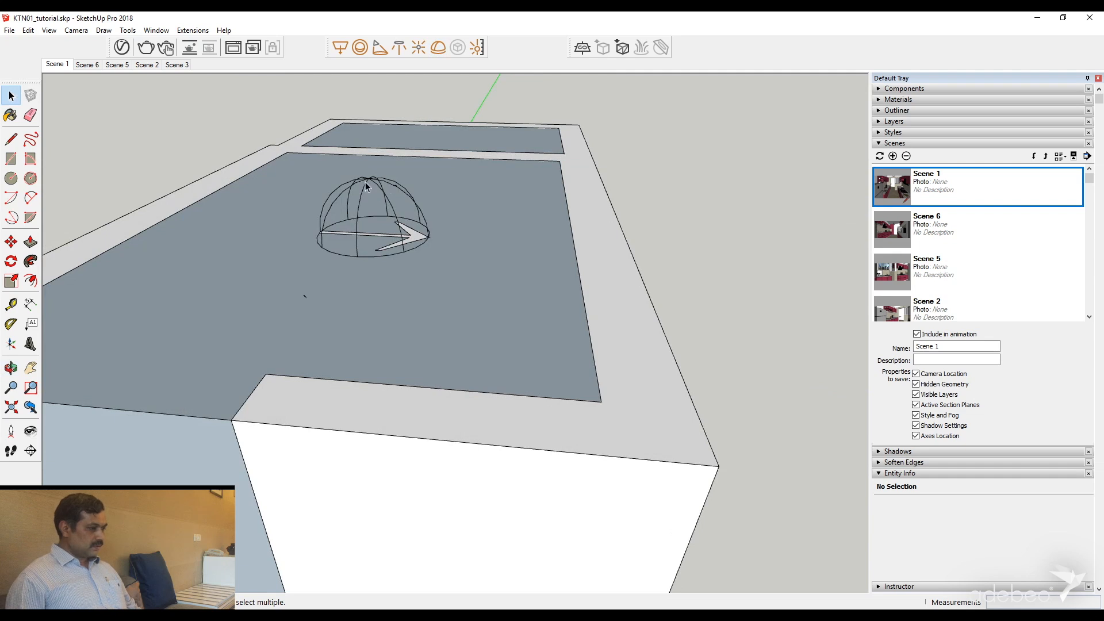
{"action": "left_click", "coordinate": [364, 182]}
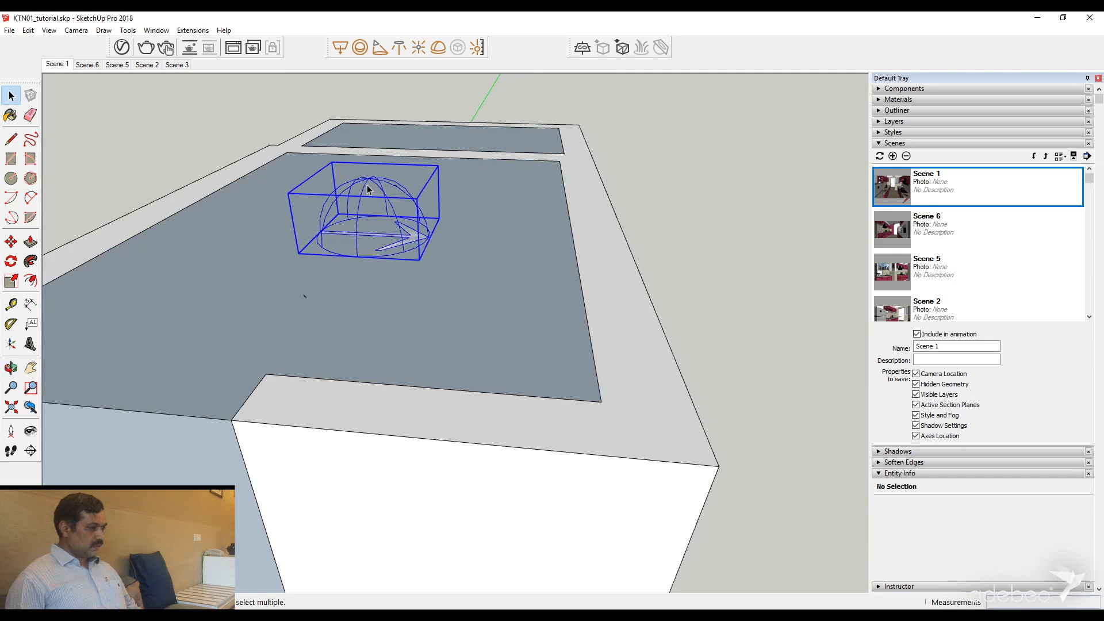
{"action": "left_click", "coordinate": [122, 47]}
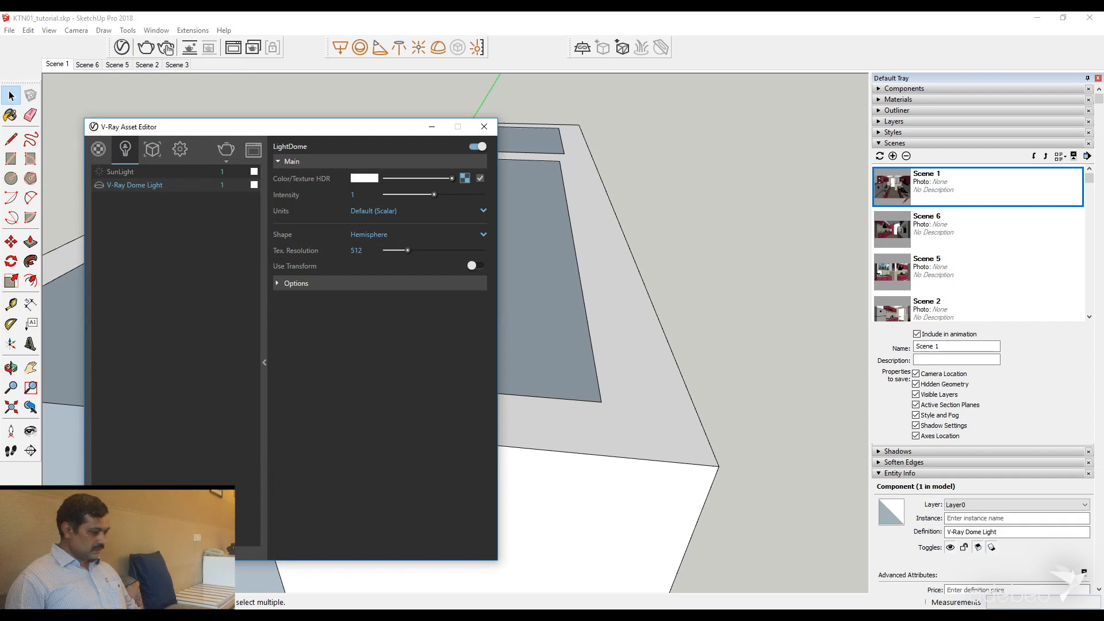
- Switch to File Explorer, open the Desktop's vray tutorial folder, and view the sky image sky_cloudy_toned.jpg
{"action": "key", "text": "alt+Tab"}
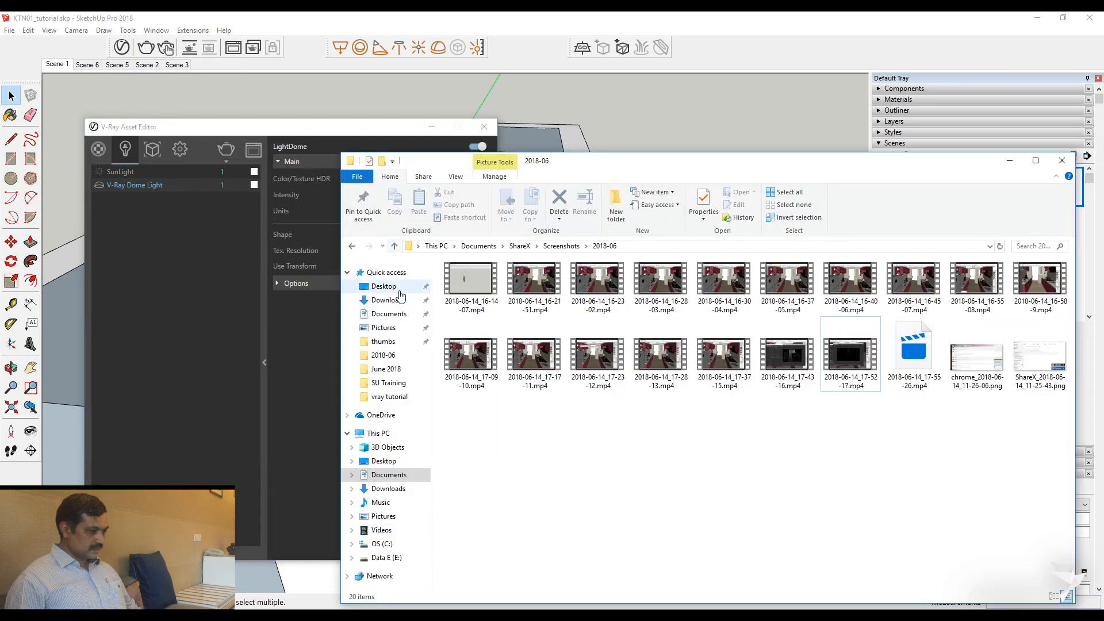
{"action": "left_click", "coordinate": [383, 286]}
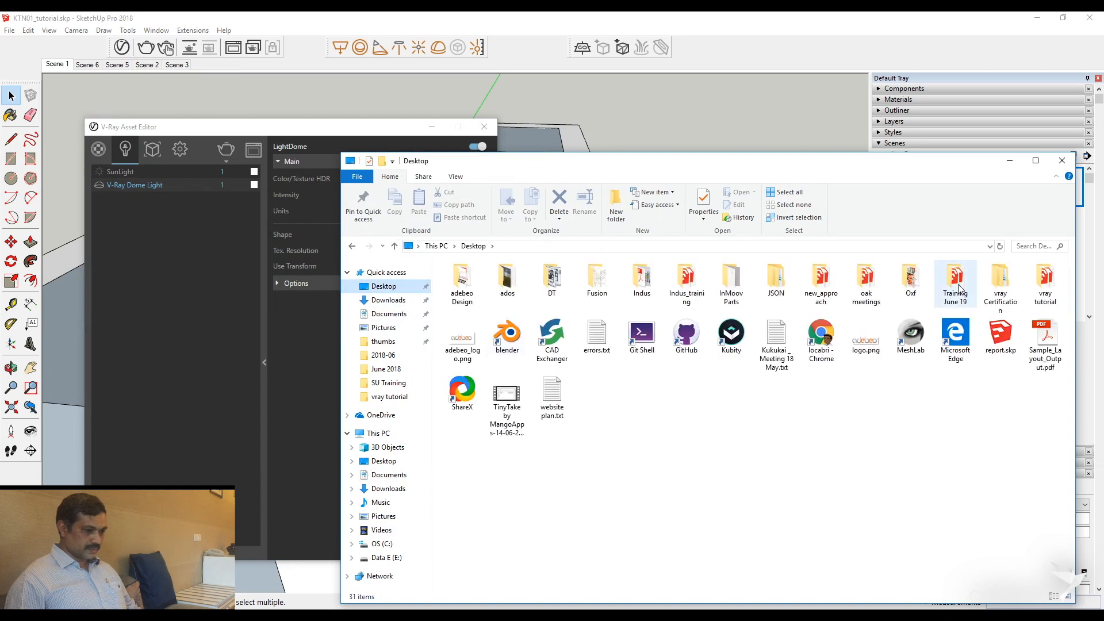
{"action": "double_click", "coordinate": [1045, 280]}
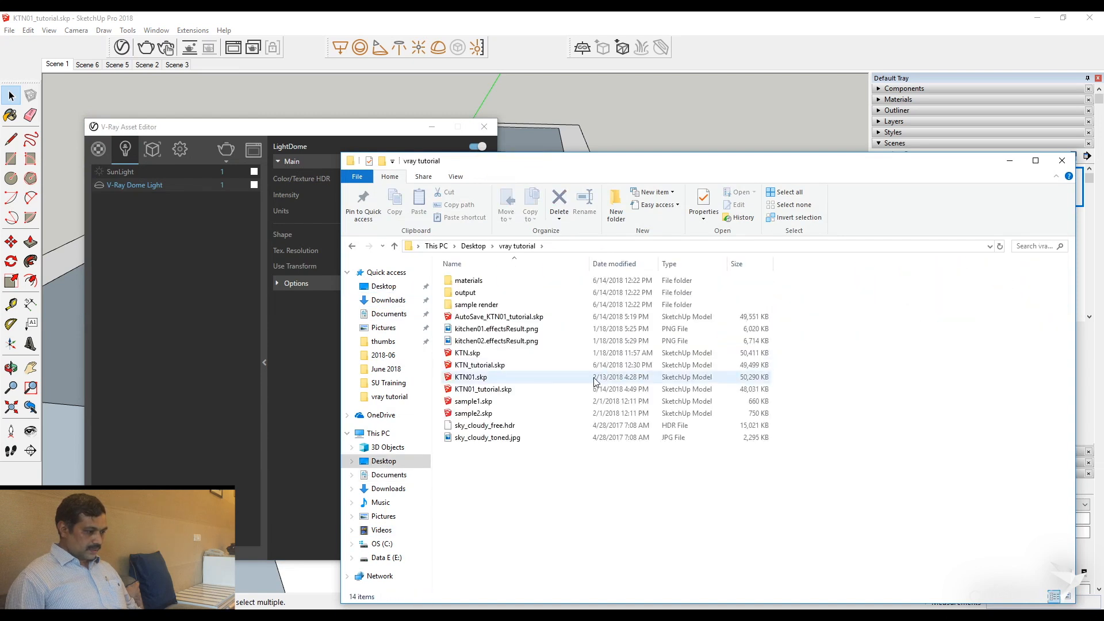
{"action": "double_click", "coordinate": [493, 441]}
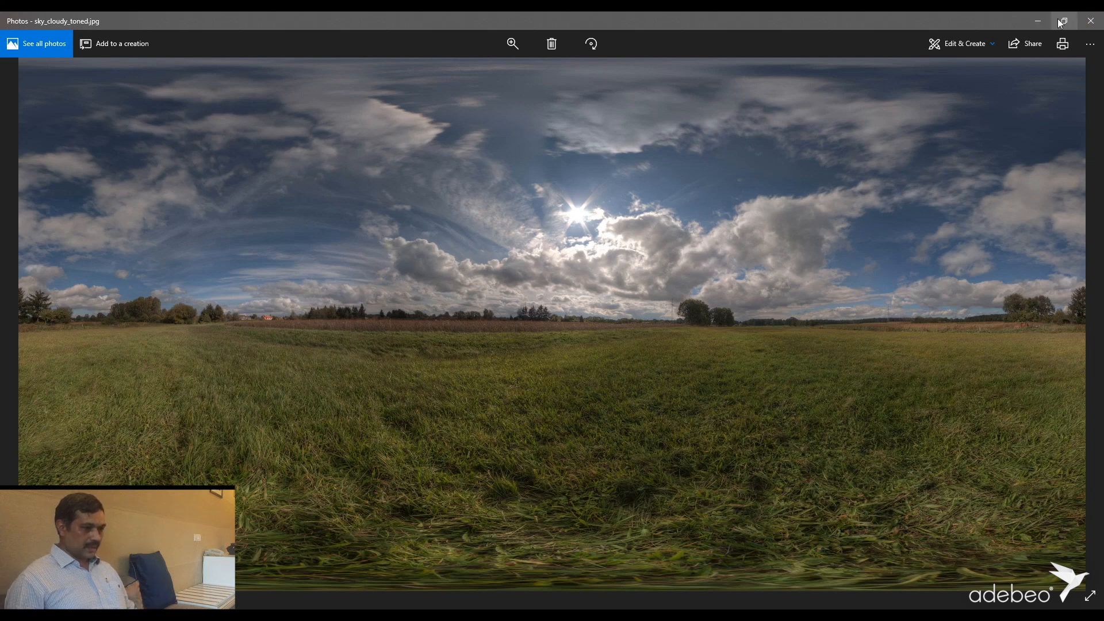
- Switch back to SketchUp and load sky_cloudy_free.hdr from the vray tutorial folder as the V-Ray dome light's texture
{"action": "left_click", "coordinate": [1039, 21]}
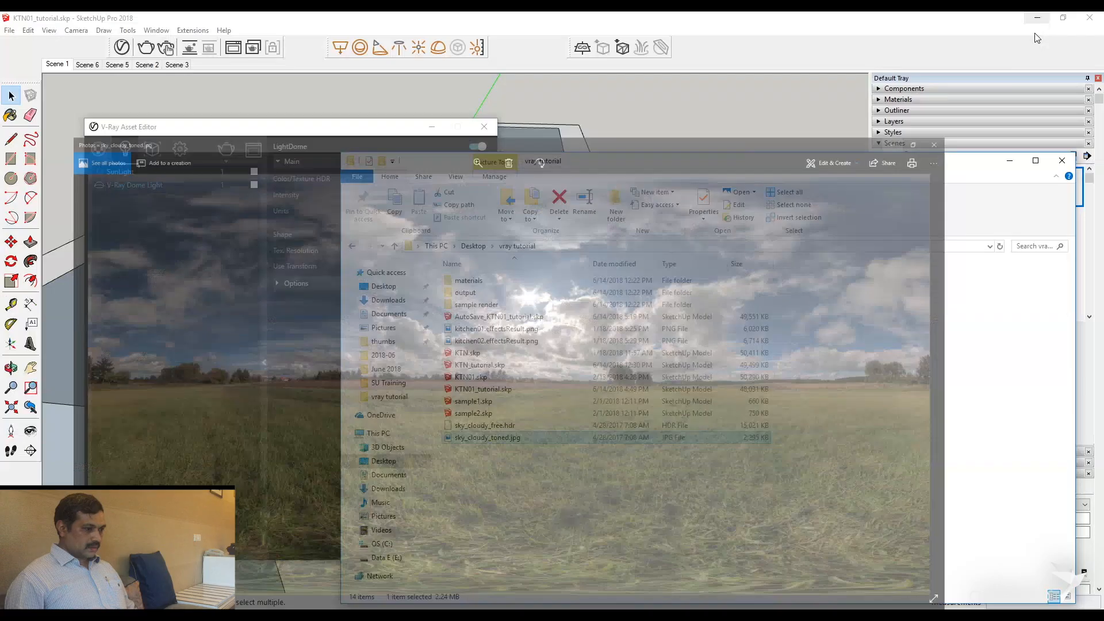
{"action": "left_click", "coordinate": [362, 139]}
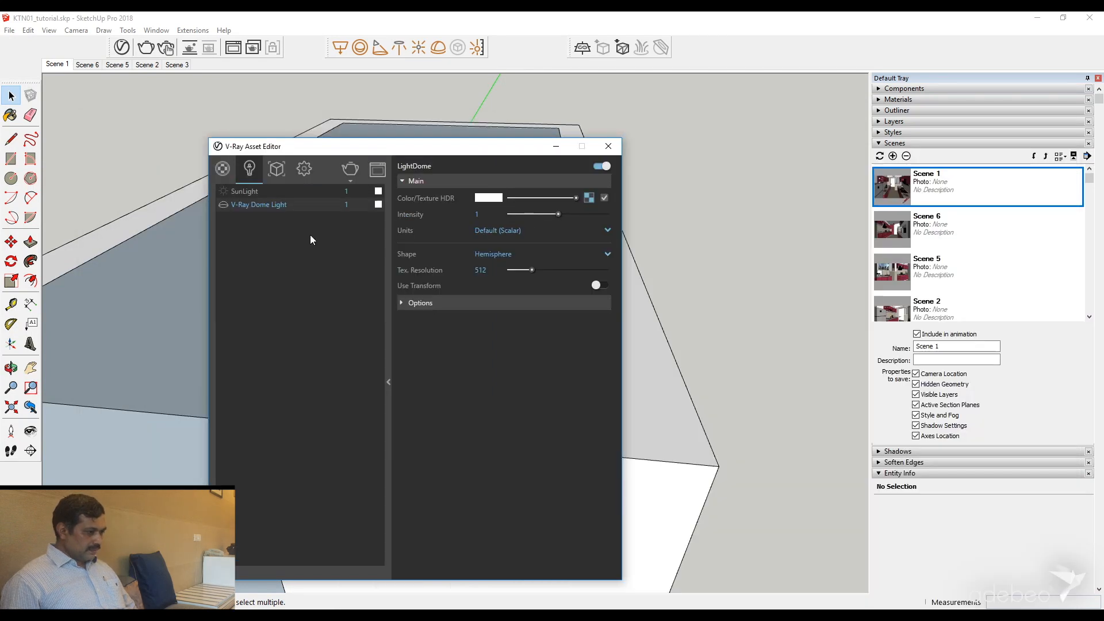
{"action": "left_click_drag", "start_coordinate": [472, 149], "coordinate": [469, 129]}
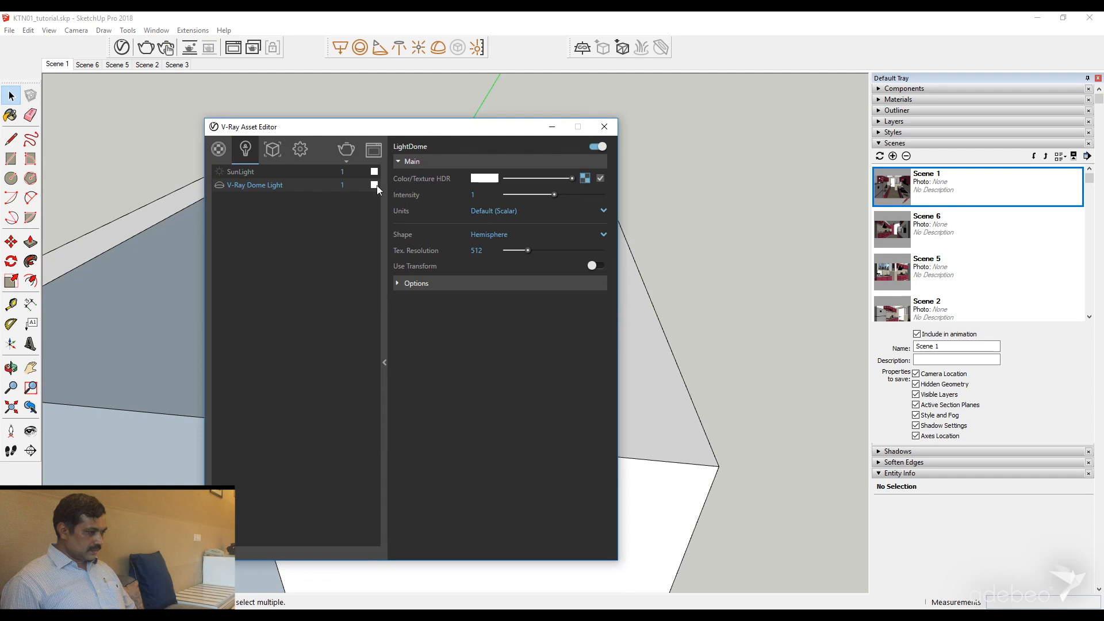
{"action": "left_click", "coordinate": [585, 179]}
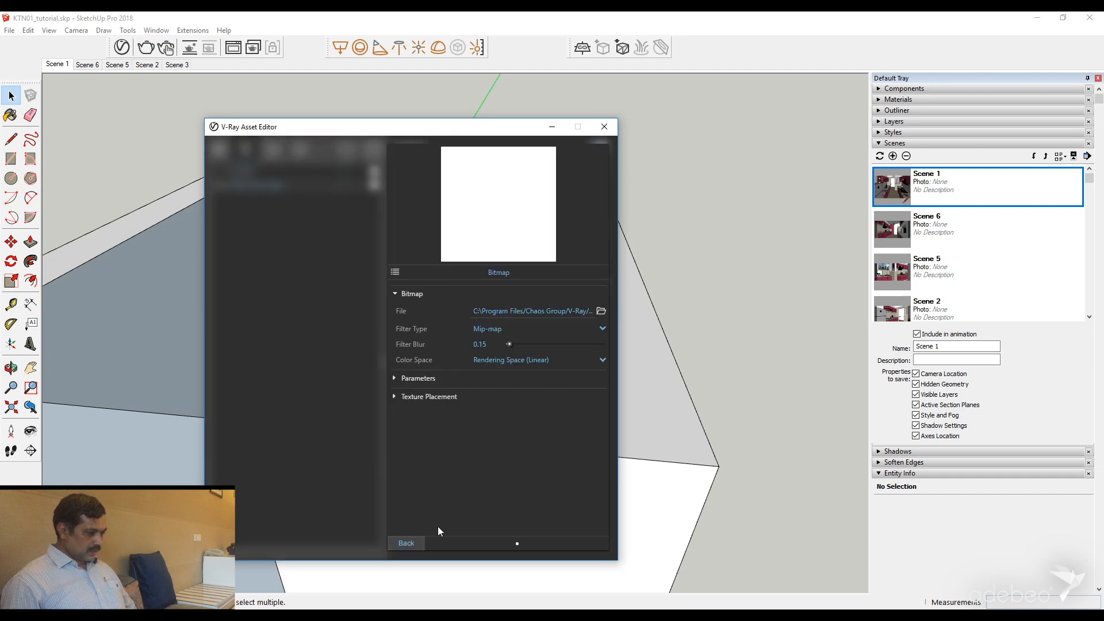
{"action": "left_click", "coordinate": [408, 542]}
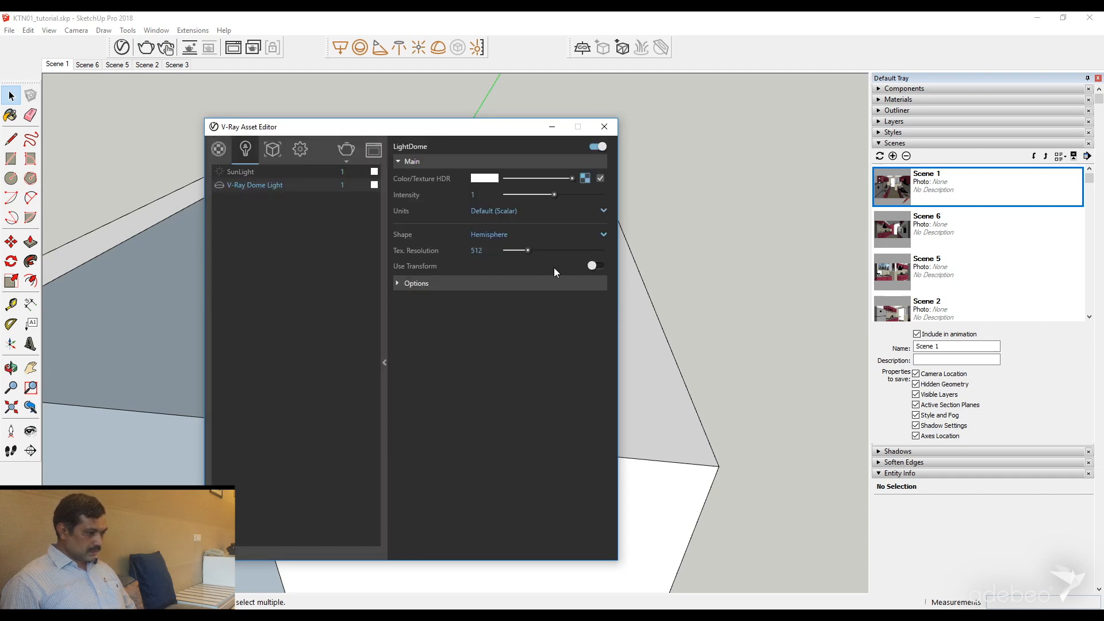
{"action": "left_click", "coordinate": [585, 179]}
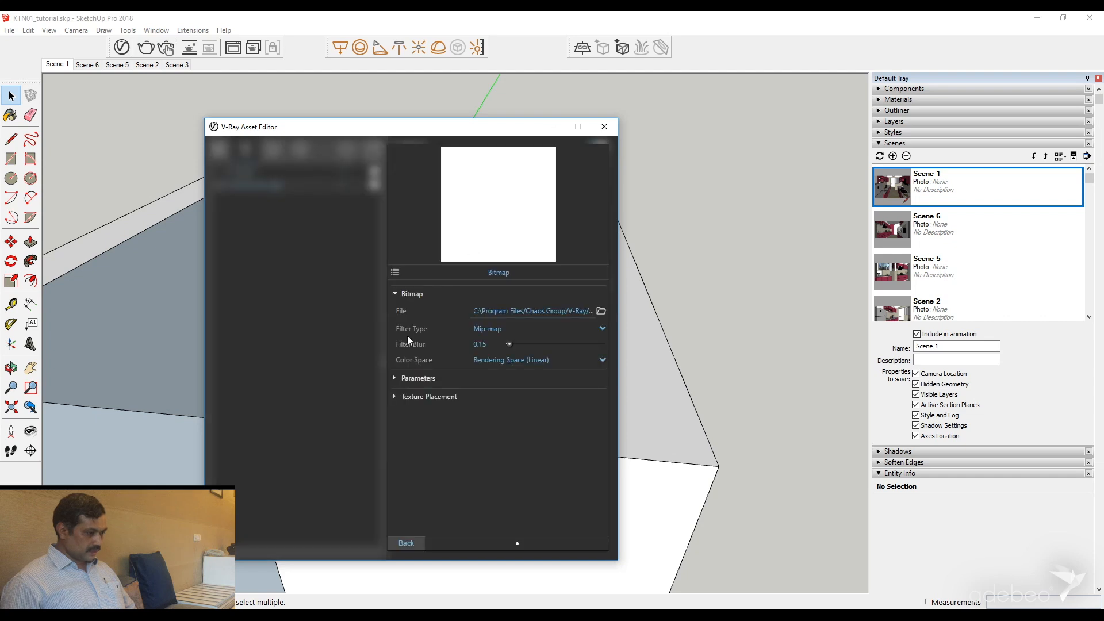
{"action": "left_click", "coordinate": [600, 312]}
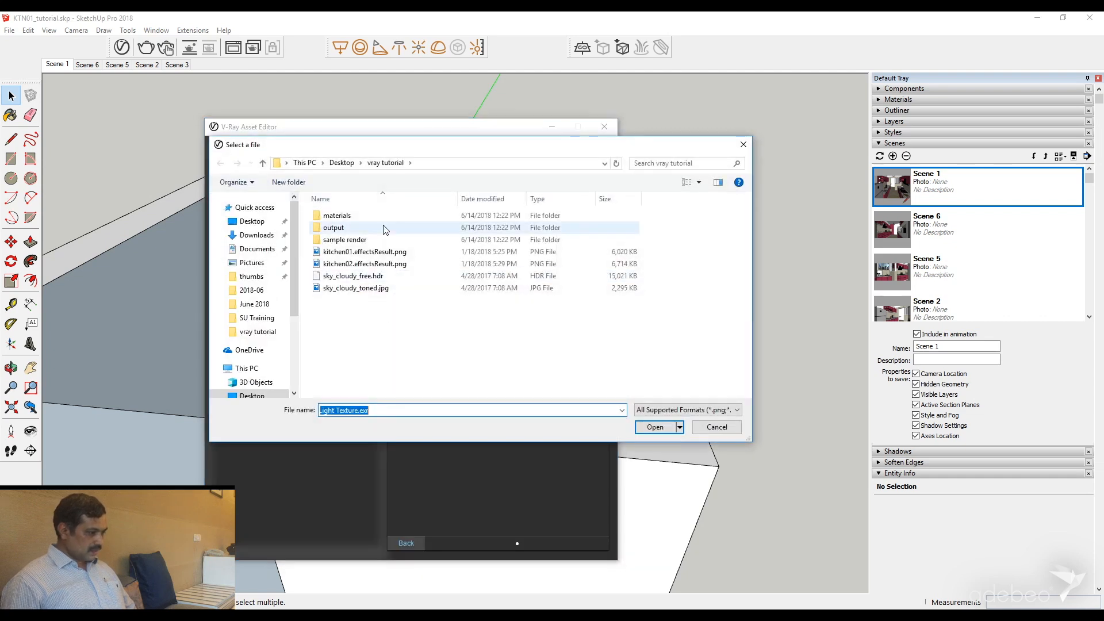
{"action": "left_click", "coordinate": [345, 277]}
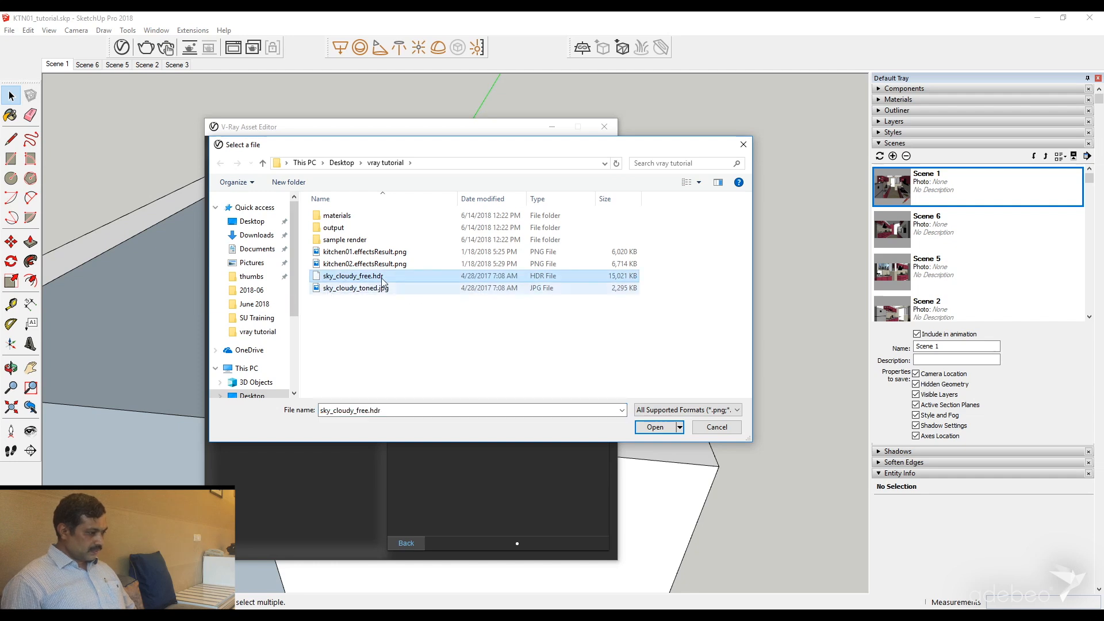
{"action": "left_click", "coordinate": [651, 432]}
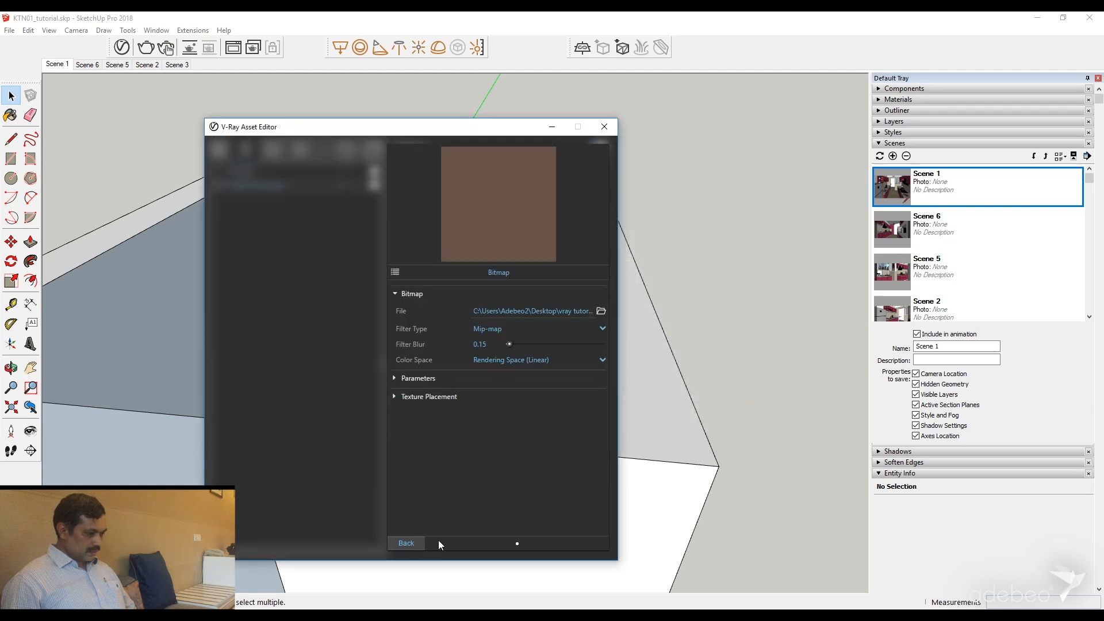
{"action": "left_click", "coordinate": [405, 544]}
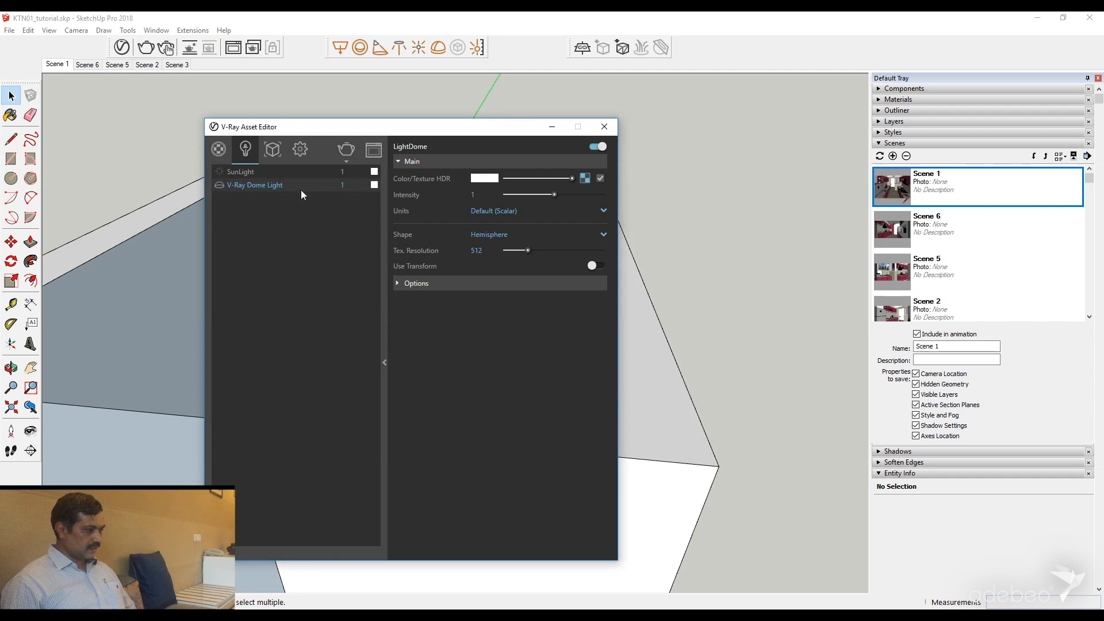
- Restore the Scene 1 kitchen view and run a V-Ray test render lit by the dome light
{"action": "left_click_drag", "start_coordinate": [387, 127], "coordinate": [647, 95]}
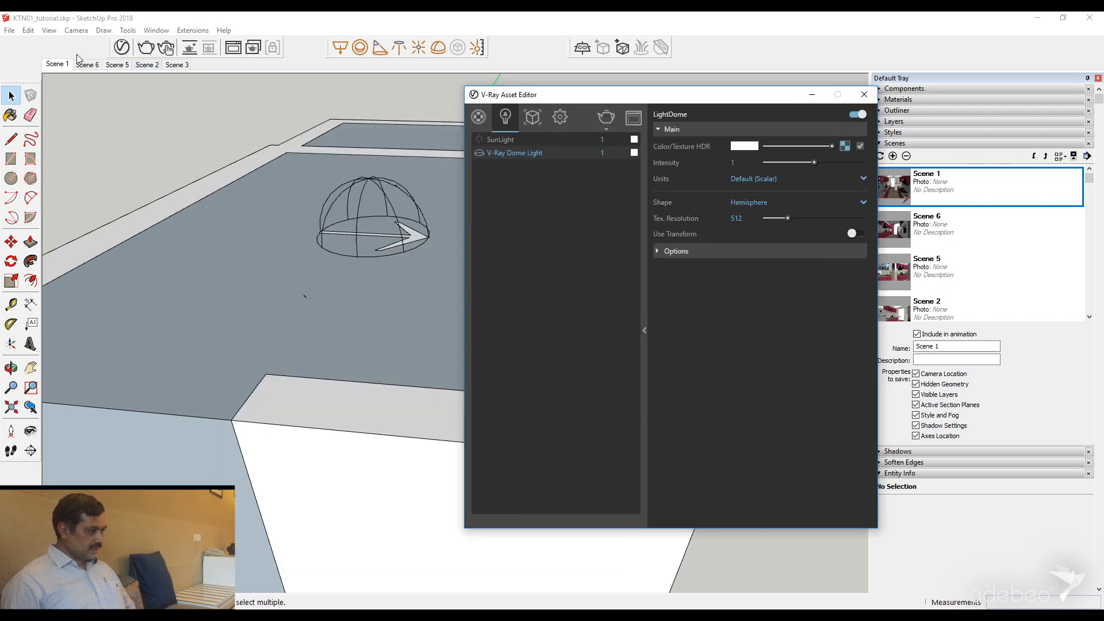
{"action": "left_click", "coordinate": [53, 65]}
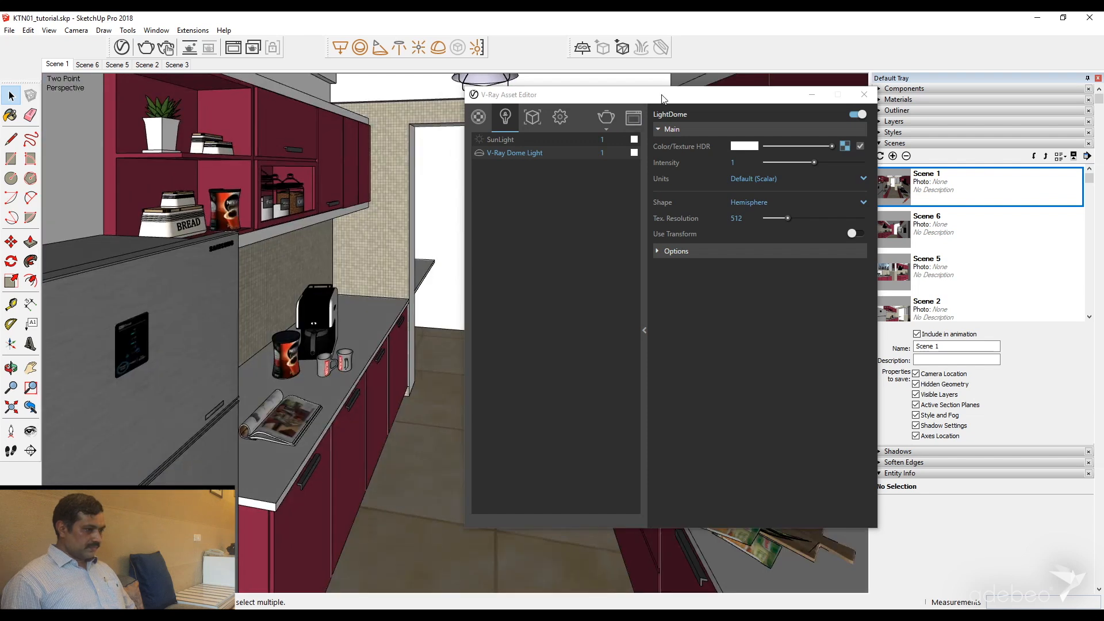
{"action": "left_click_drag", "start_coordinate": [665, 100], "coordinate": [780, 154]}
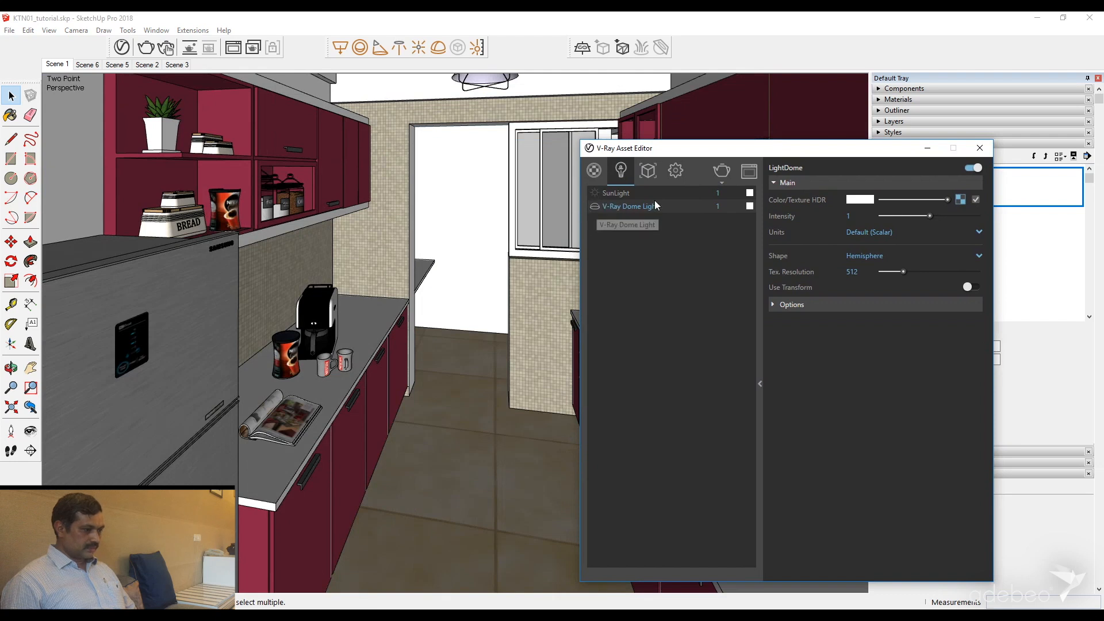
{"action": "left_click", "coordinate": [721, 171]}
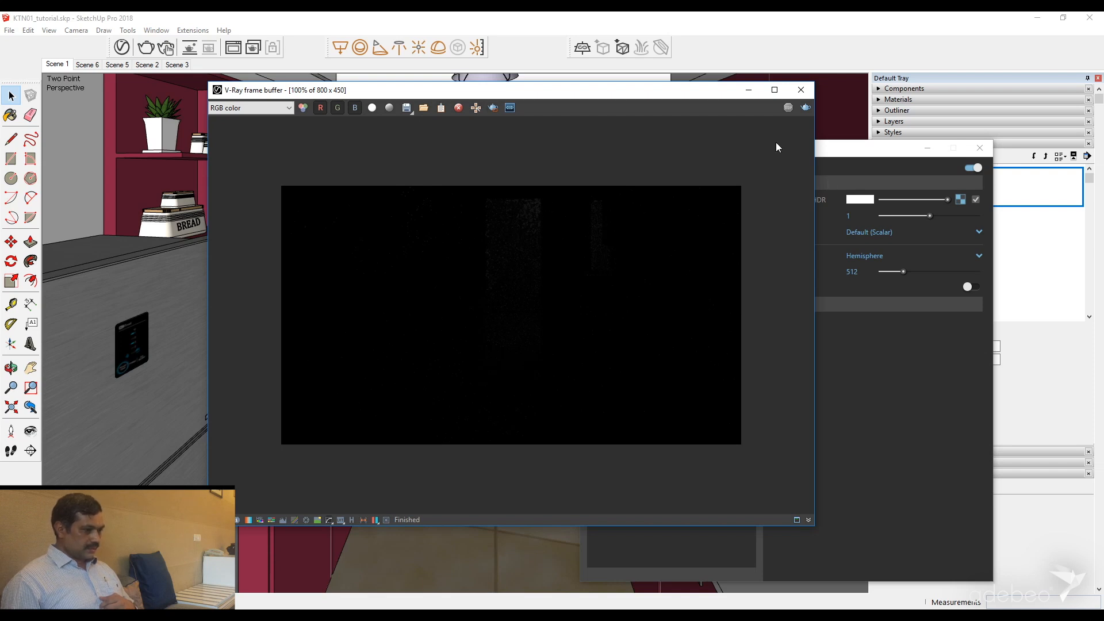
- Try the V-Ray Dome Light at intensities 10 and 25, re-rendering Scene 1 and closing the frame buffer
{"action": "left_click_drag", "start_coordinate": [694, 97], "coordinate": [621, 264]}
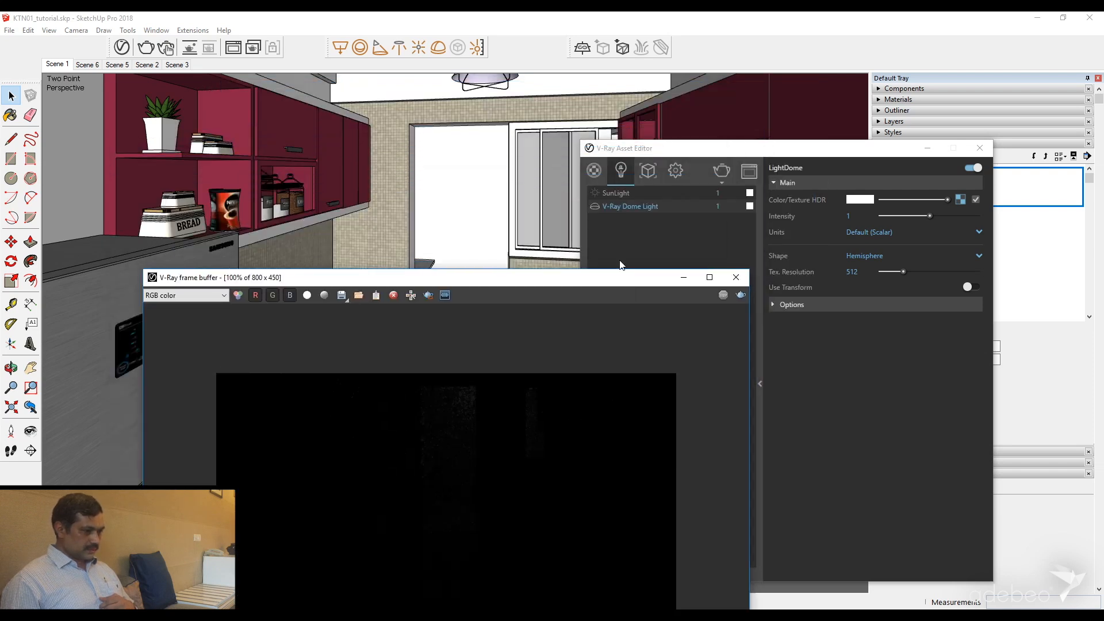
{"action": "left_click", "coordinate": [721, 207]}
{"action": "type", "text": "10"}
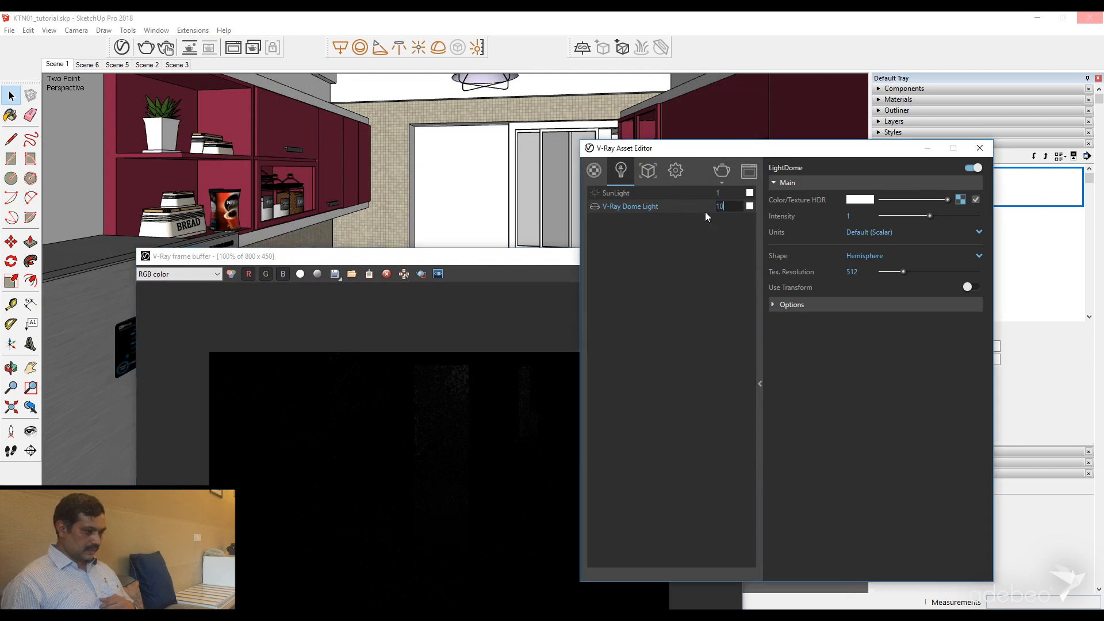
{"action": "left_click_drag", "start_coordinate": [487, 262], "coordinate": [475, 119]}
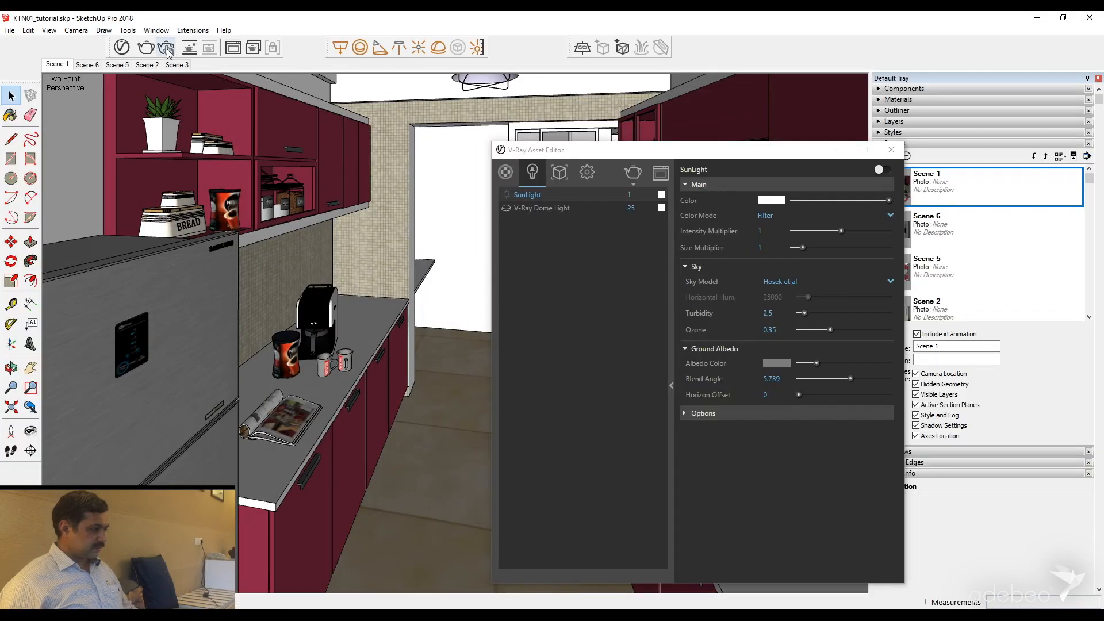
{"action": "left_click", "coordinate": [630, 173]}
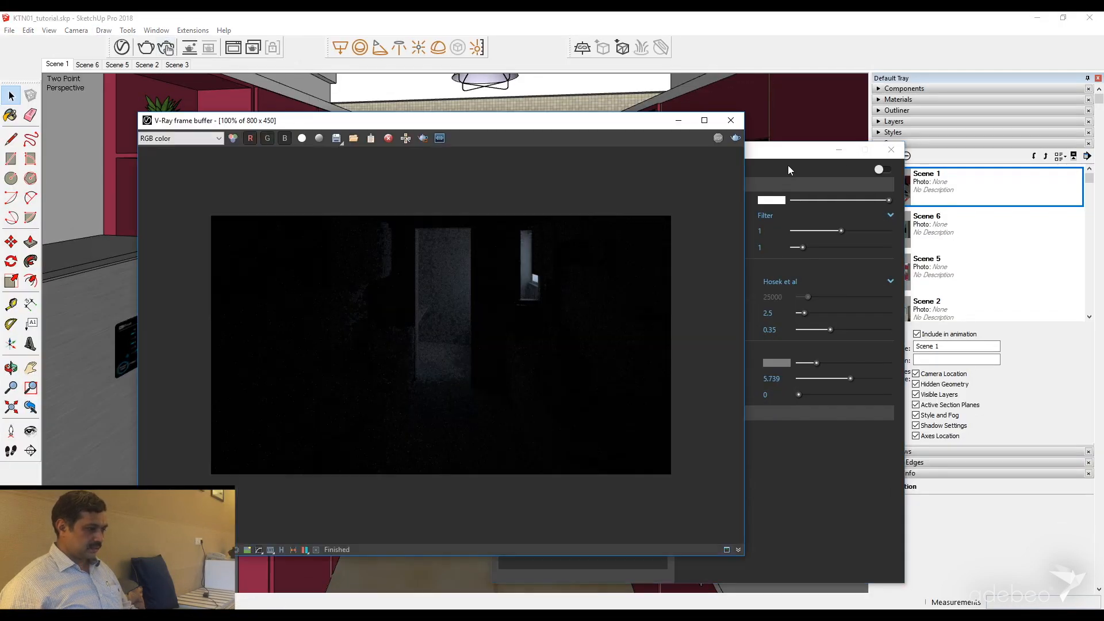
{"action": "left_click", "coordinate": [735, 138]}
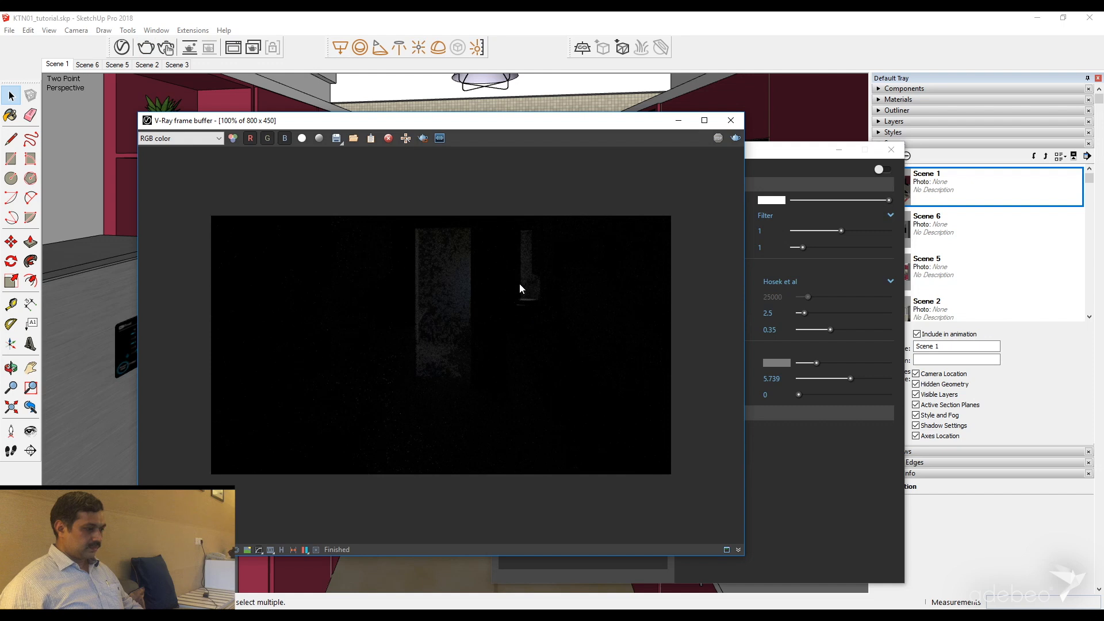
{"action": "left_click", "coordinate": [731, 120]}
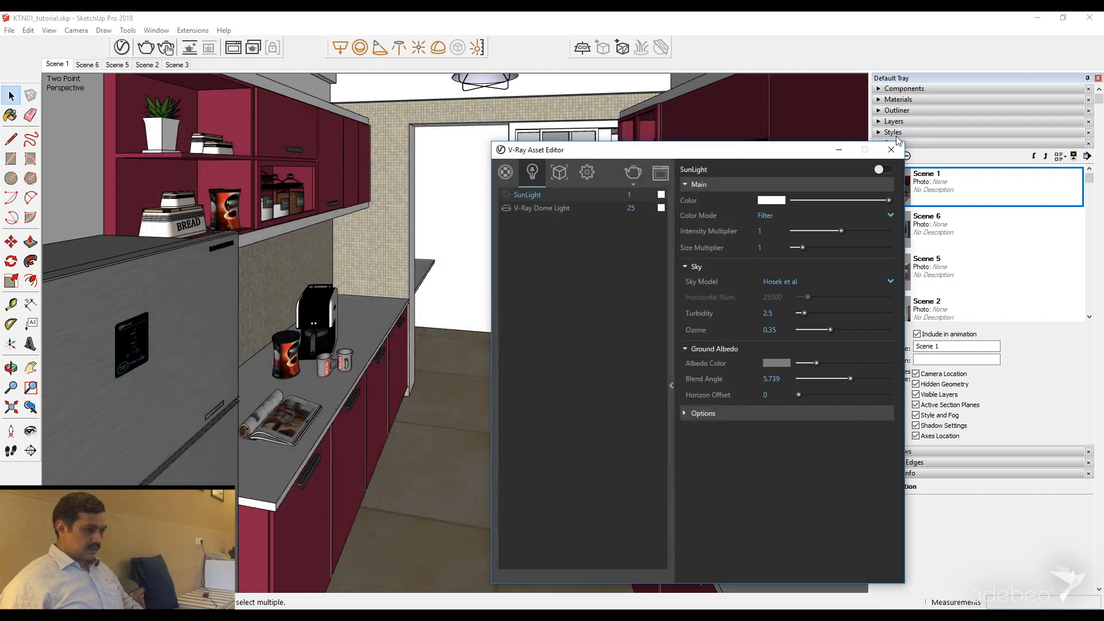
- Draw a V-Ray rectangle light covering the window above the kitchen sink
{"action": "left_click_drag", "start_coordinate": [721, 152], "coordinate": [868, 153]}
{"action": "scroll", "coordinate": [443, 293], "scroll_direction": "up", "scroll_amount": 6}
{"action": "mouse_move", "coordinate": [442, 292]}
{"action": "middle_mouse_down"}
{"action": "mouse_move", "coordinate": [463, 291]}
{"action": "mouse_move", "coordinate": [352, 345]}
{"action": "mouse_move", "coordinate": [505, 312]}
{"action": "middle_mouse_up"}
{"action": "middle_click_drag", "start_coordinate": [379, 322], "coordinate": [476, 319]}
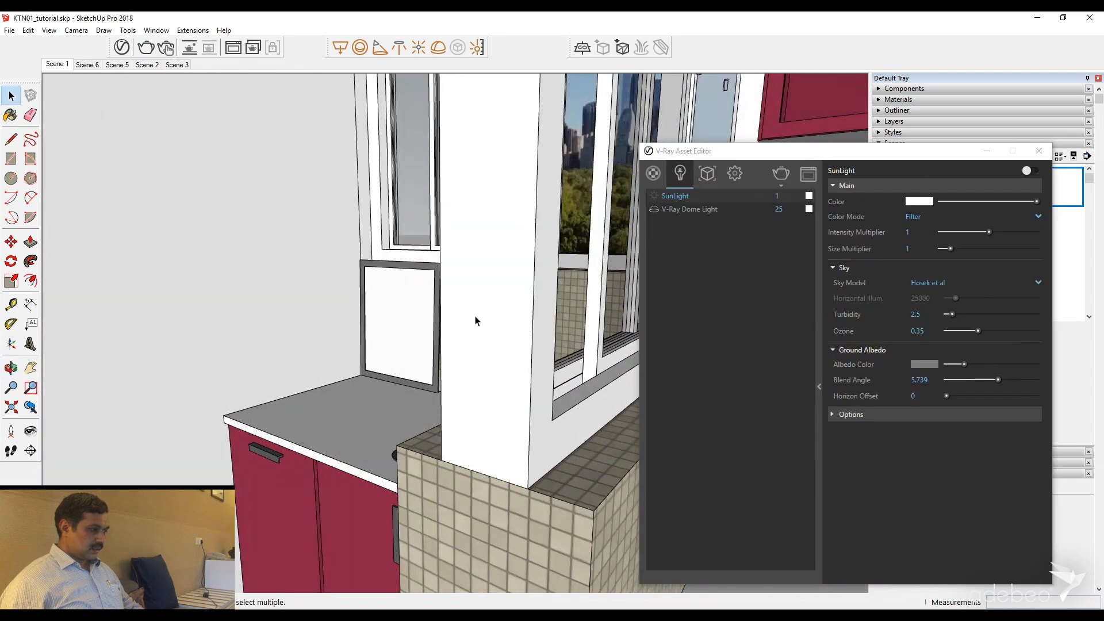
{"action": "middle_click_drag", "start_coordinate": [365, 311], "coordinate": [411, 361]}
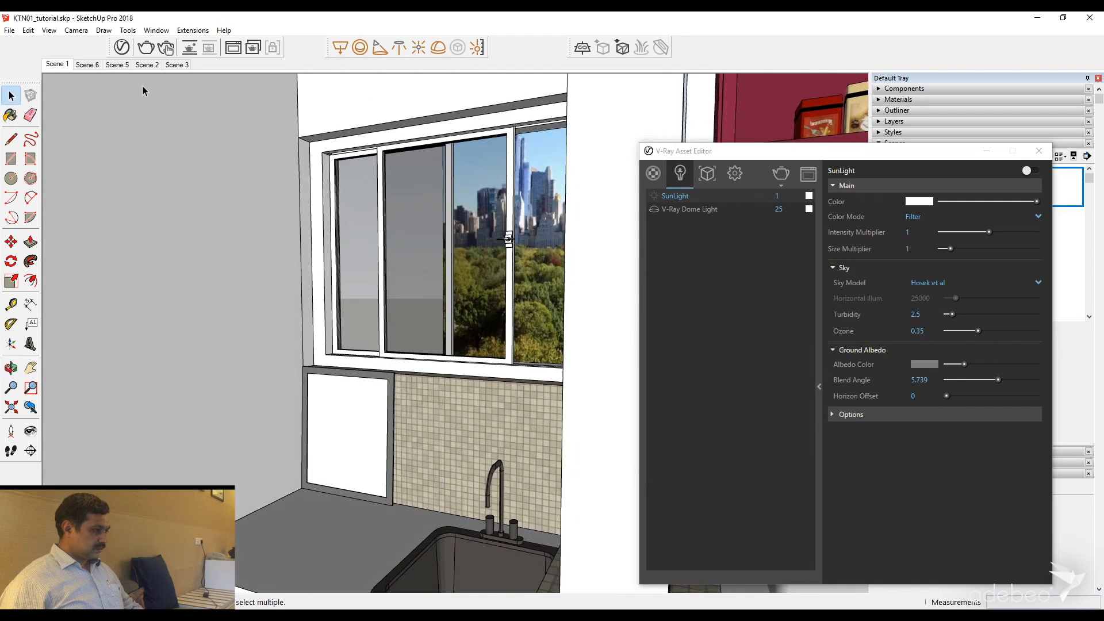
{"action": "left_click", "coordinate": [339, 48]}
{"action": "middle_click_drag", "start_coordinate": [338, 208], "coordinate": [416, 271]}
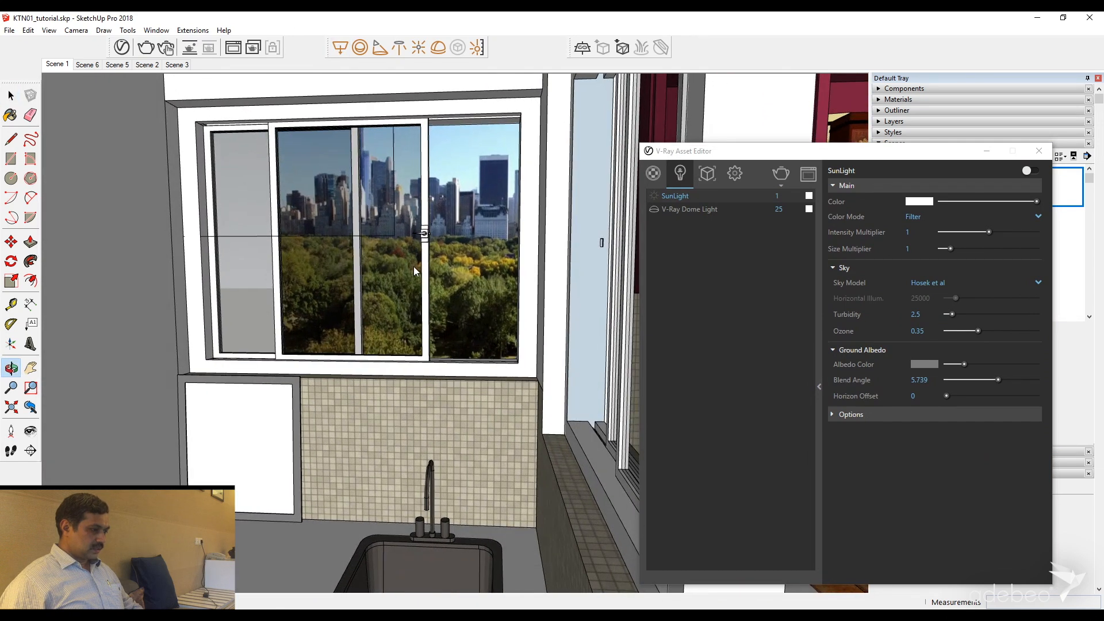
{"action": "left_click", "coordinate": [533, 371]}
{"action": "middle_click_drag", "start_coordinate": [387, 210], "coordinate": [292, 261]}
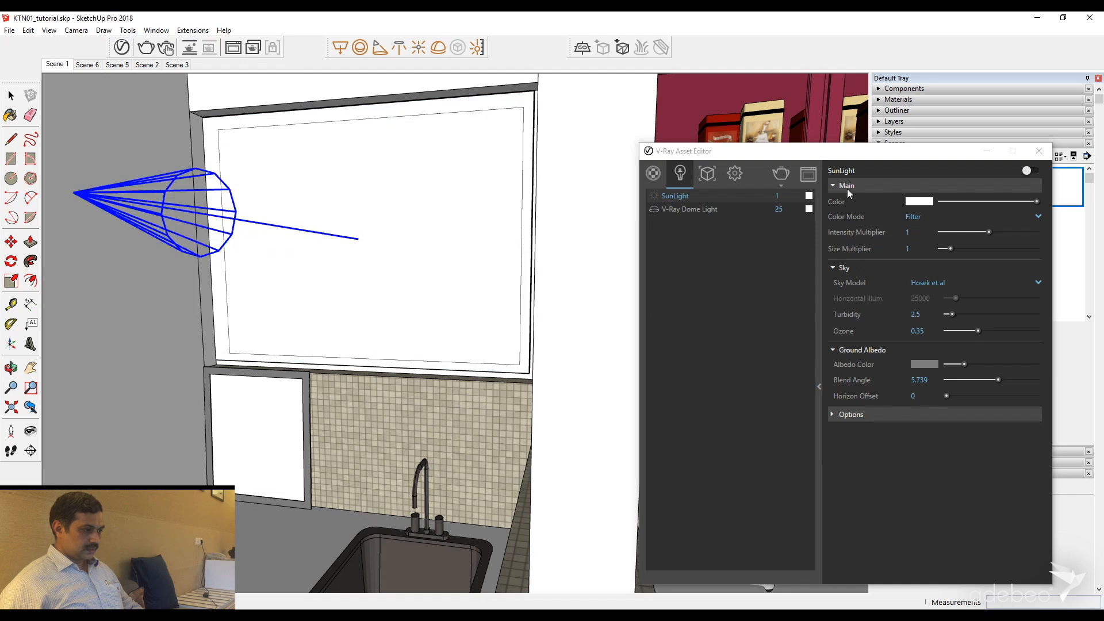
- Select the window's V-Ray Rectangle Light in the asset editor and enable it as a Simple portal light
{"action": "left_click_drag", "start_coordinate": [770, 153], "coordinate": [687, 109]}
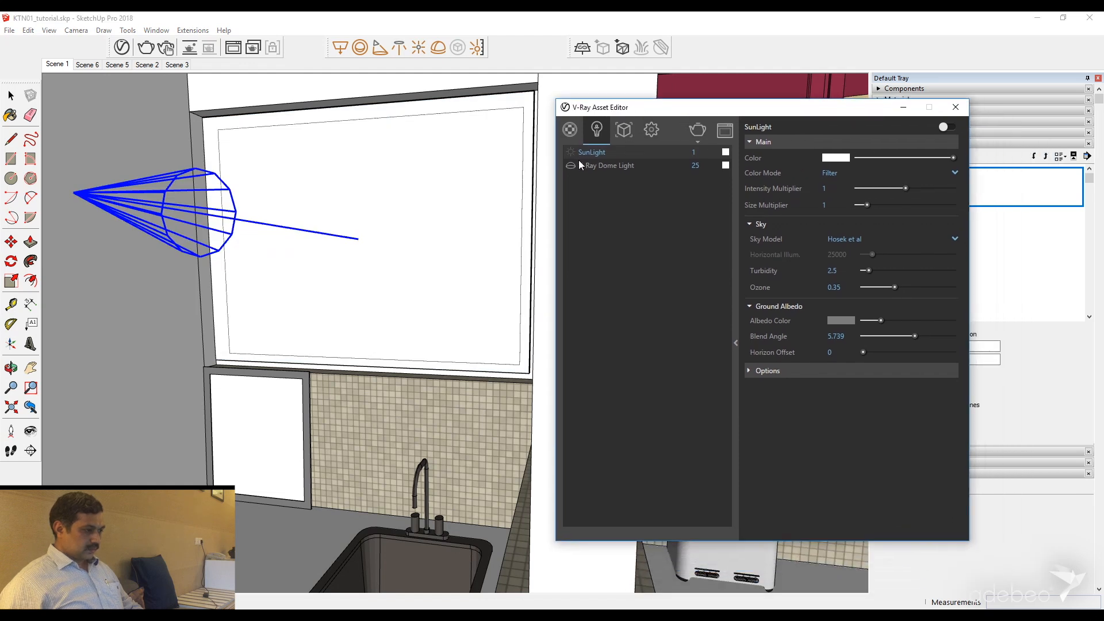
{"action": "left_click", "coordinate": [374, 180]}
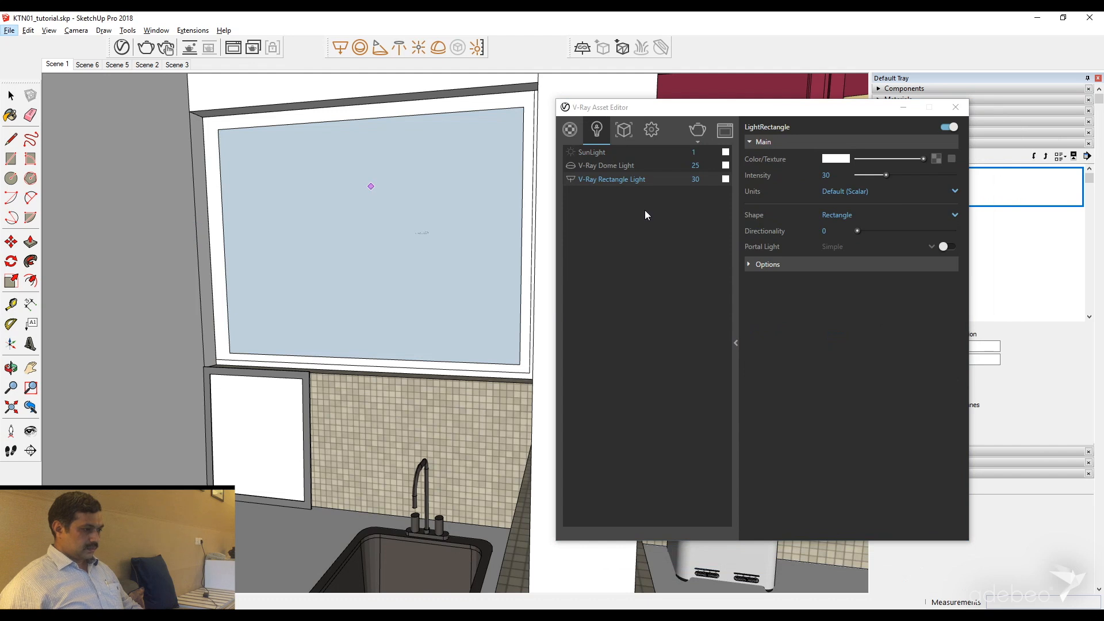
{"action": "left_click", "coordinate": [639, 179]}
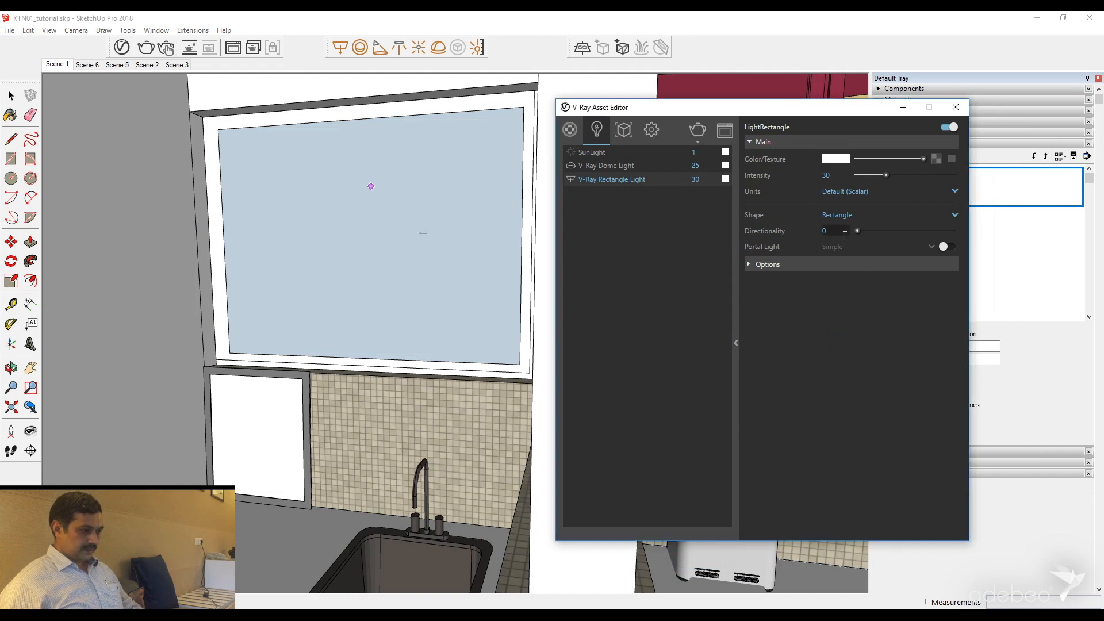
{"action": "mouse_move", "coordinate": [773, 248]}
{"action": "left_click", "coordinate": [943, 247]}
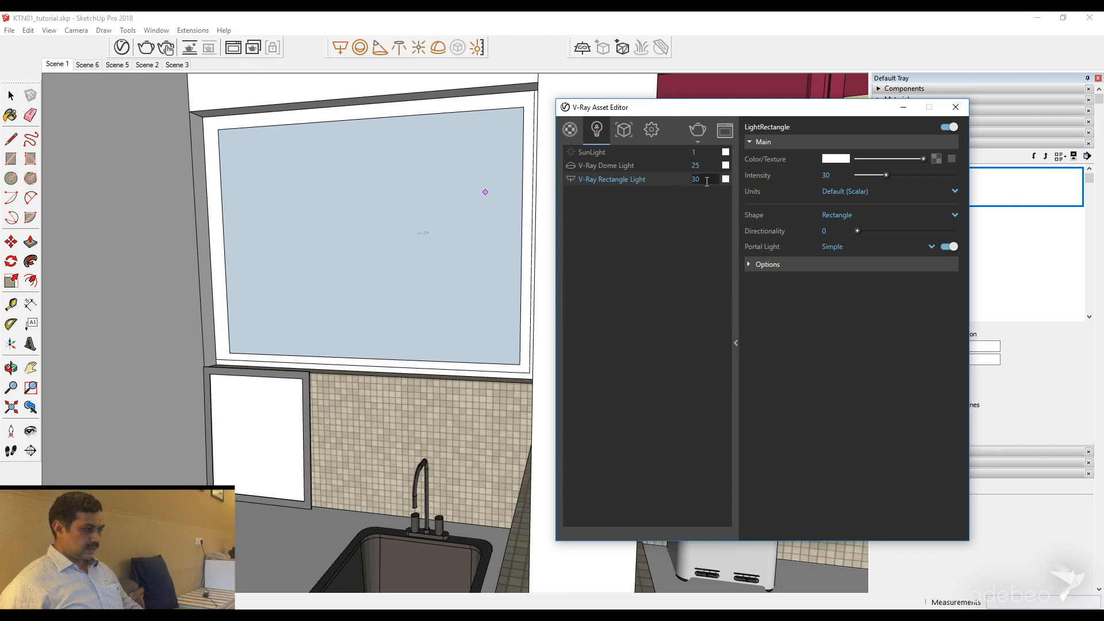
- Return to Scene 1, test-render the kitchen with the window portal light, stop the render, and close the frame buffer
{"action": "left_click", "coordinate": [50, 67]}
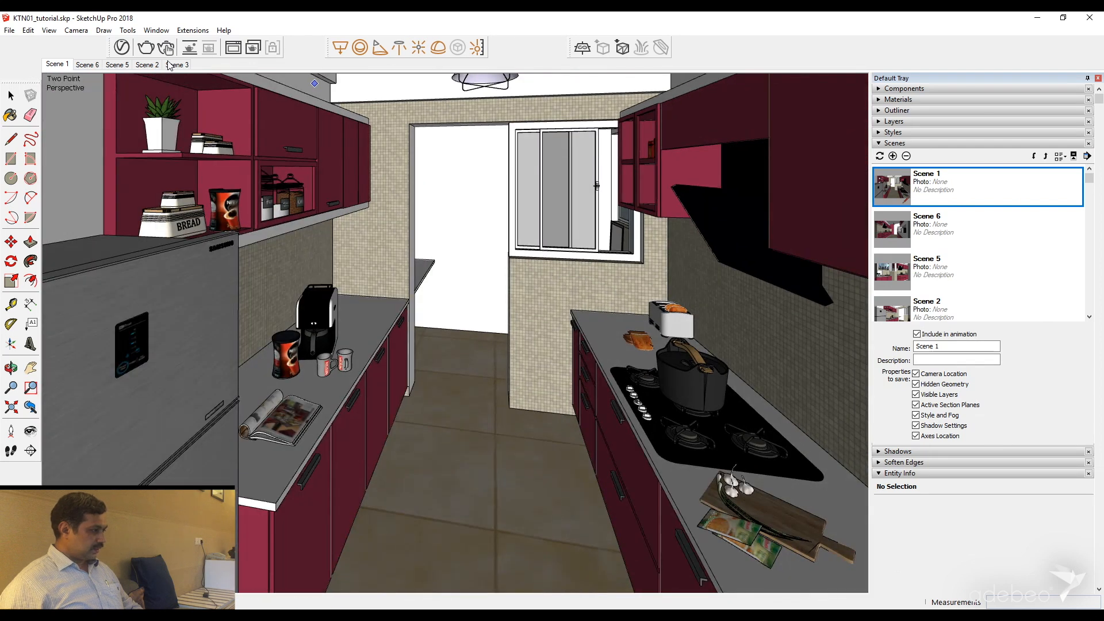
{"action": "left_click", "coordinate": [11, 96]}
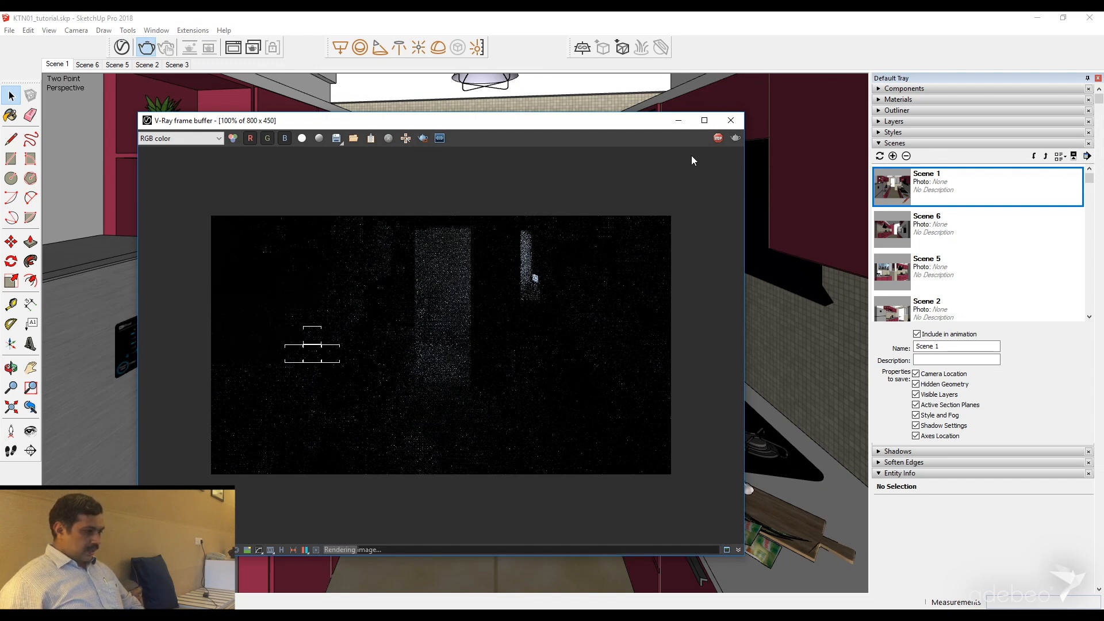
{"action": "left_click", "coordinate": [727, 137]}
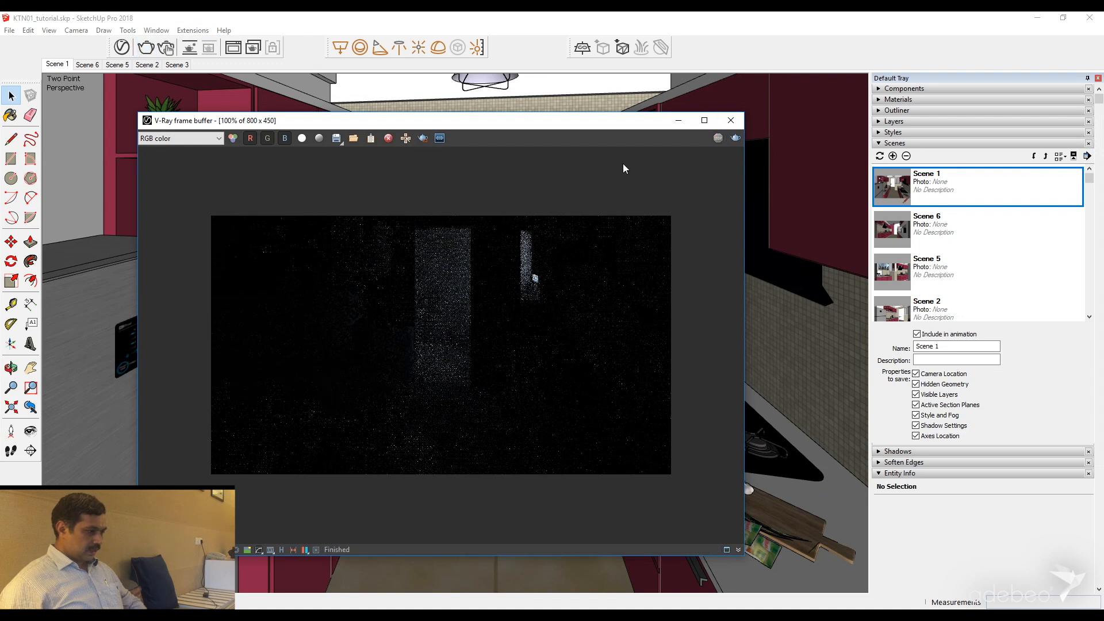
{"action": "left_click", "coordinate": [730, 121]}
- Bring the kitchen's ceiling into view and add another V-Ray rectangle light inside the room
{"action": "middle_click_drag", "start_coordinate": [596, 147], "coordinate": [584, 275]}
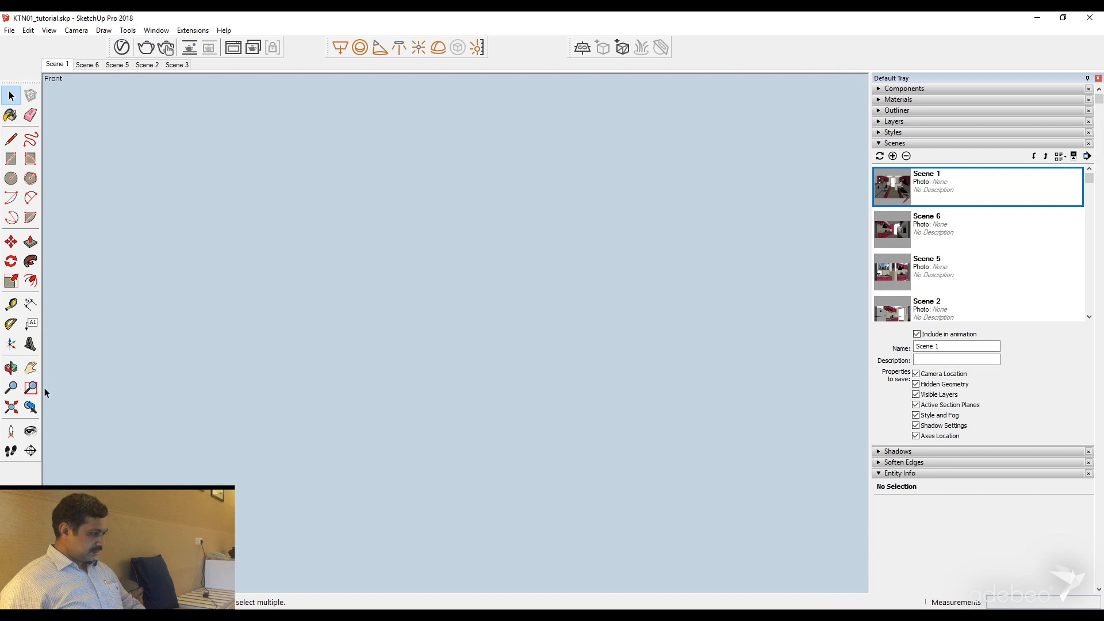
{"action": "left_click", "coordinate": [31, 407]}
{"action": "middle_click_drag", "start_coordinate": [416, 193], "coordinate": [386, 320], "text": "shift"}
{"action": "left_click", "coordinate": [342, 46]}
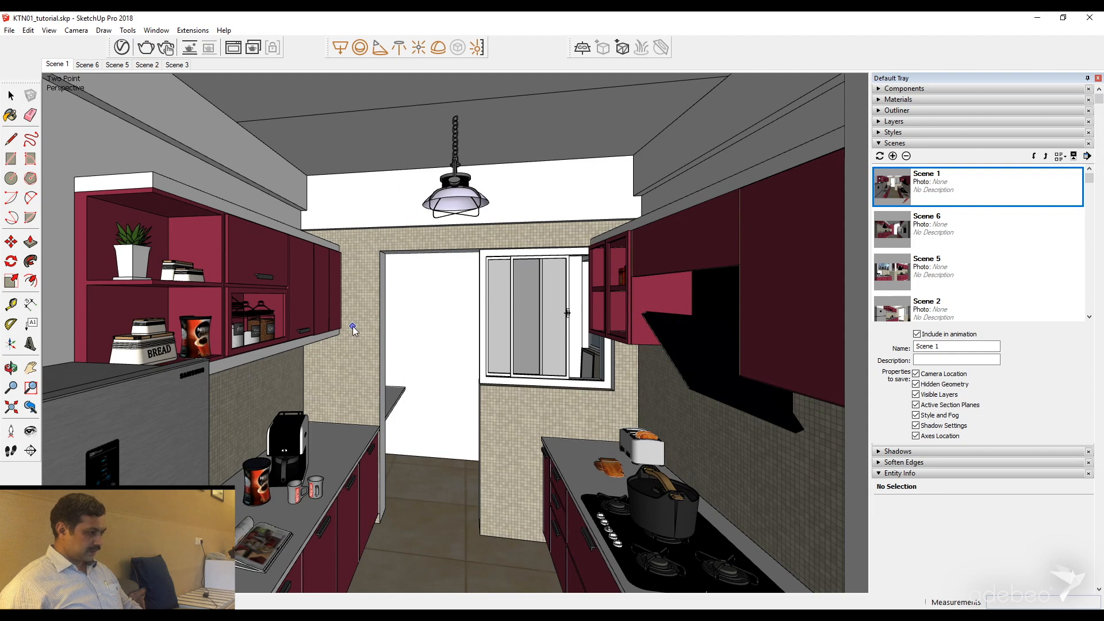
{"action": "key", "text": "space"}
- Restore the Scene 1 camera and render the kitchen again with the updated lighting
{"action": "left_click", "coordinate": [59, 64]}
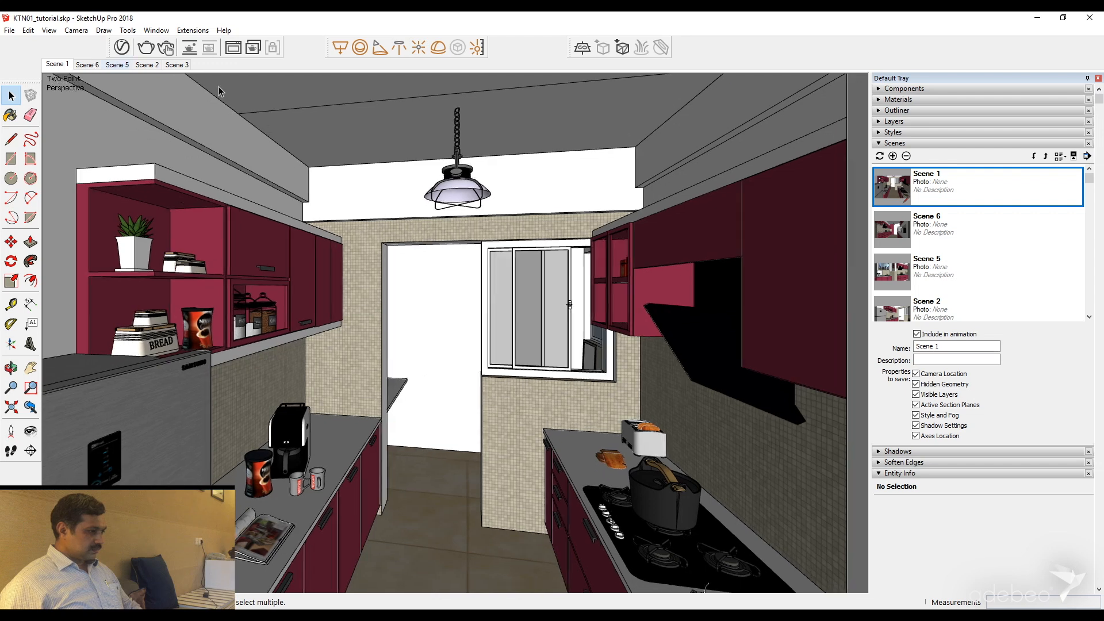
{"action": "left_click", "coordinate": [150, 52]}
{"action": "left_click_drag", "start_coordinate": [577, 131], "coordinate": [601, 96]}
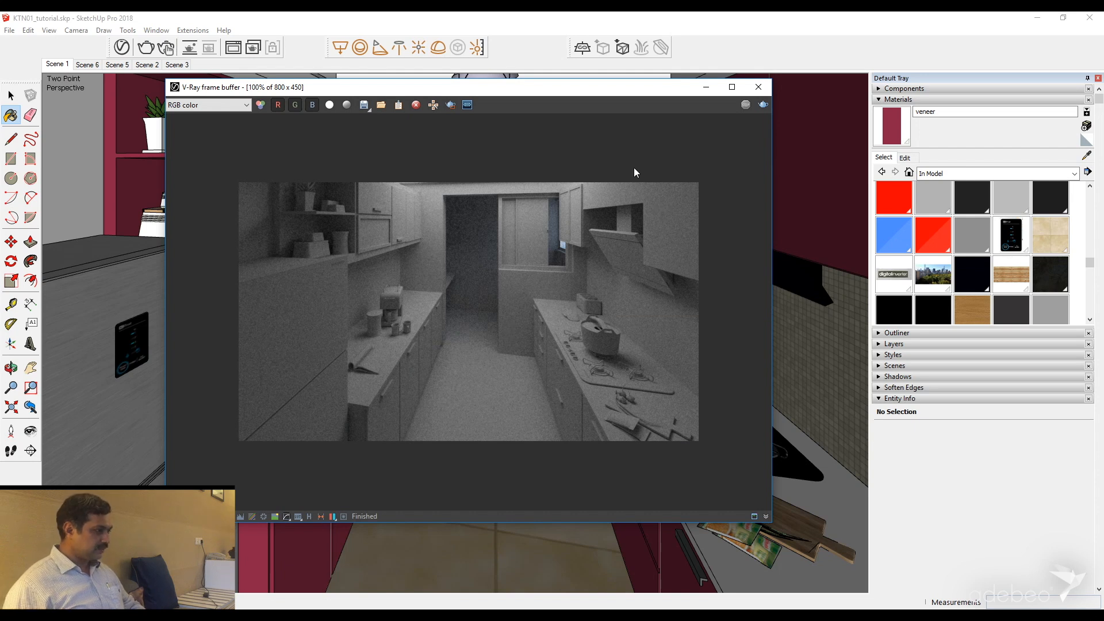
- Turn off the material override in the V-Ray render settings and render the kitchen with its actual materials
{"action": "left_click_drag", "start_coordinate": [570, 86], "coordinate": [635, 113]}
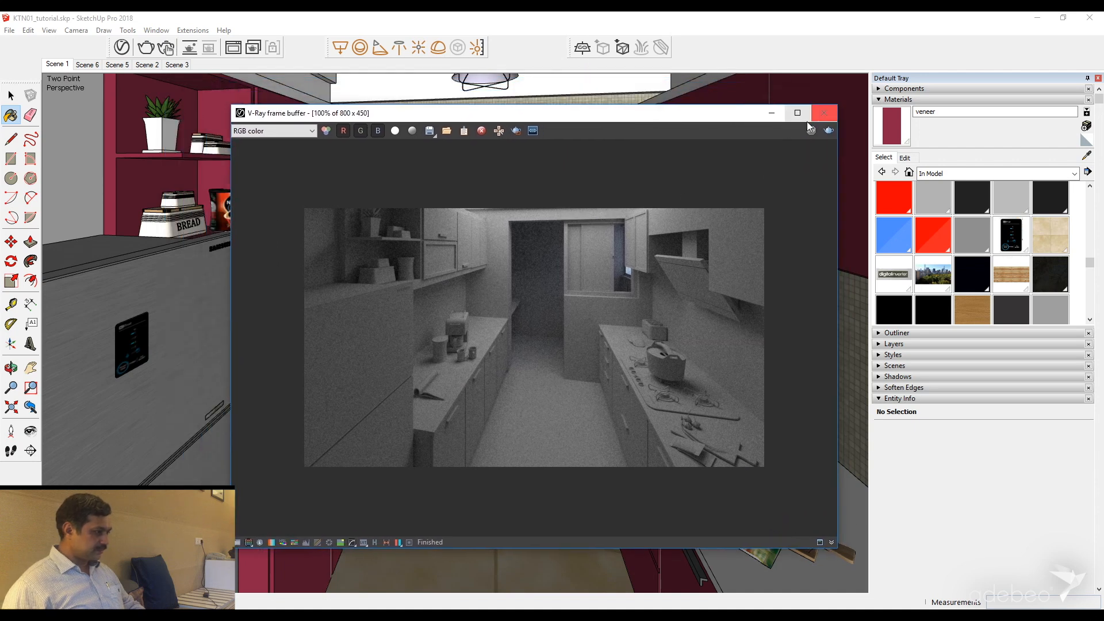
{"action": "left_click", "coordinate": [119, 54]}
{"action": "left_click", "coordinate": [546, 131]}
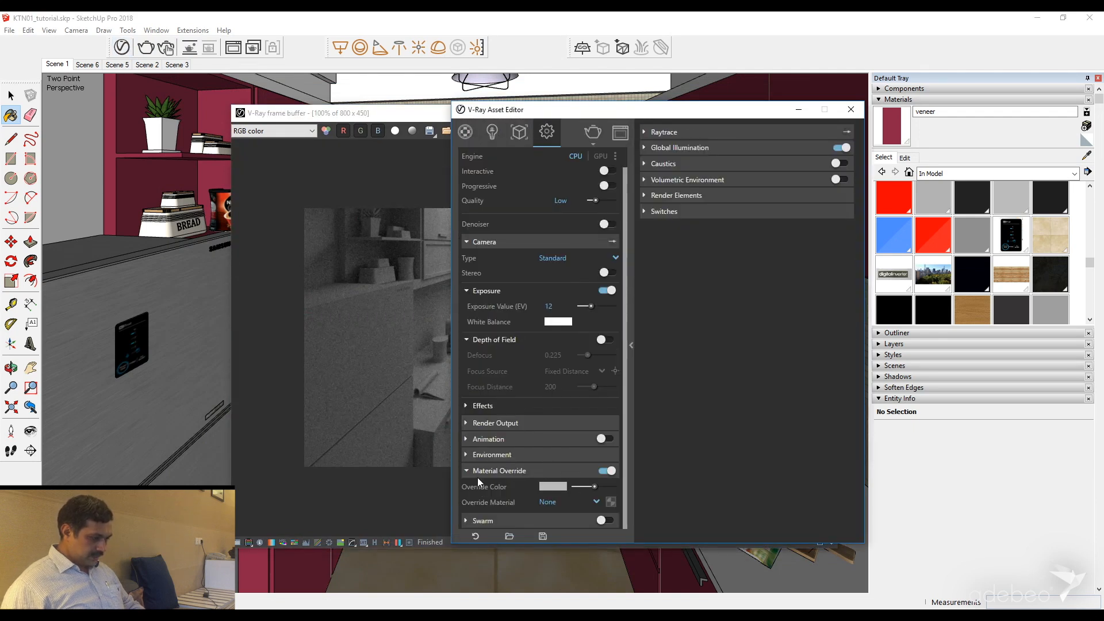
{"action": "scroll", "coordinate": [609, 471], "scroll_direction": "up", "scroll_amount": 2}
{"action": "left_click_drag", "start_coordinate": [716, 108], "coordinate": [329, 153]}
{"action": "left_click", "coordinate": [202, 172]}
{"action": "left_click_drag", "start_coordinate": [584, 119], "coordinate": [574, 89]}
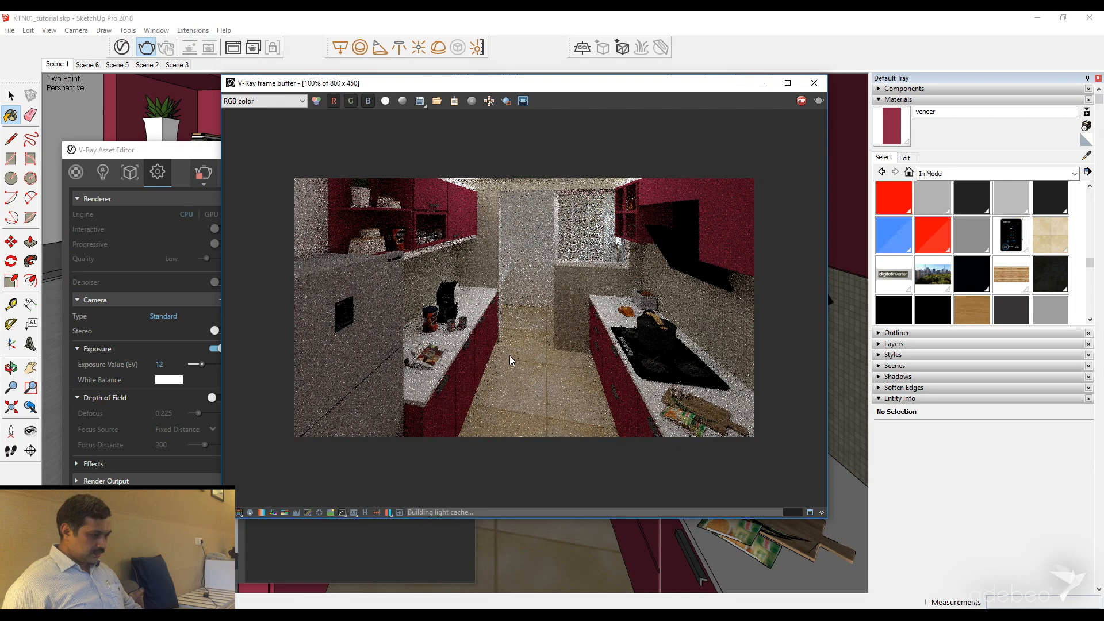
{"action": "left_click_drag", "start_coordinate": [566, 86], "coordinate": [693, 87]}
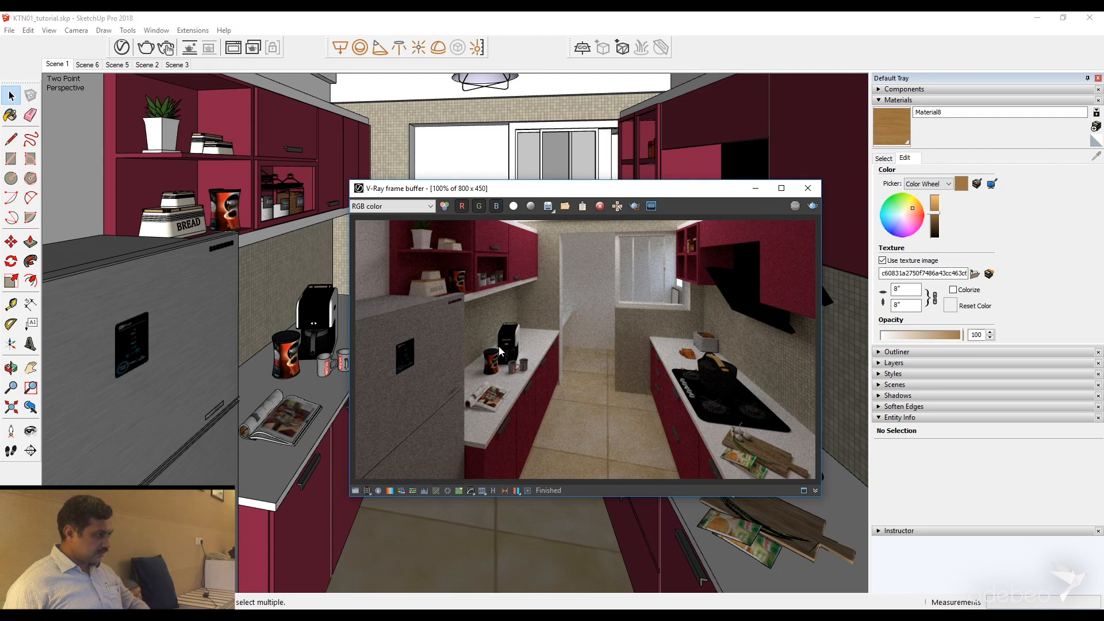
- Open the materials list in the V-Ray Asset Editor from its beginning and arrange the editor and frame buffer for comparison
{"action": "left_click", "coordinate": [122, 48]}
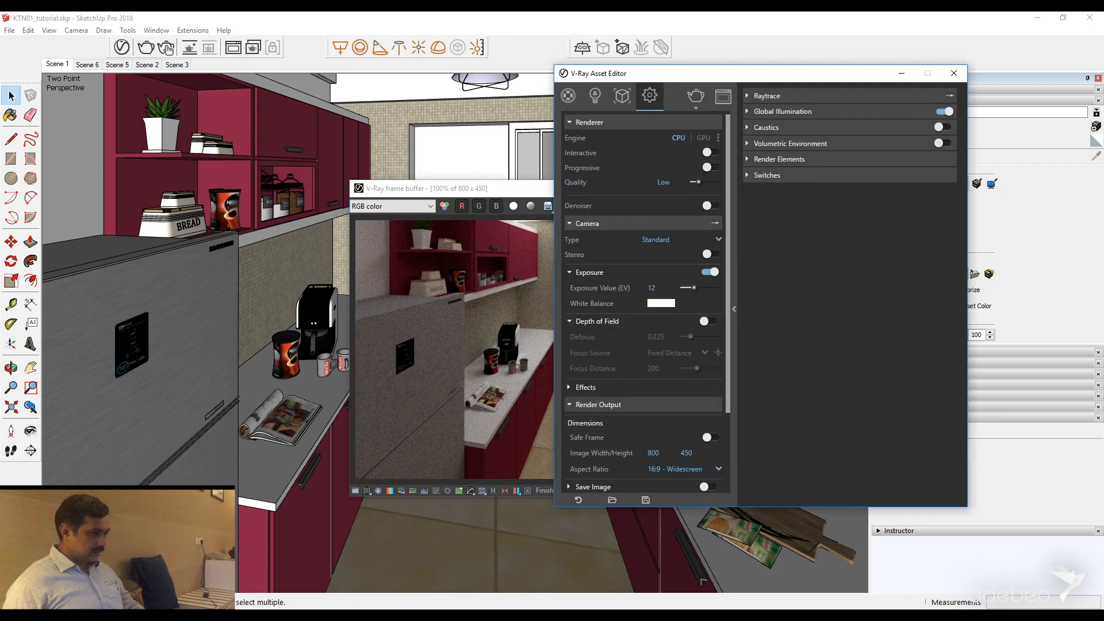
{"action": "left_click_drag", "start_coordinate": [671, 76], "coordinate": [224, 143]}
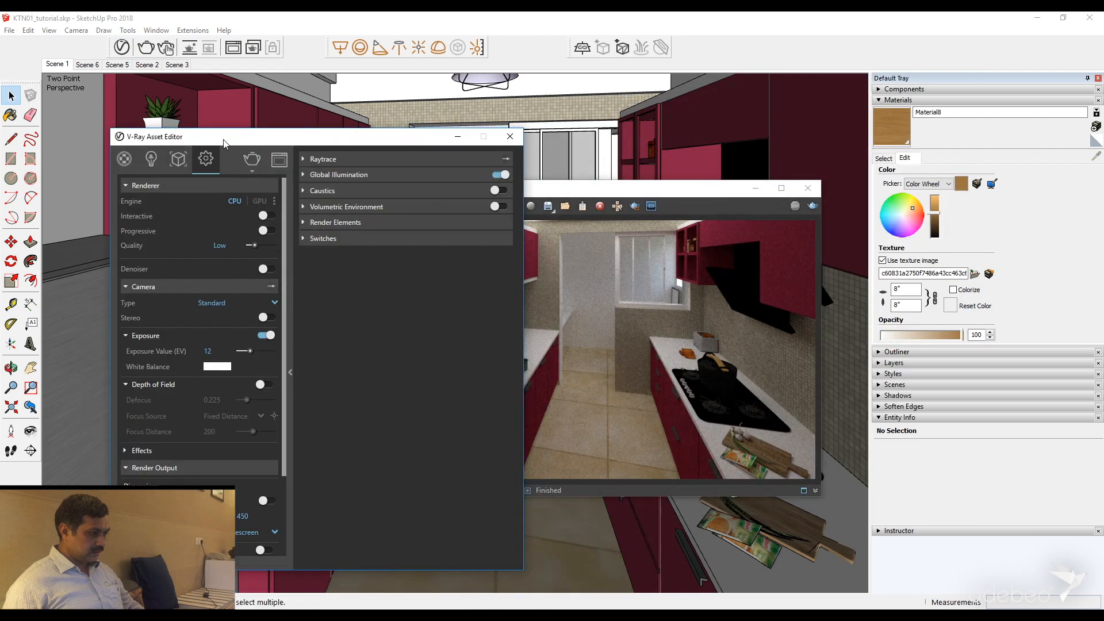
{"action": "left_click_drag", "start_coordinate": [573, 190], "coordinate": [724, 172]}
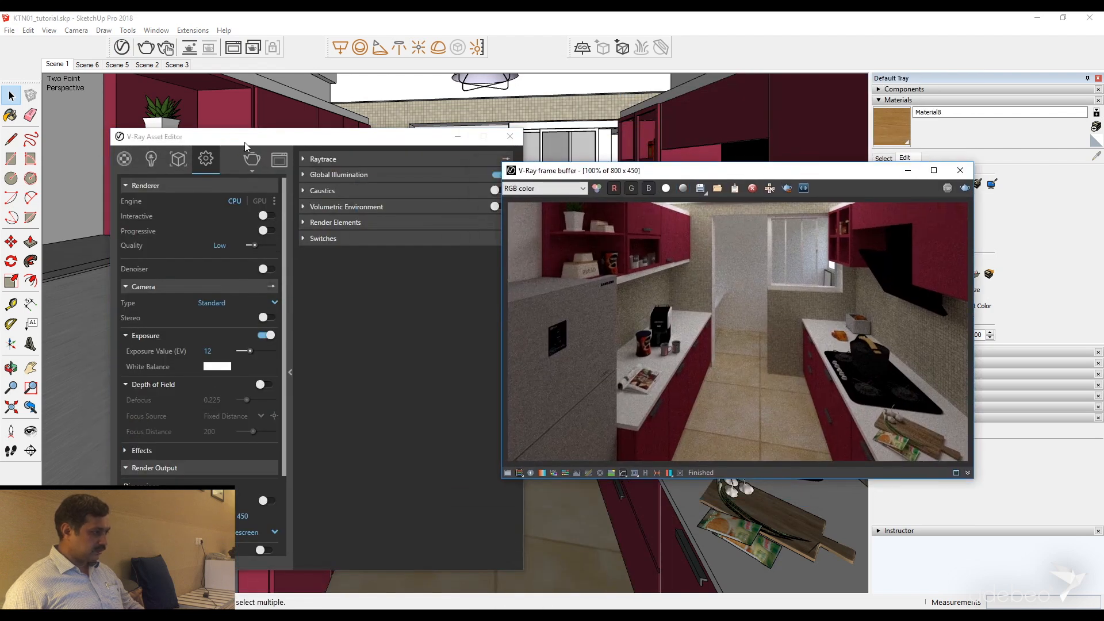
{"action": "left_click_drag", "start_coordinate": [245, 146], "coordinate": [349, 117]}
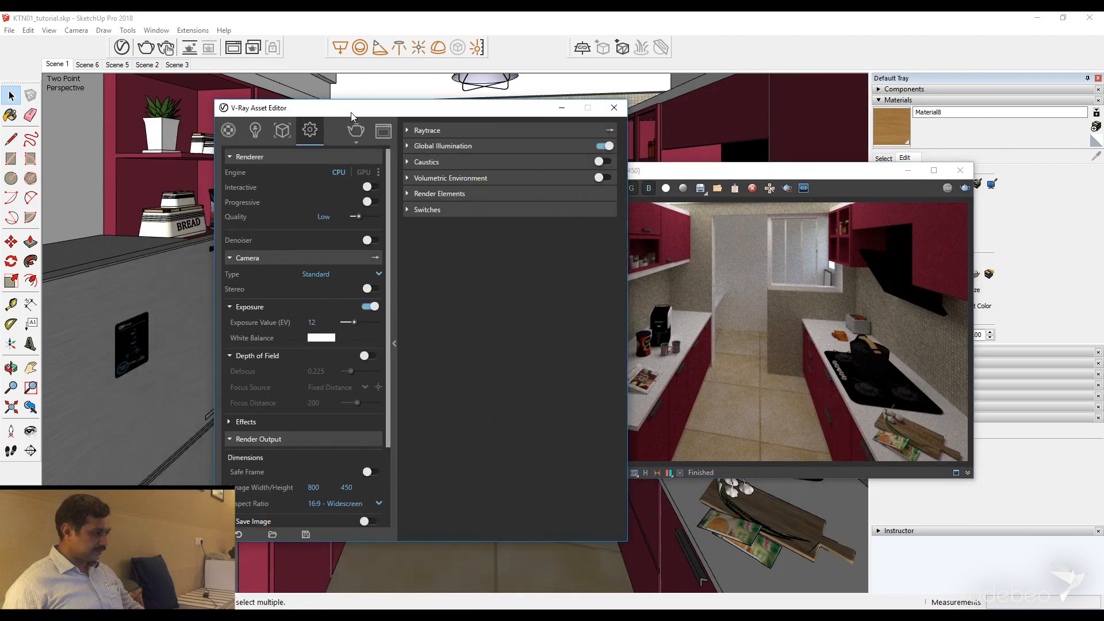
{"action": "left_click", "coordinate": [228, 131]}
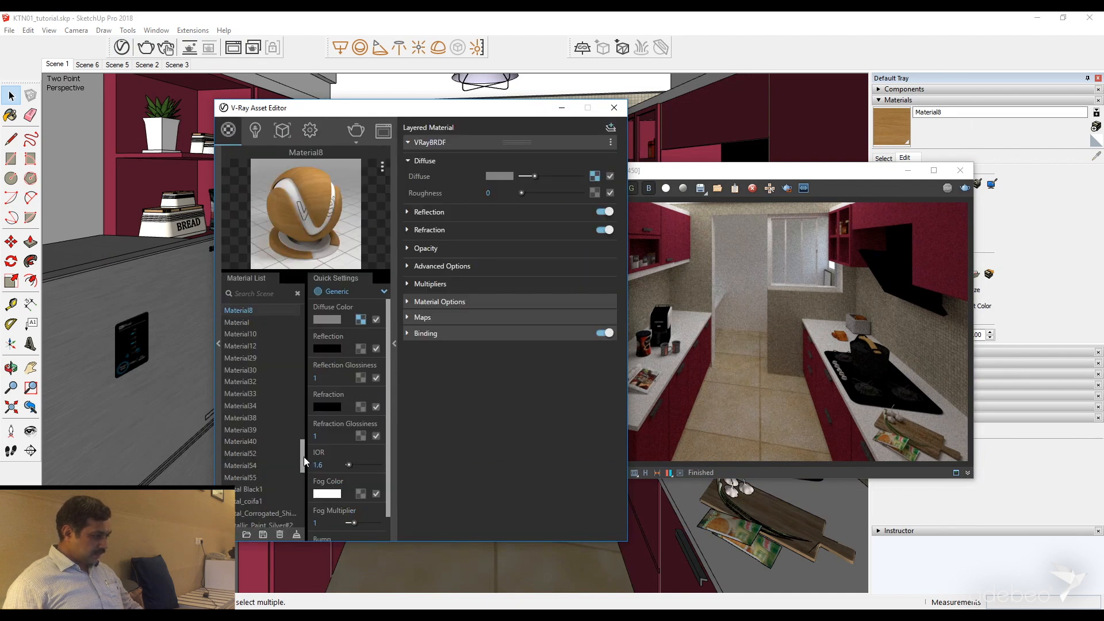
{"action": "left_click_drag", "start_coordinate": [304, 454], "coordinate": [306, 313]}
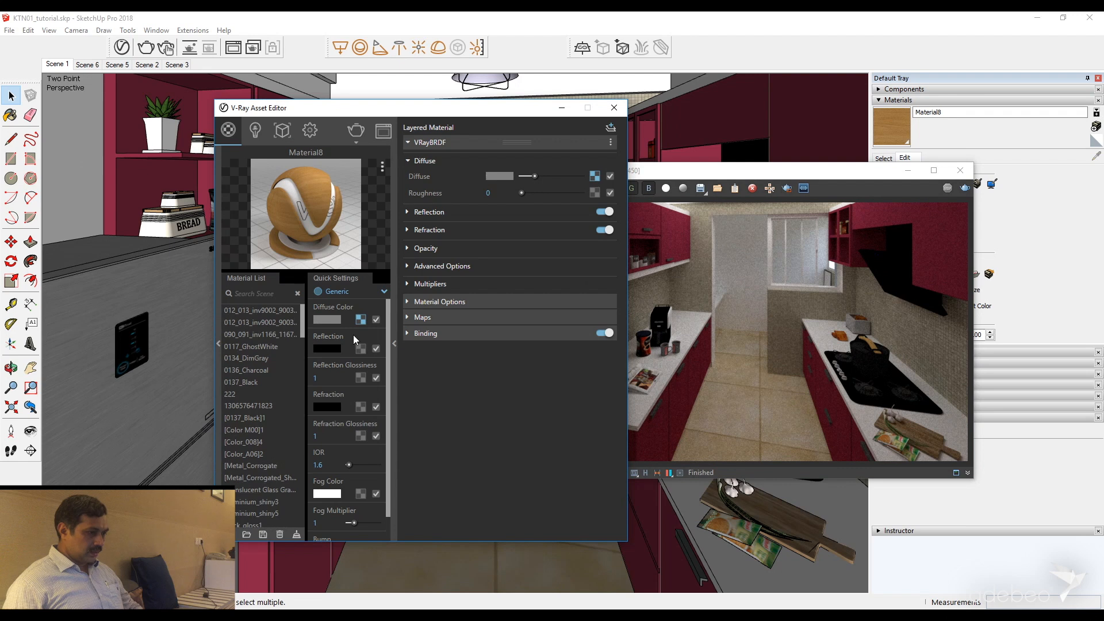
{"action": "left_click_drag", "start_coordinate": [810, 173], "coordinate": [667, 248]}
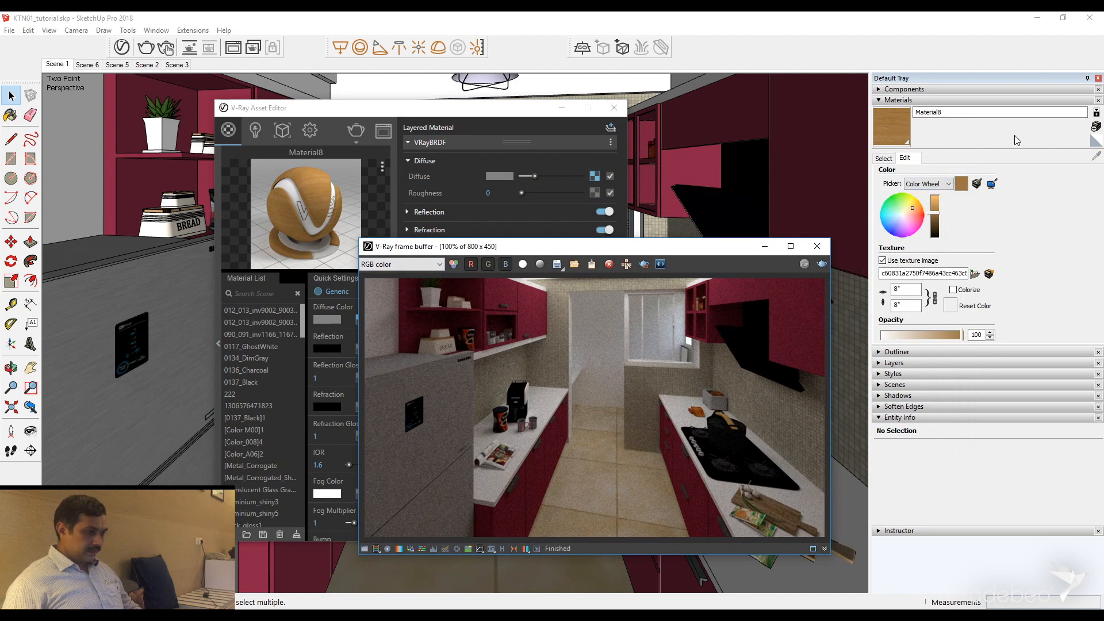
- Sample the veneer material from the red wall cabinet and show its settings in the V-Ray Asset Editor
{"action": "left_click", "coordinate": [971, 82]}
{"action": "left_click", "coordinate": [884, 158]}
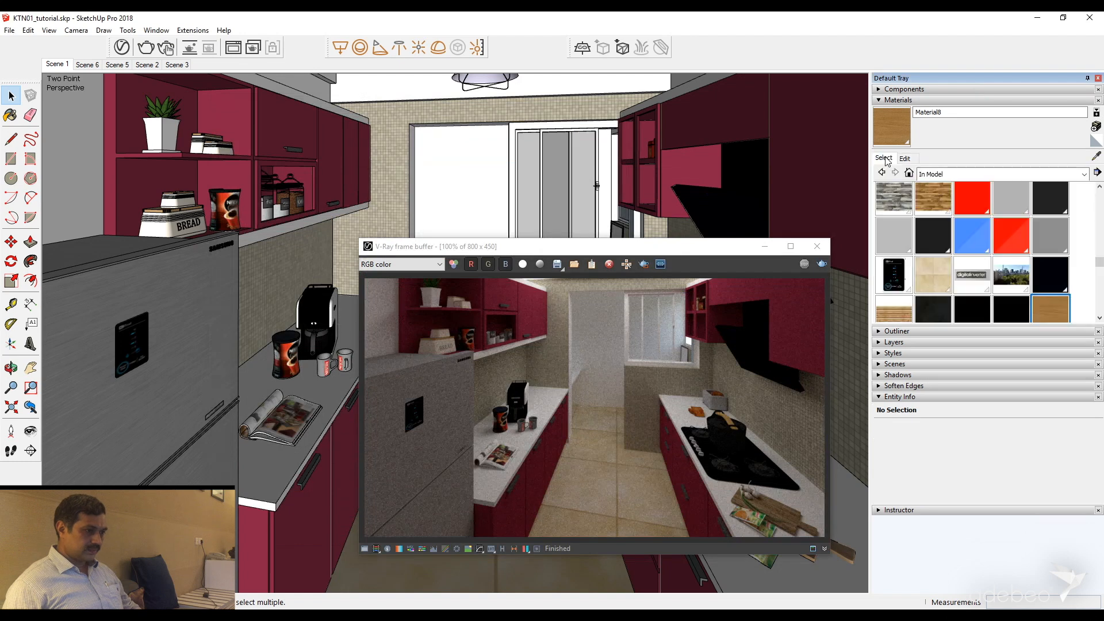
{"action": "left_click", "coordinate": [1097, 159]}
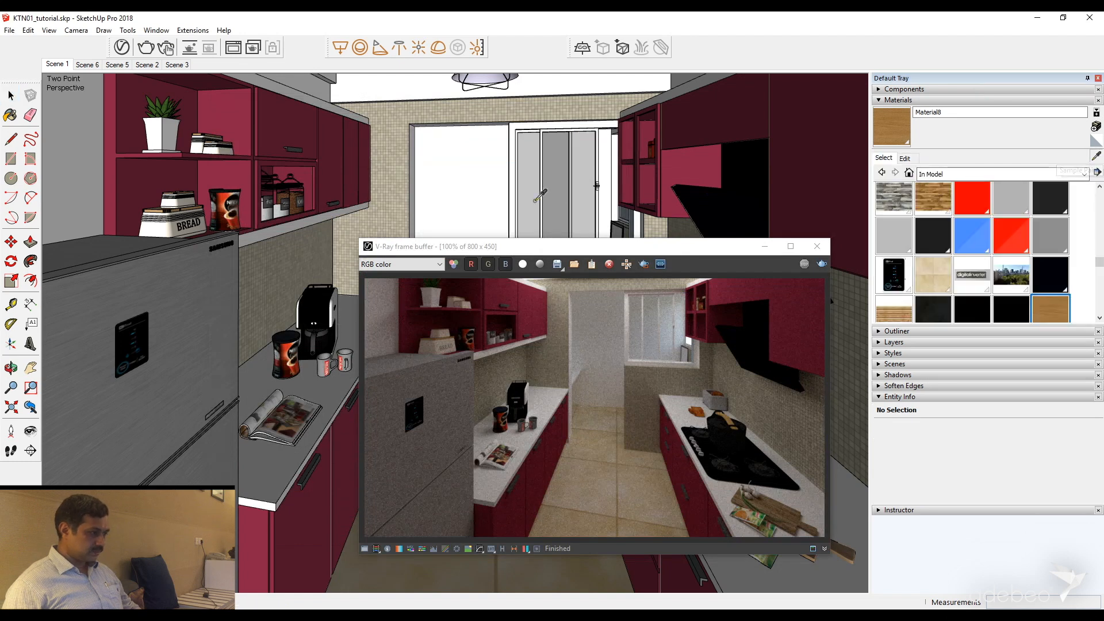
{"action": "left_click", "coordinate": [356, 161]}
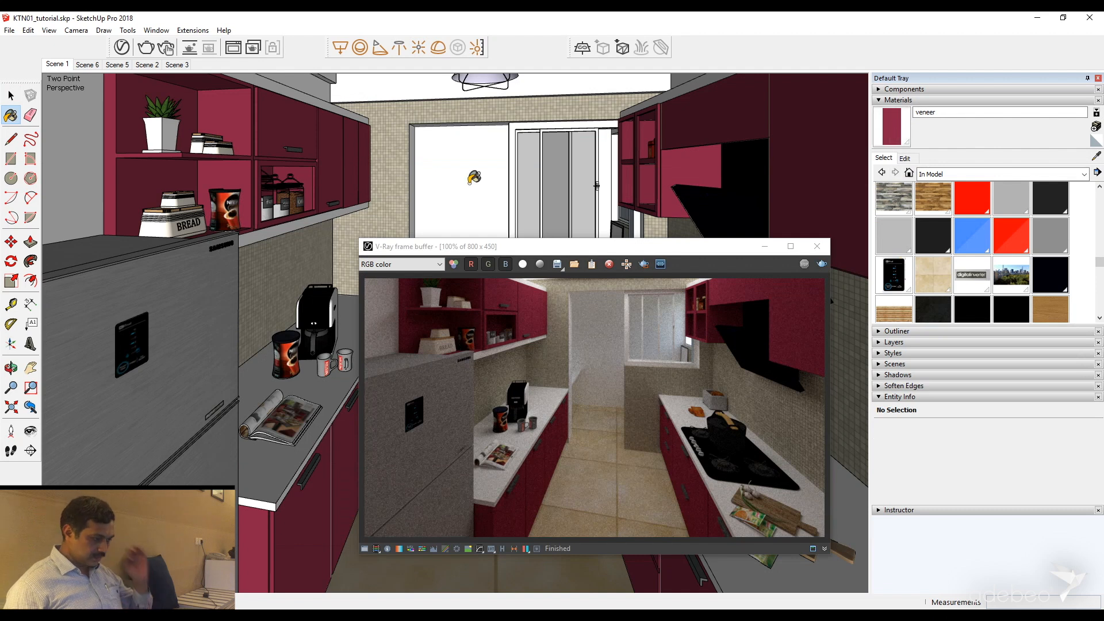
{"action": "left_click", "coordinate": [307, 615]}
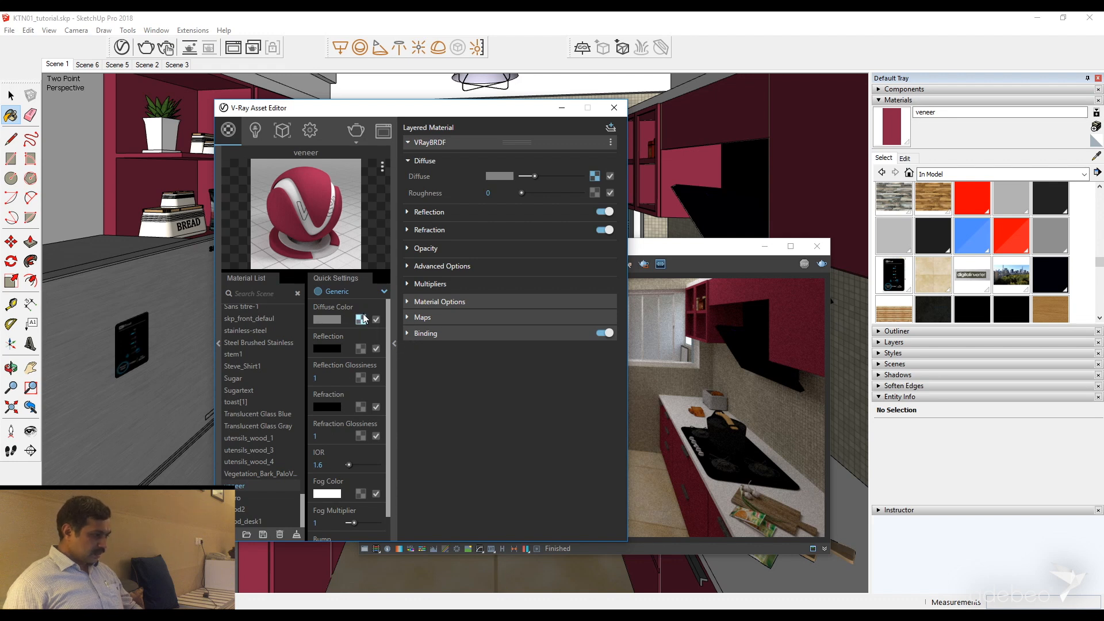
- Set the veneer material's reflection colour to a mid grey with a brightness value of about 0.416
{"action": "left_click", "coordinate": [320, 350]}
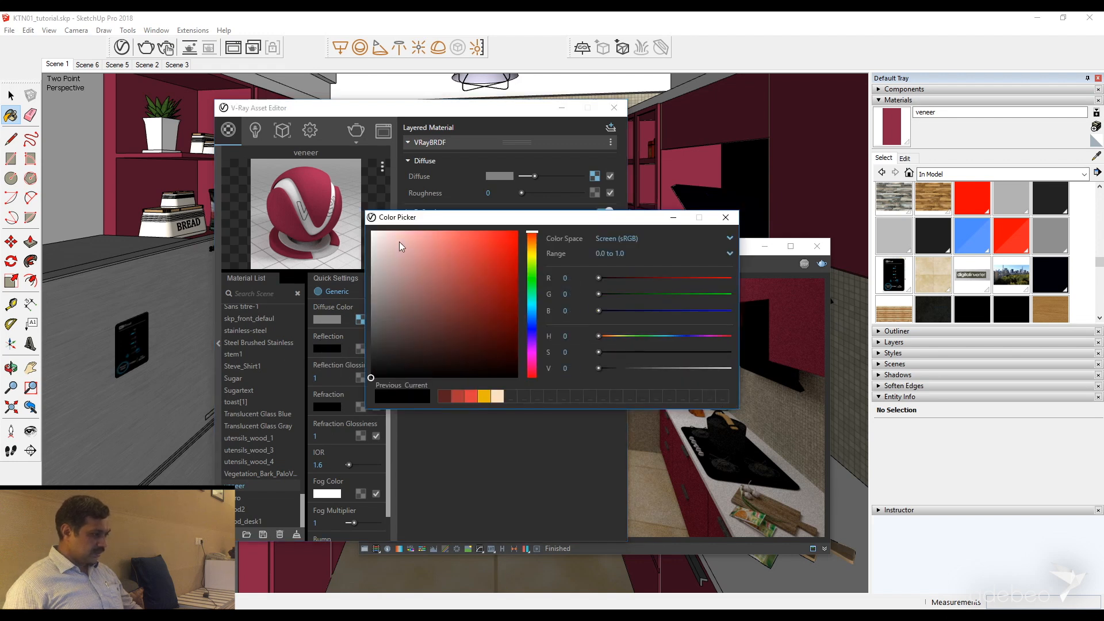
{"action": "left_click_drag", "start_coordinate": [371, 378], "coordinate": [367, 290]}
{"action": "left_click_drag", "start_coordinate": [369, 280], "coordinate": [374, 315]}
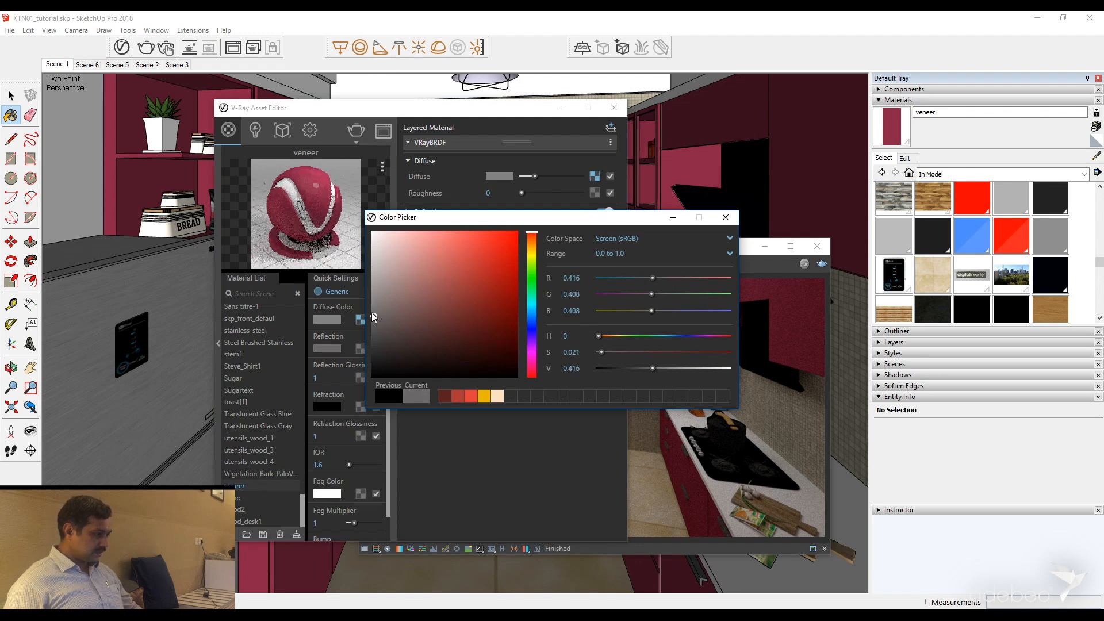
{"action": "left_click_drag", "start_coordinate": [372, 315], "coordinate": [374, 326]}
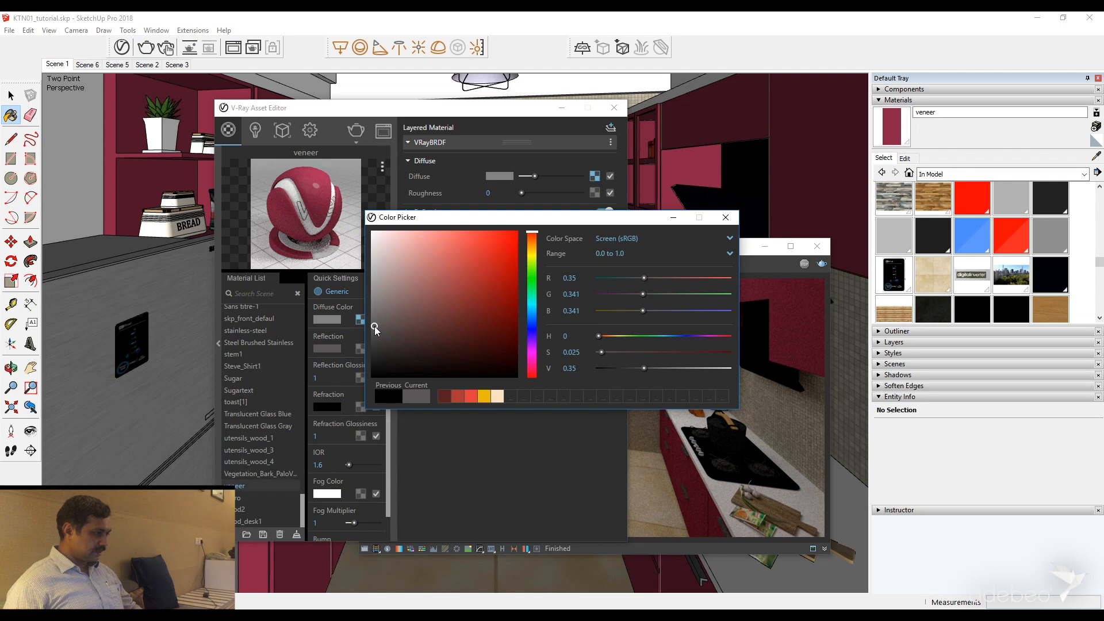
{"action": "left_click_drag", "start_coordinate": [374, 326], "coordinate": [373, 315]}
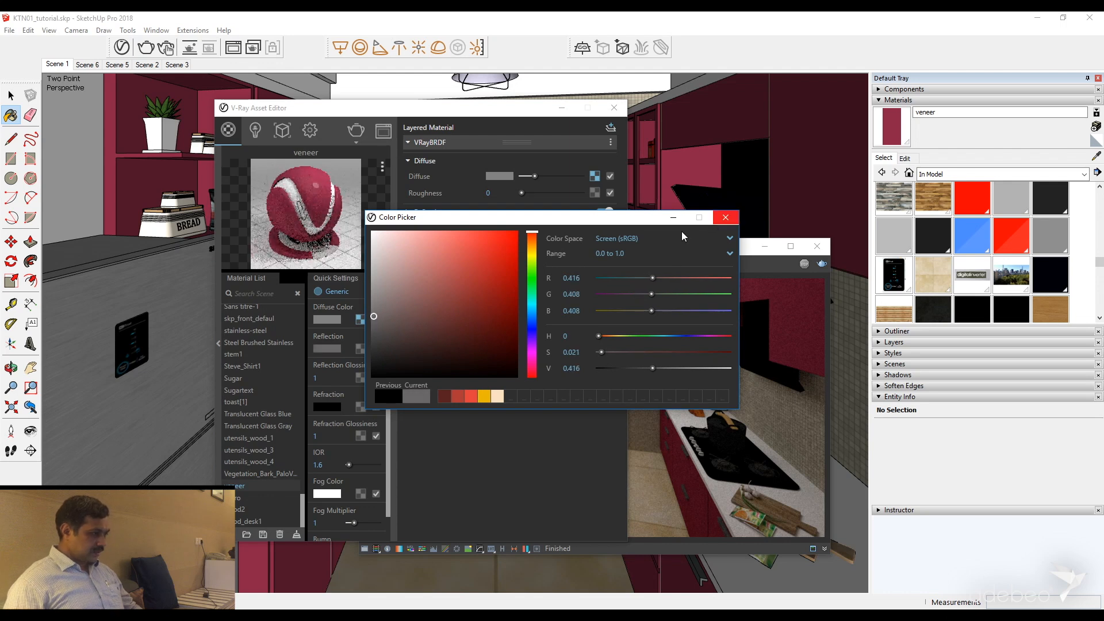
{"action": "left_click", "coordinate": [726, 218]}
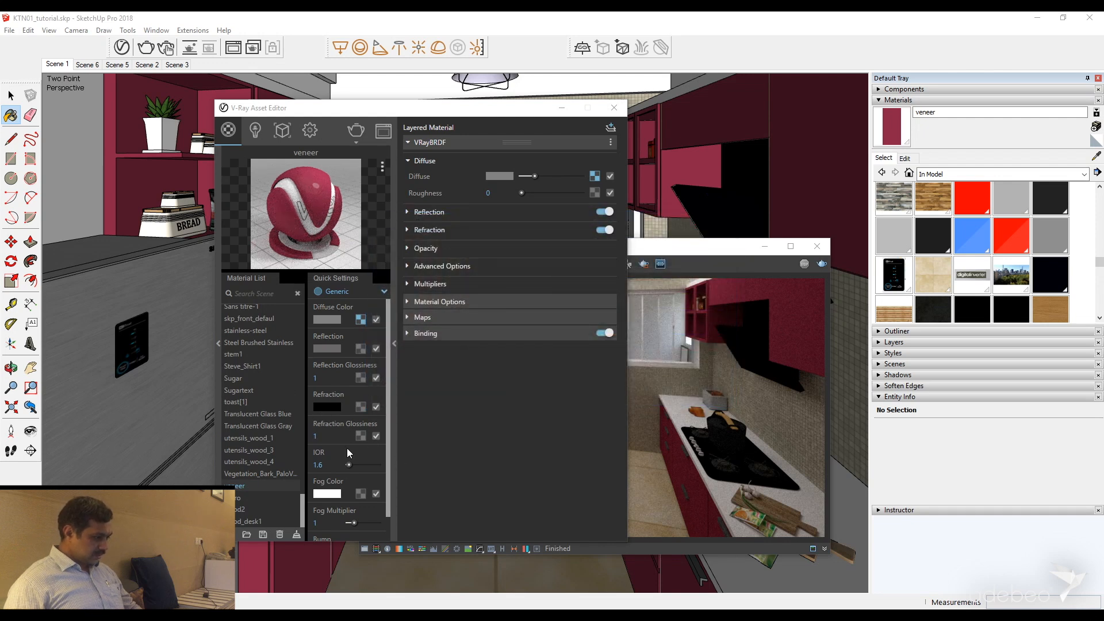
- Set the veneer material's reflection glossiness to 0.80
{"action": "double_click", "coordinate": [326, 377]}
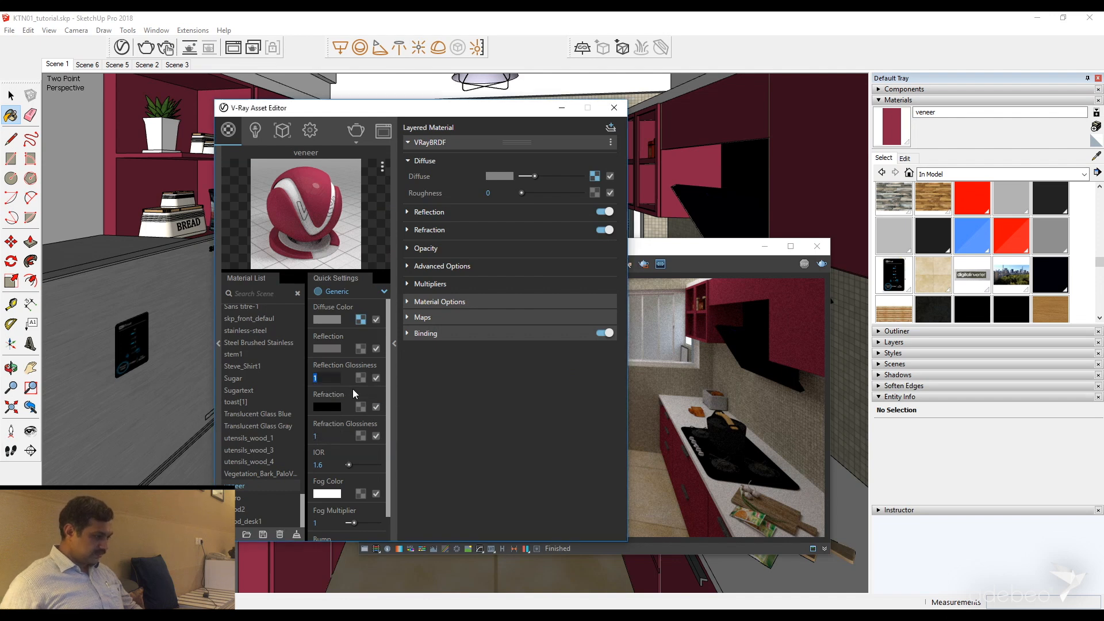
{"action": "type", "text": "0."}
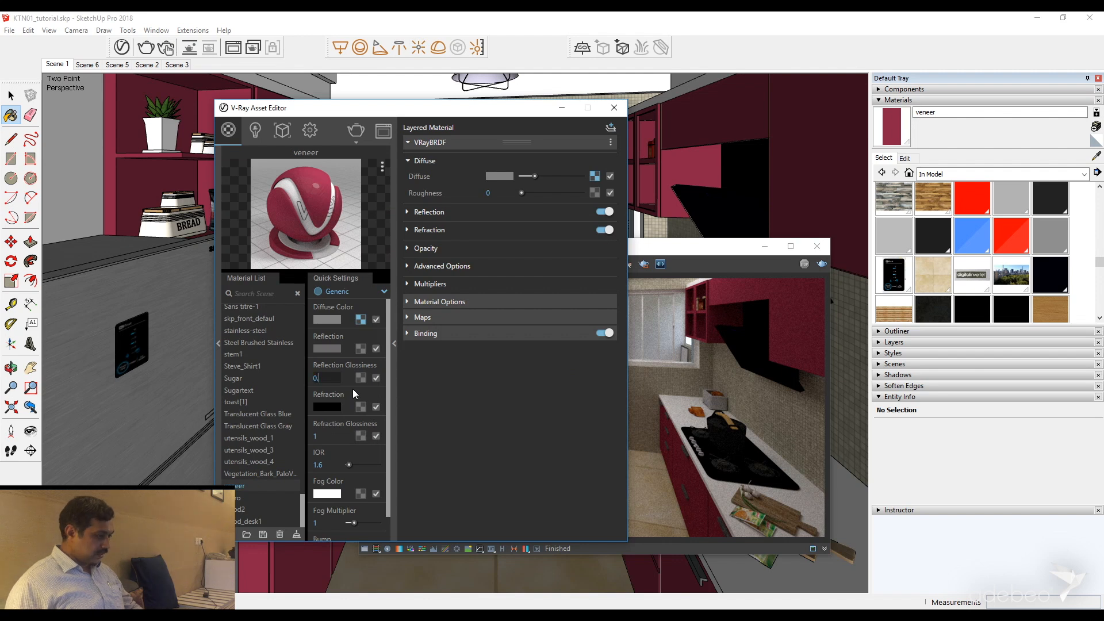
{"action": "type", "text": "80"}
{"action": "key", "text": "Return"}
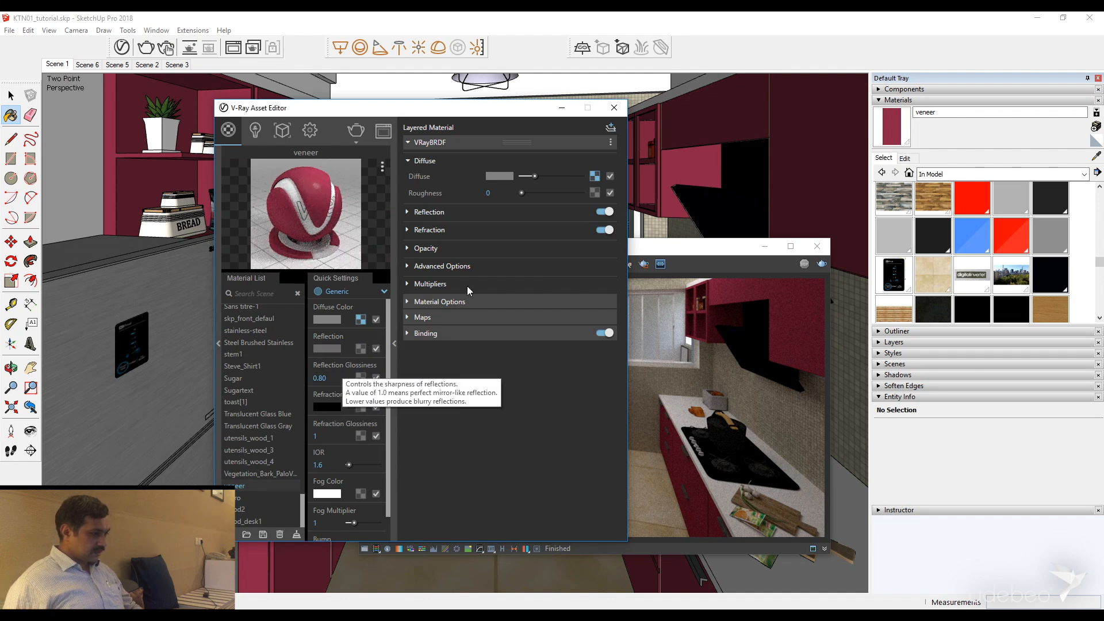
- Enable region rendering in the frame buffer and draw a tall region over the red wall cabinets and the counter with the coffee maker
{"action": "left_click_drag", "start_coordinate": [477, 114], "coordinate": [268, 127]}
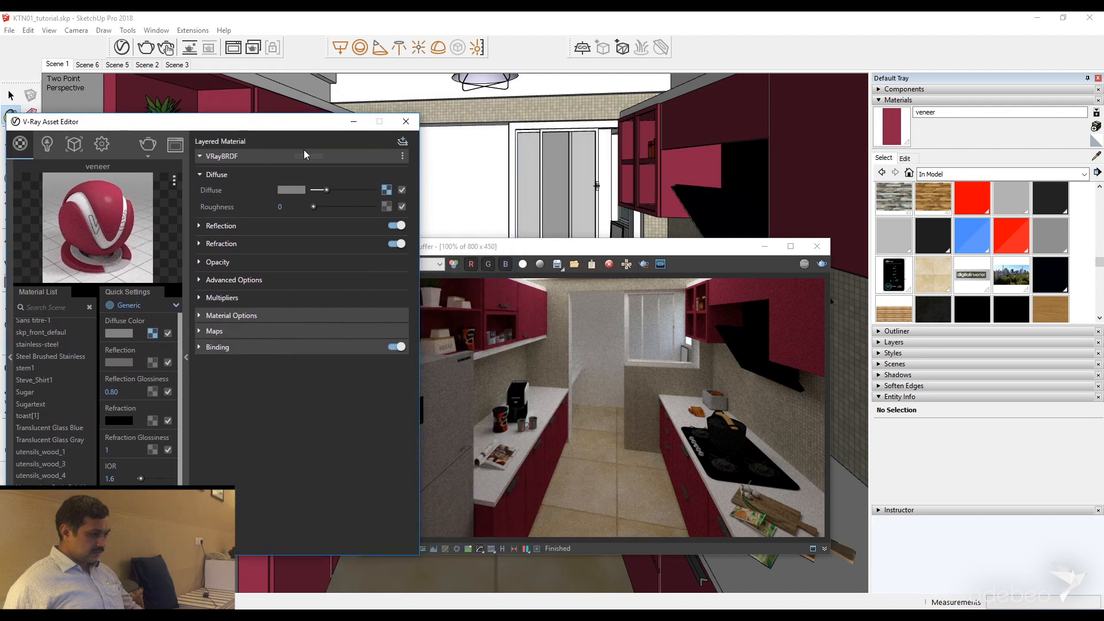
{"action": "left_click", "coordinate": [597, 246]}
{"action": "left_click_drag", "start_coordinate": [598, 246], "coordinate": [639, 168]}
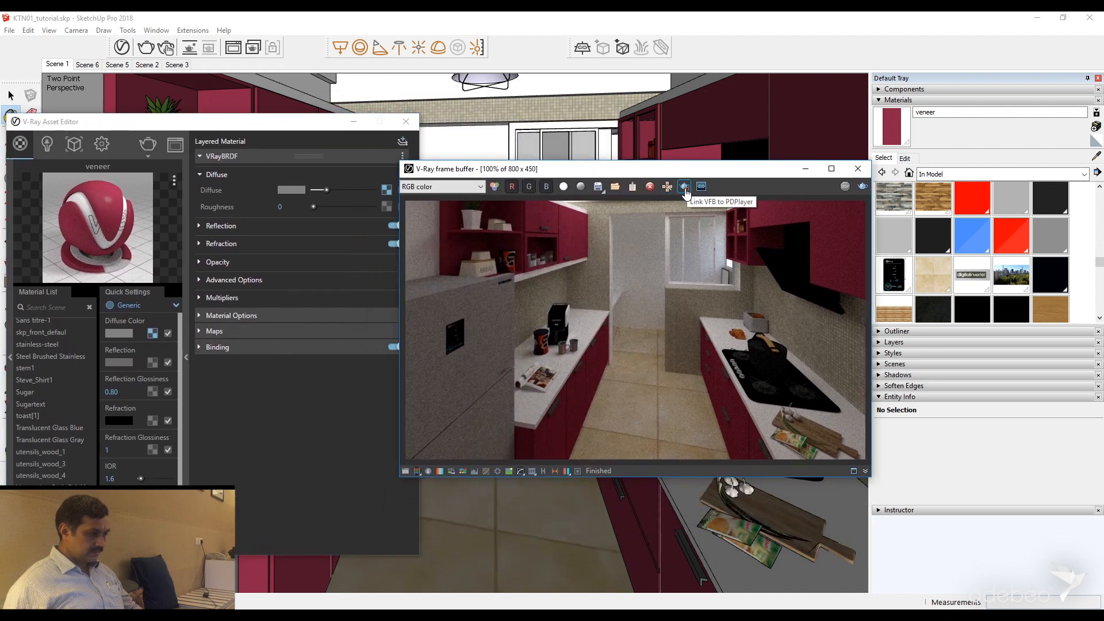
{"action": "left_click", "coordinate": [685, 187]}
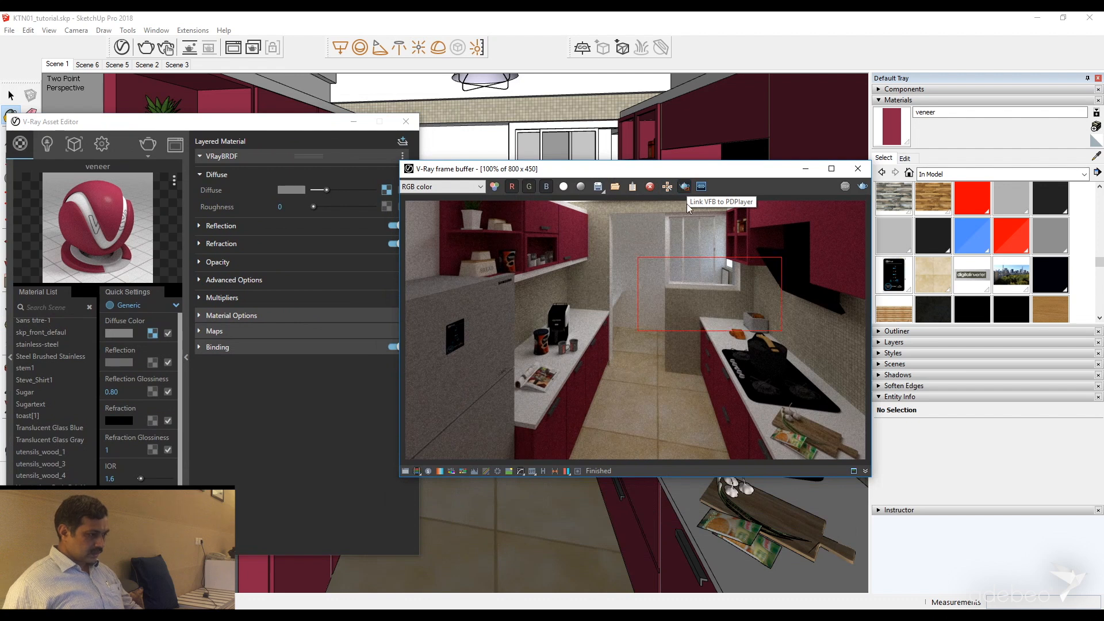
{"action": "left_click_drag", "start_coordinate": [534, 211], "coordinate": [656, 403]}
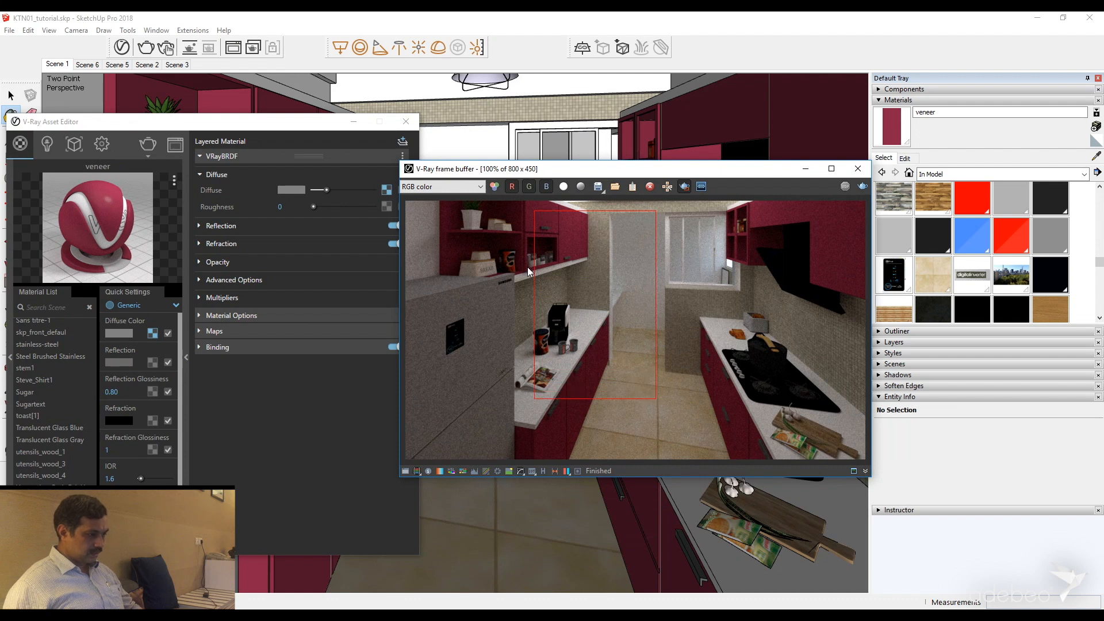
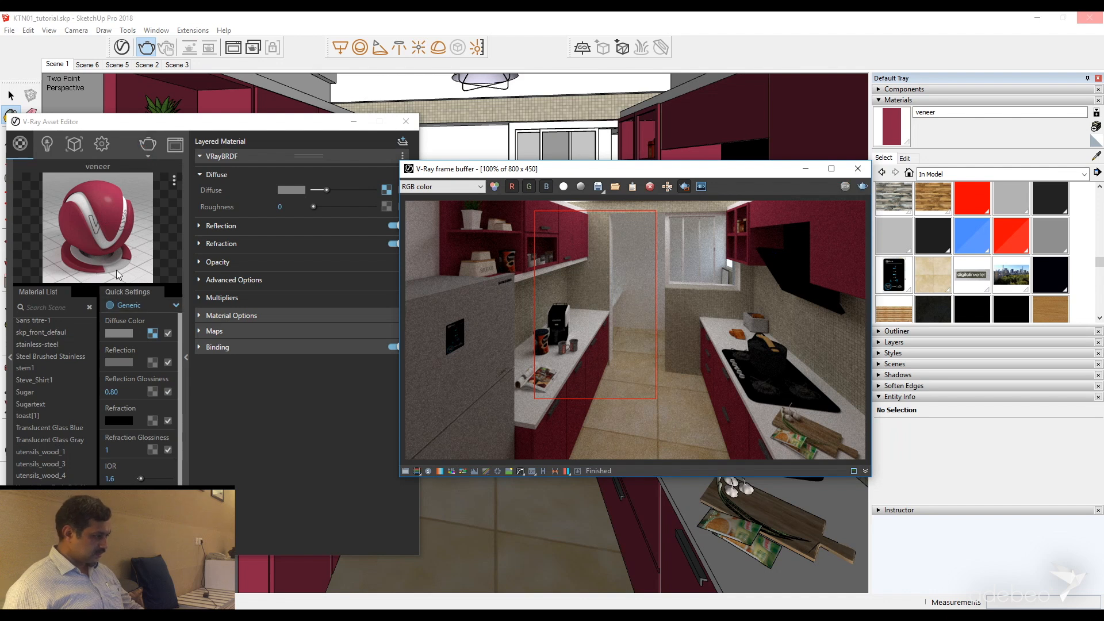
- Lighten the veneer material's reflection colour to a brighter grey
{"action": "left_click", "coordinate": [122, 361]}
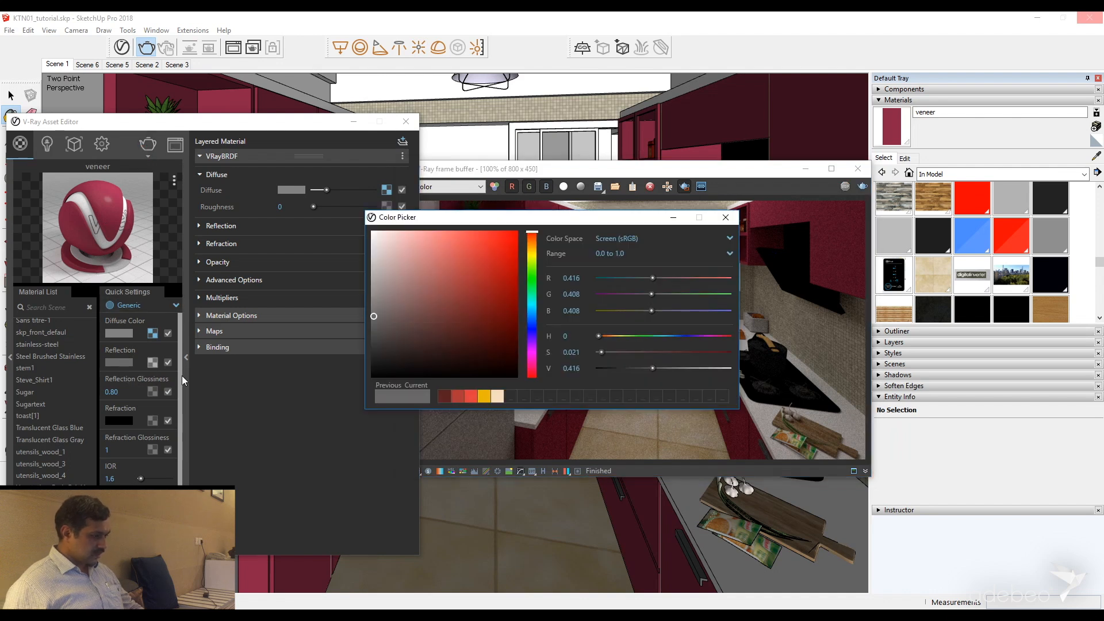
{"action": "left_click_drag", "start_coordinate": [375, 315], "coordinate": [372, 283]}
{"action": "left_click", "coordinate": [726, 217]}
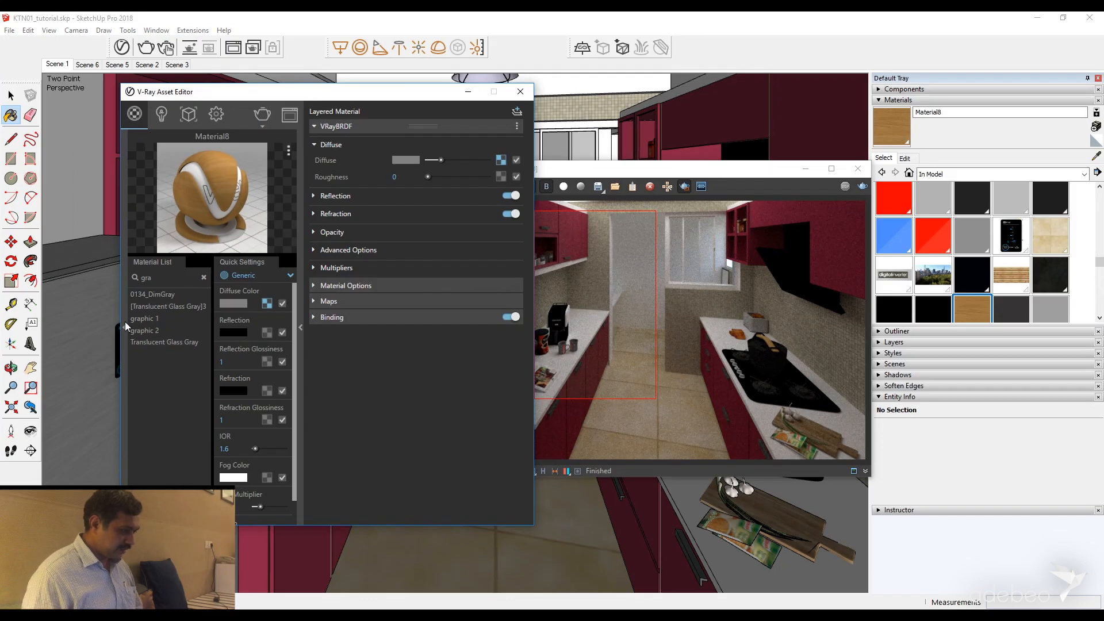
- Add the grey speckled granite Granite_I_80cm from the V-Ray material library's Stone category to the scene
{"action": "left_click_drag", "start_coordinate": [423, 100], "coordinate": [708, 103]}
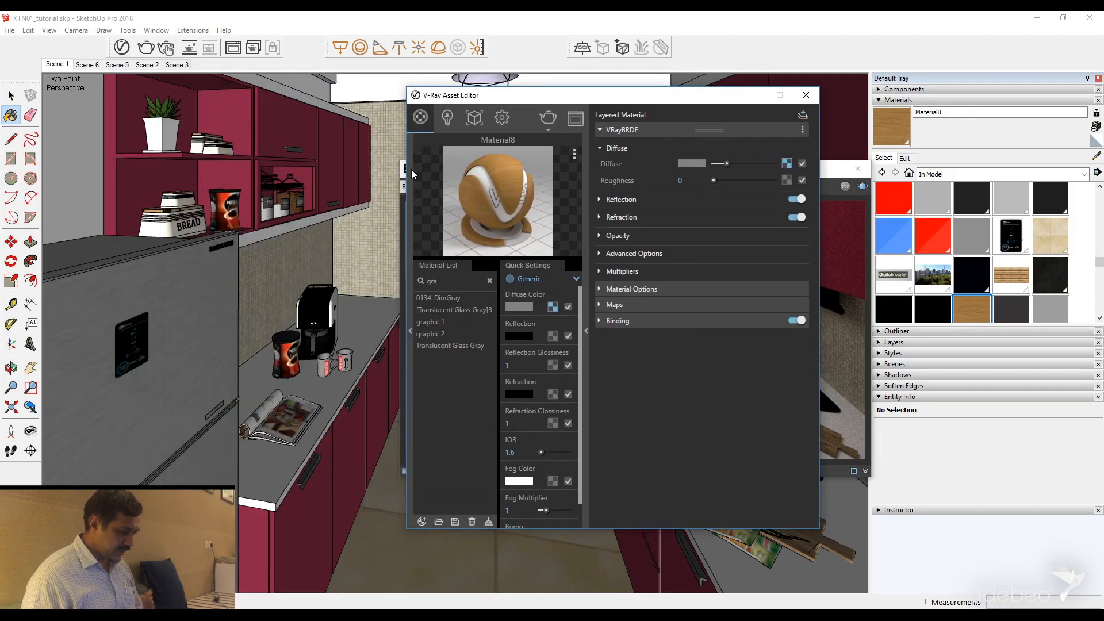
{"action": "left_click", "coordinate": [409, 333]}
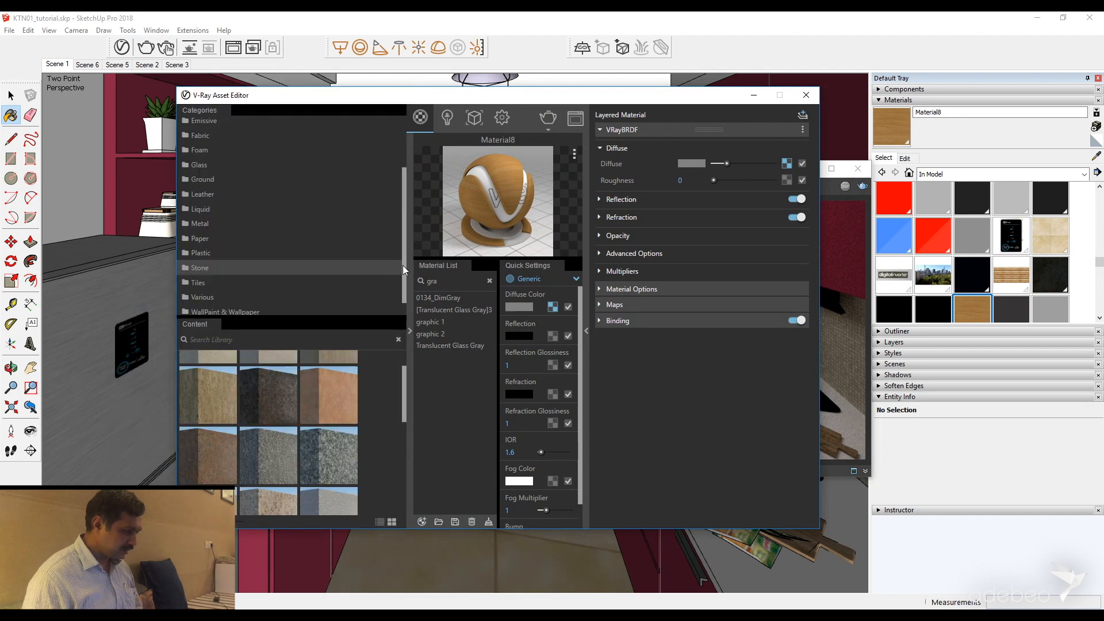
{"action": "left_click_drag", "start_coordinate": [405, 269], "coordinate": [405, 213]}
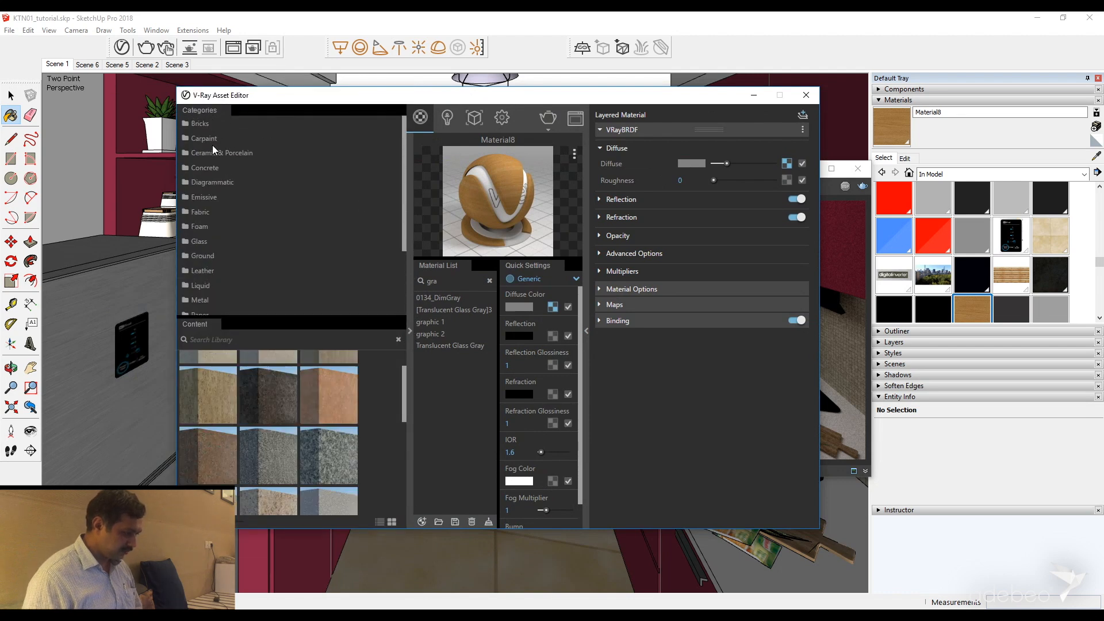
{"action": "left_click_drag", "start_coordinate": [480, 102], "coordinate": [601, 98]}
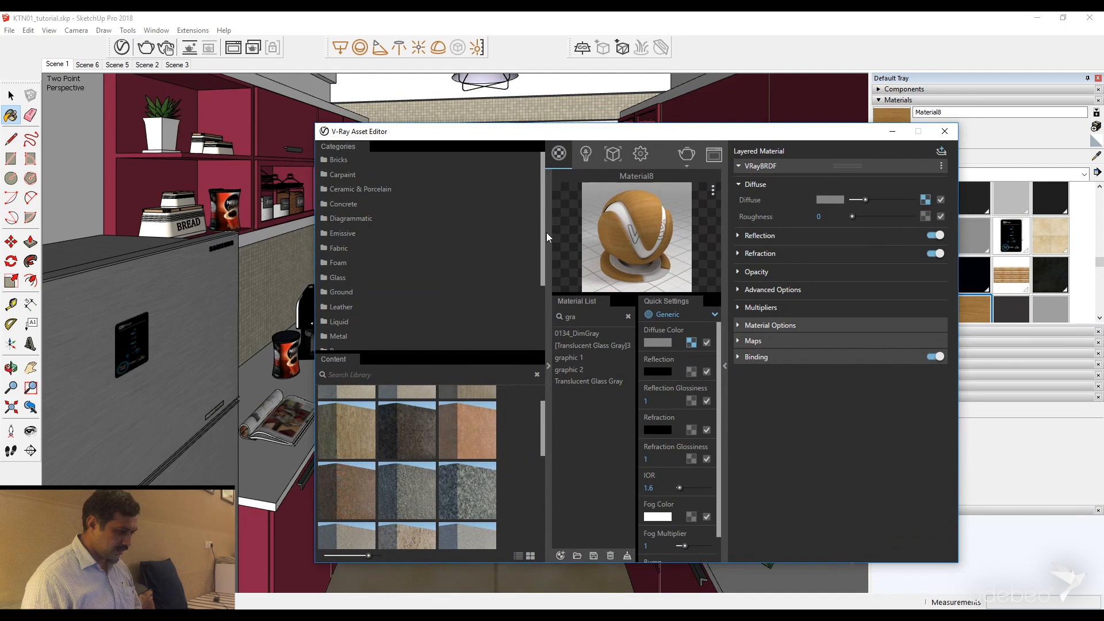
{"action": "left_click_drag", "start_coordinate": [543, 235], "coordinate": [542, 300]}
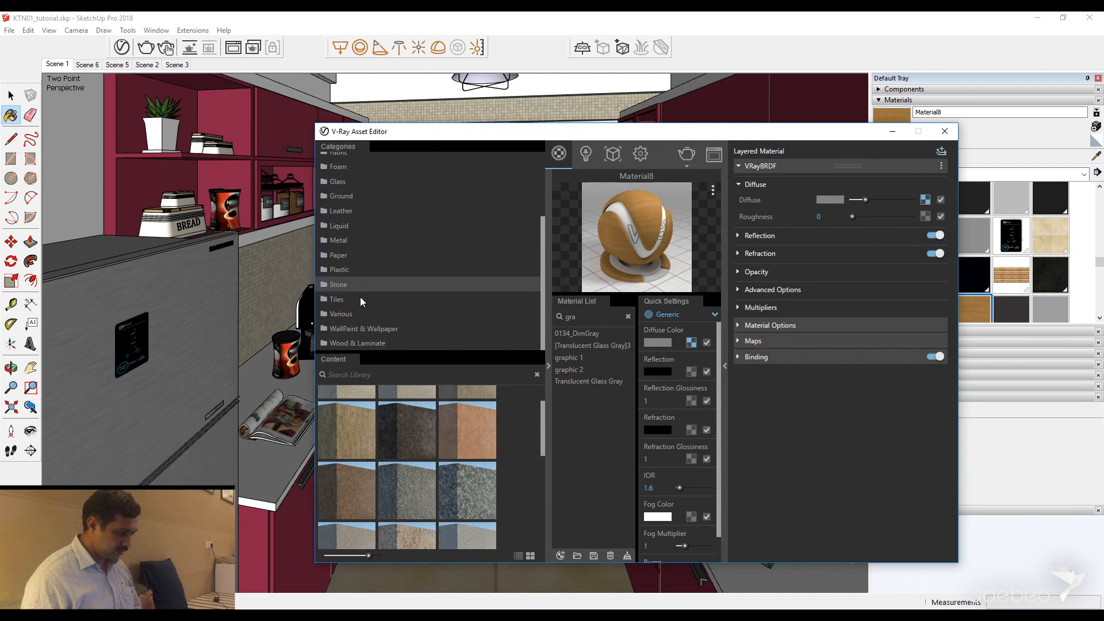
{"action": "scroll", "coordinate": [536, 499], "scroll_direction": "up", "scroll_amount": 1}
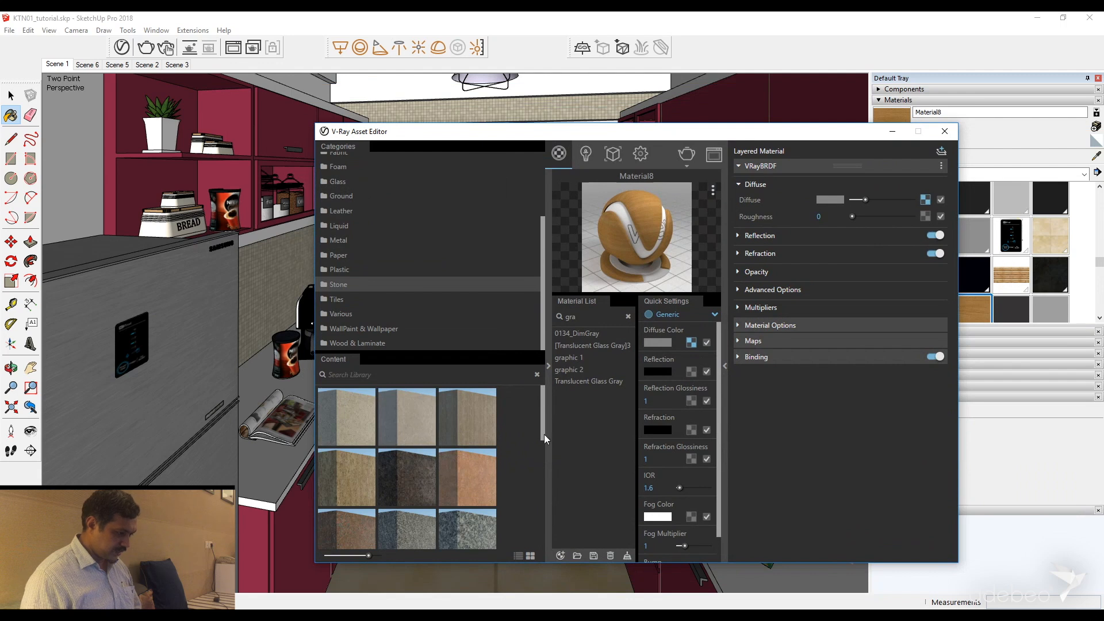
{"action": "left_click_drag", "start_coordinate": [540, 435], "coordinate": [542, 489]}
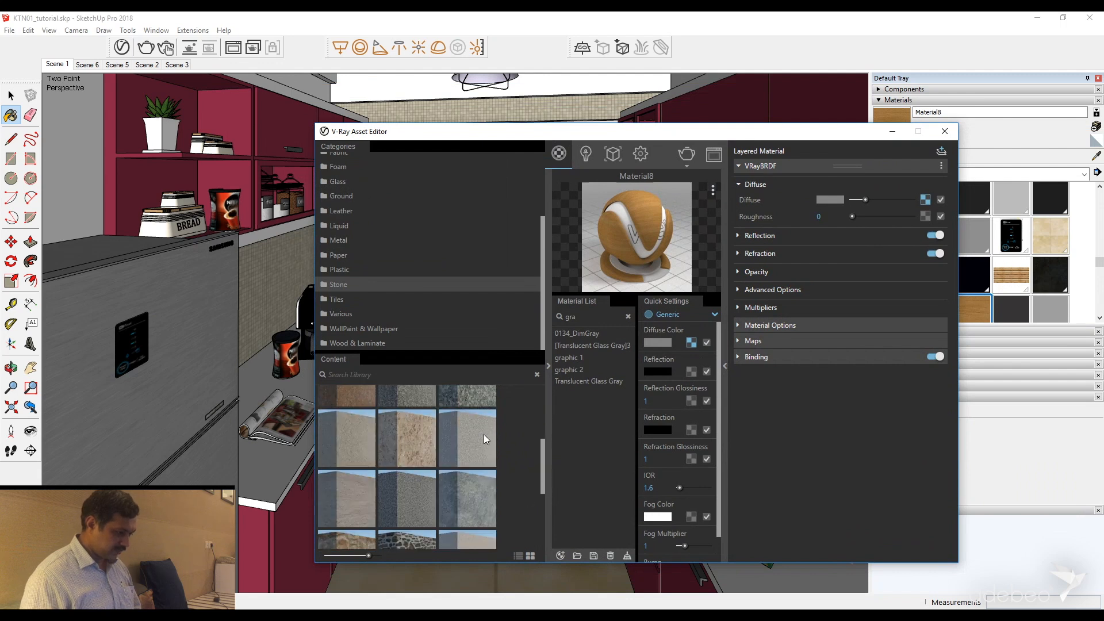
{"action": "left_click_drag", "start_coordinate": [542, 444], "coordinate": [542, 404]}
{"action": "right_click", "coordinate": [467, 495]}
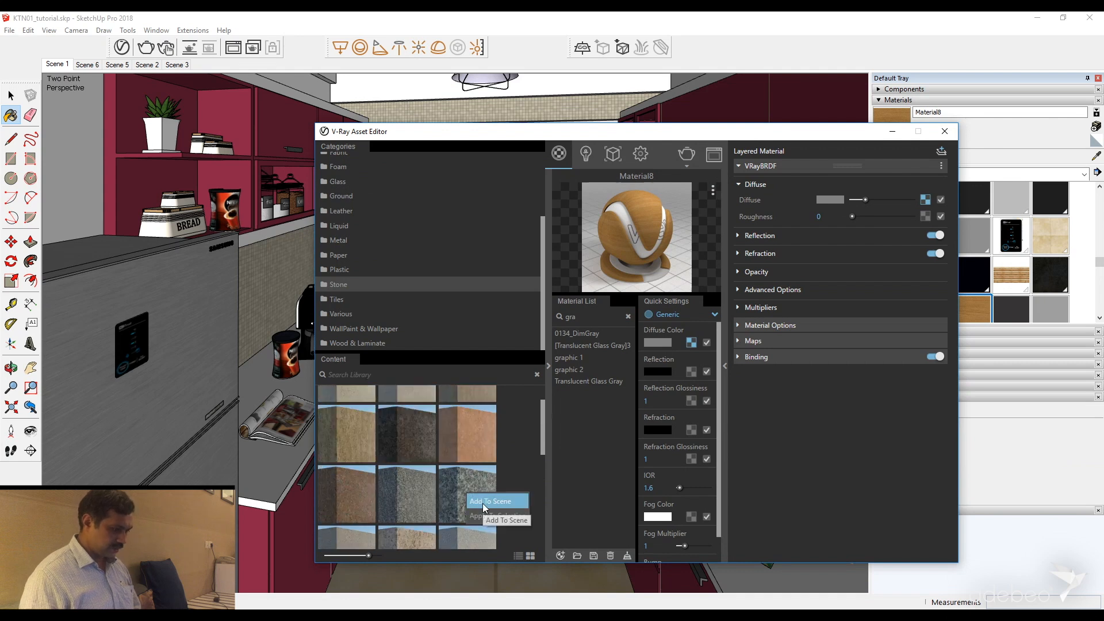
{"action": "left_click", "coordinate": [483, 505]}
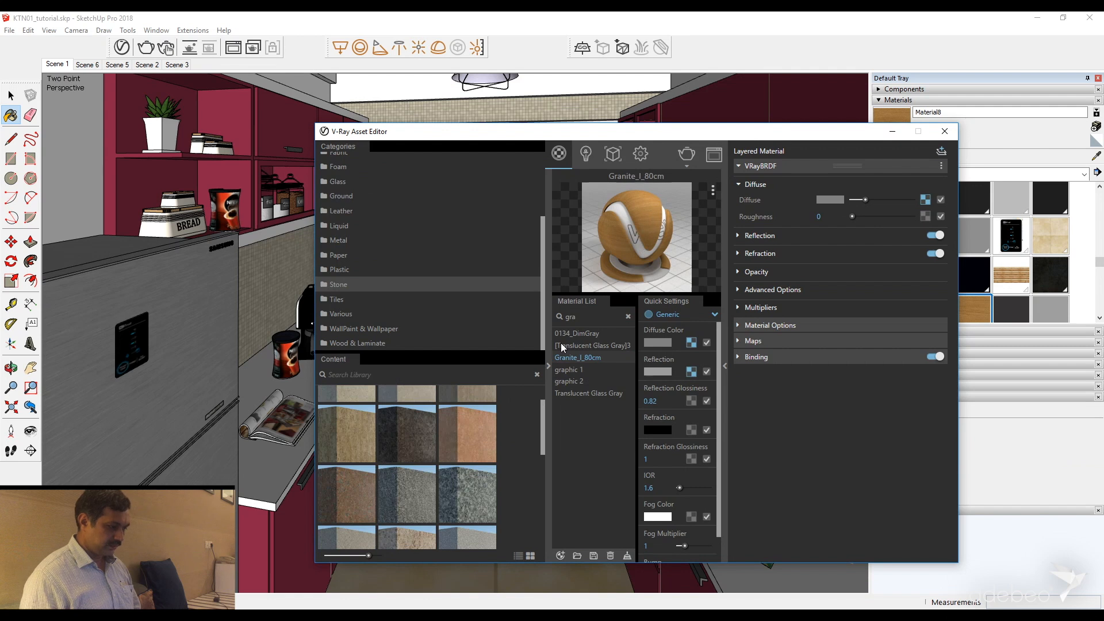
- Sample the white countertop material and replace it throughout the model with Granite_I_80cm
{"action": "left_click_drag", "start_coordinate": [633, 134], "coordinate": [488, 122]}
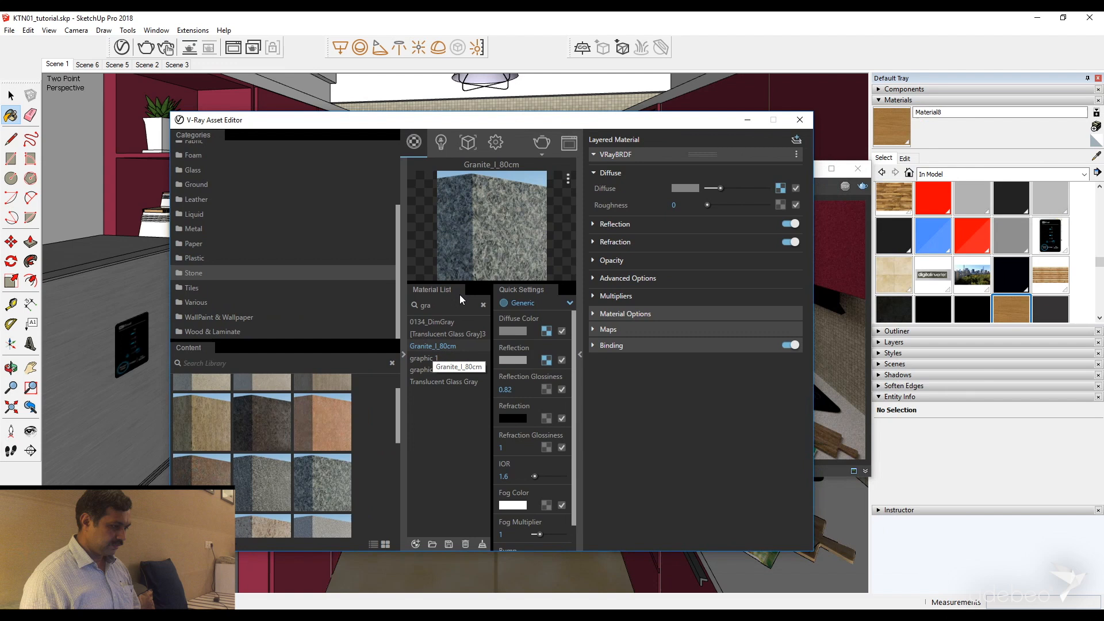
{"action": "left_click_drag", "start_coordinate": [542, 119], "coordinate": [703, 88]}
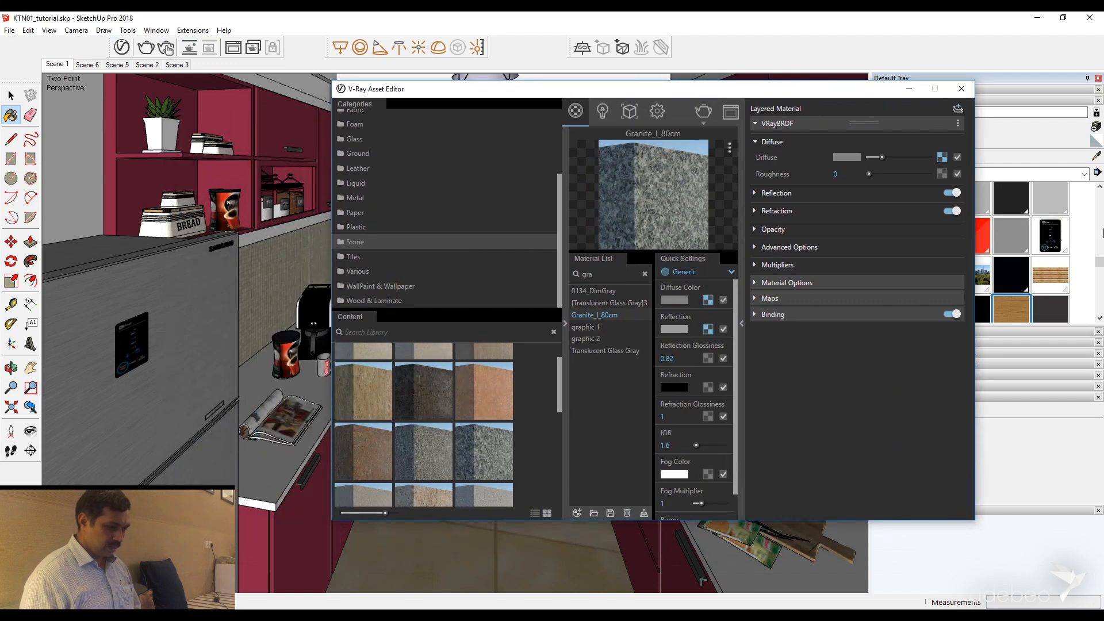
{"action": "left_click", "coordinate": [1096, 158]}
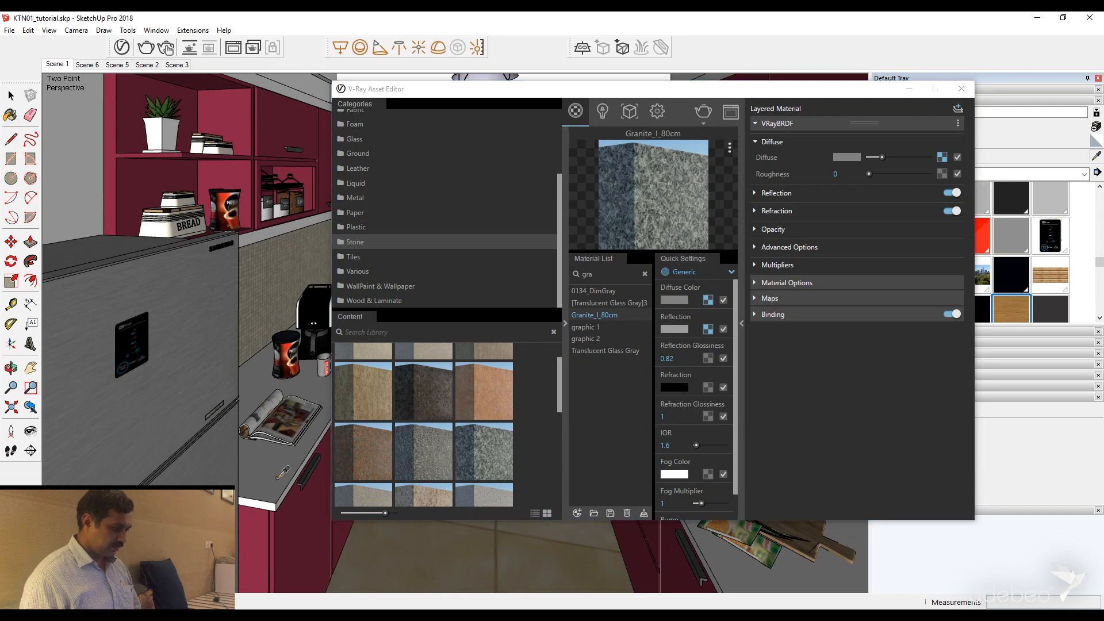
{"action": "left_click", "coordinate": [278, 478]}
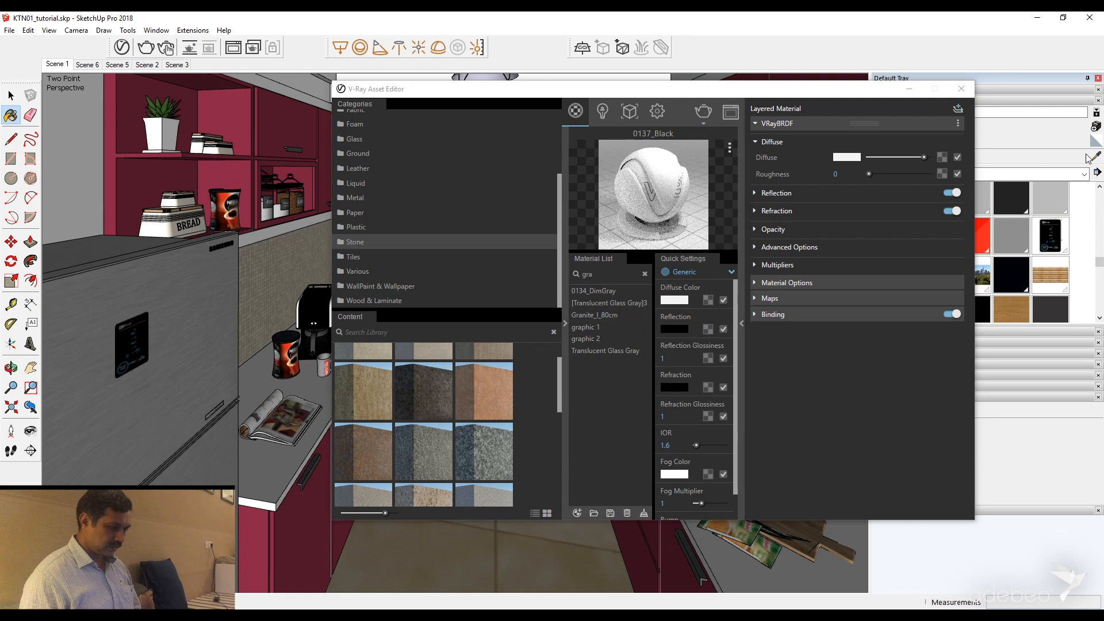
{"action": "left_click", "coordinate": [595, 314]}
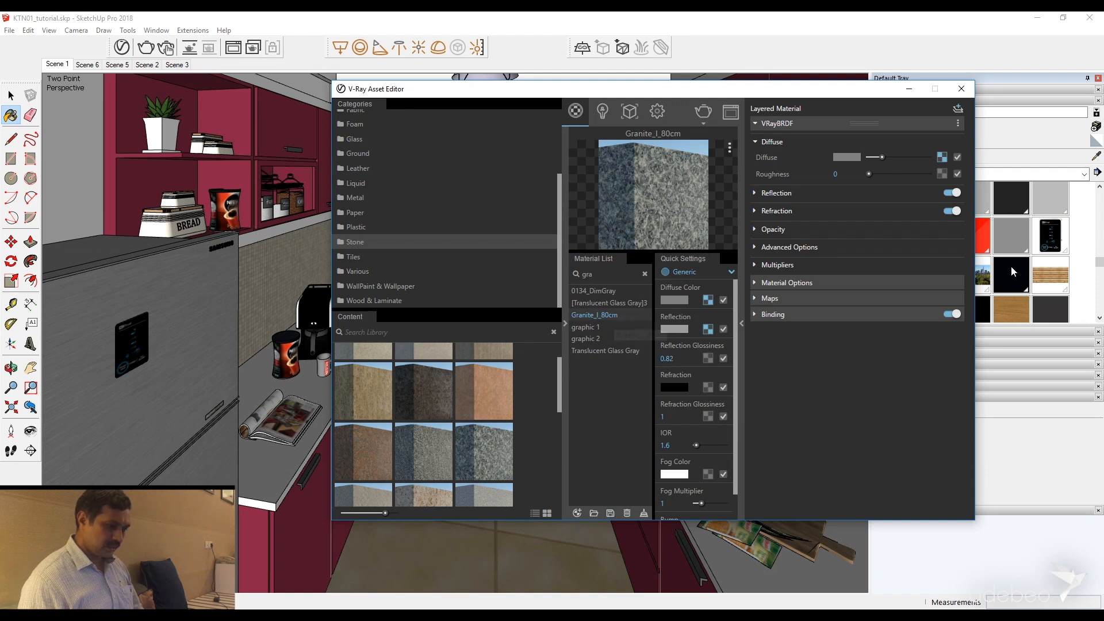
{"action": "right_click", "coordinate": [671, 222]}
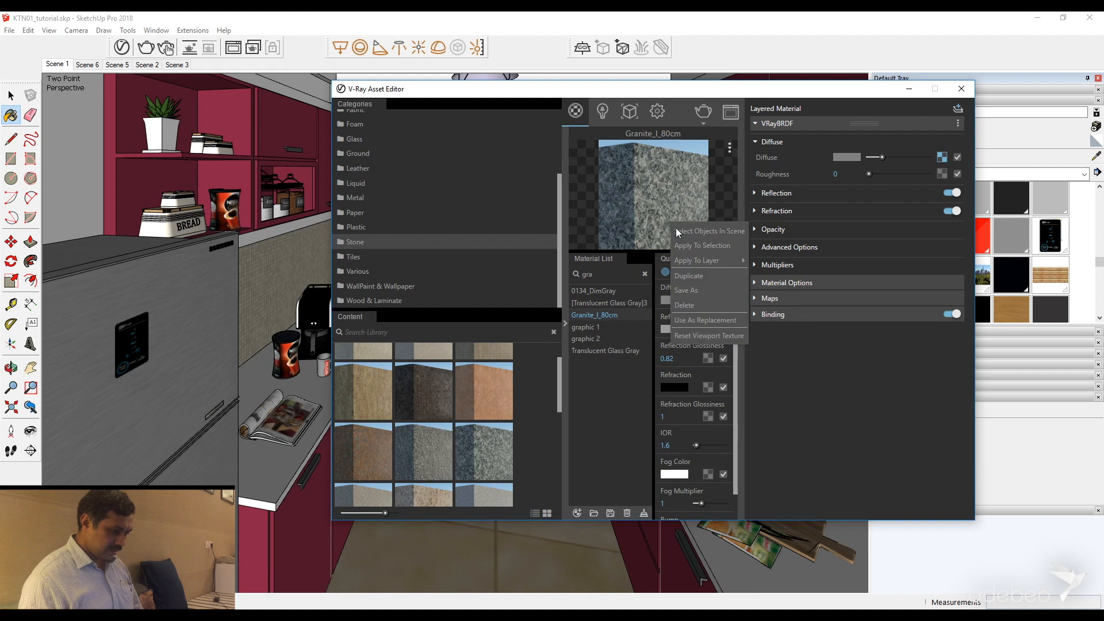
{"action": "left_click", "coordinate": [702, 319]}
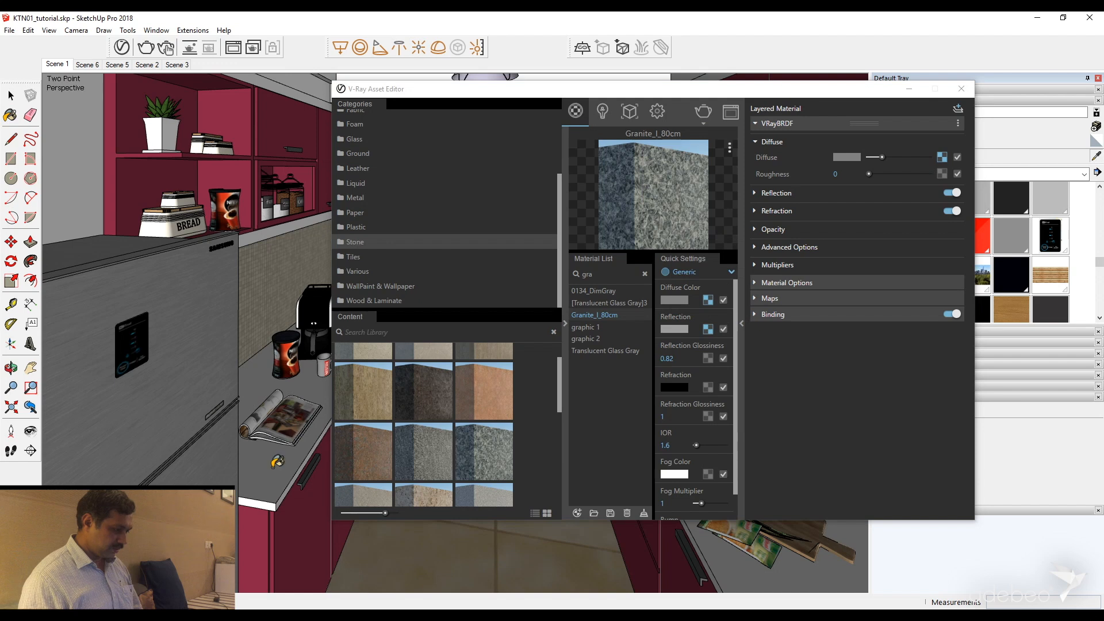
{"action": "left_click", "coordinate": [275, 468]}
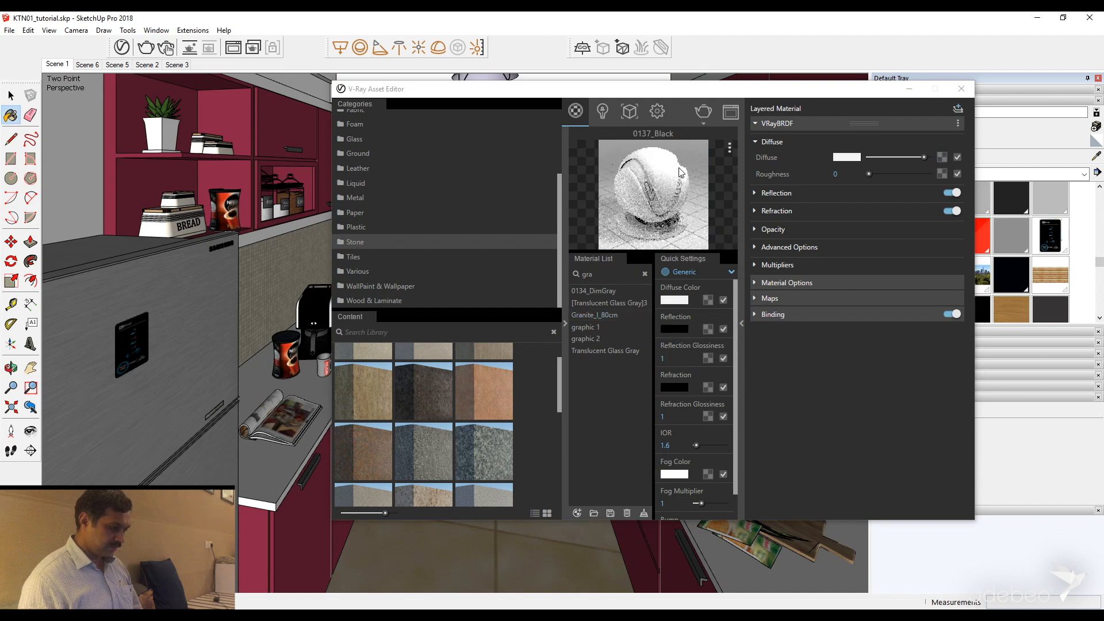
{"action": "right_click", "coordinate": [668, 180]}
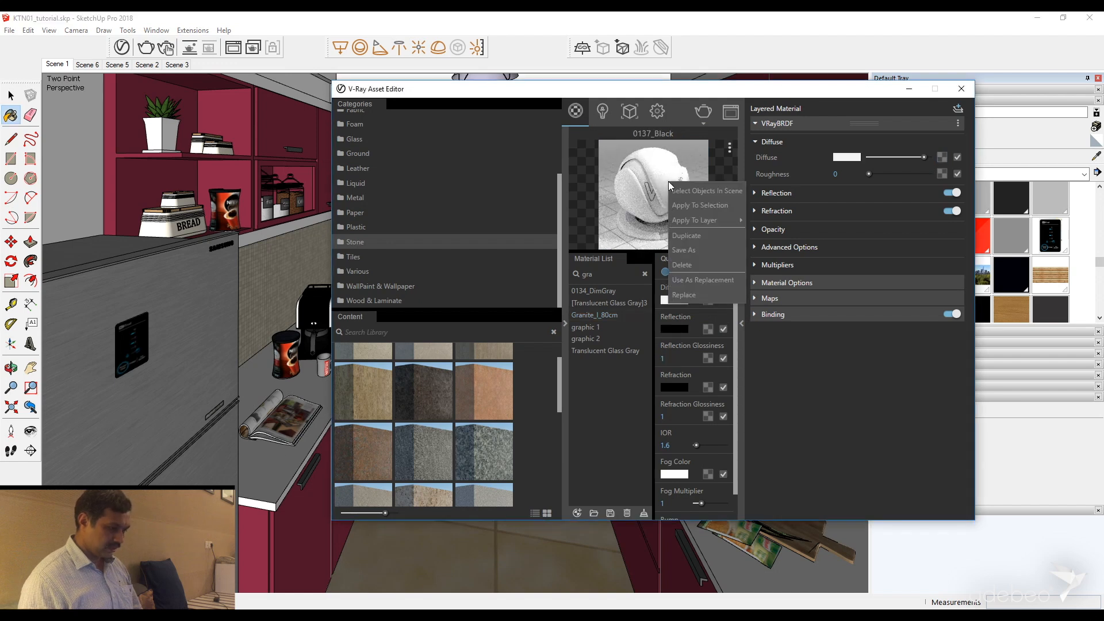
{"action": "left_click", "coordinate": [685, 295]}
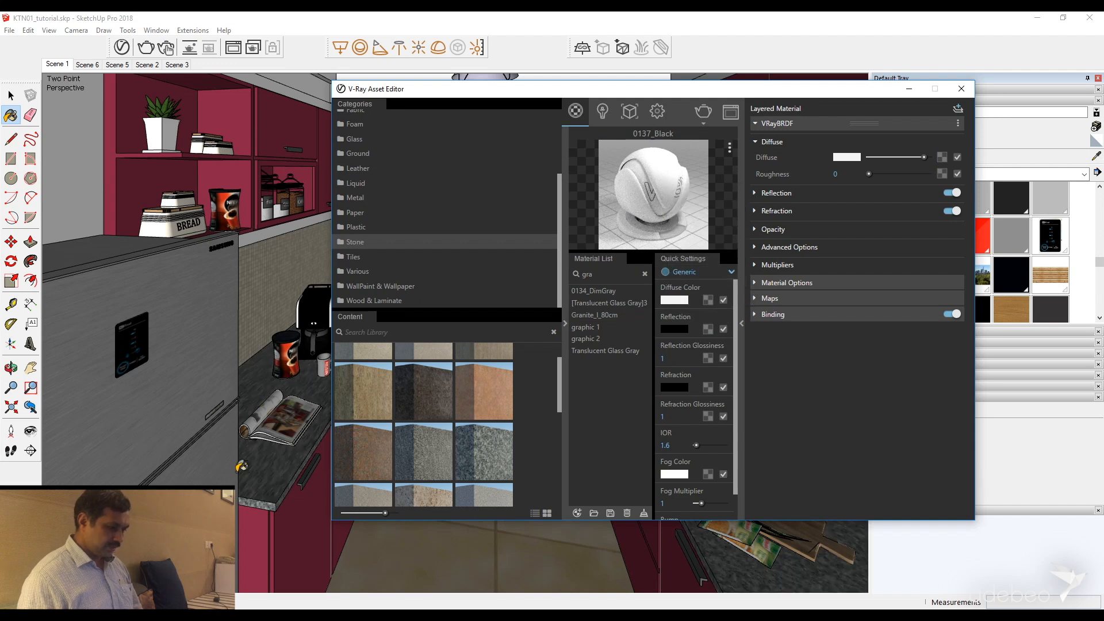
- Sample the granite on the countertop and set its texture size to 80 cm
{"action": "mouse_move", "coordinate": [249, 451]}
{"action": "middle_mouse_down"}
{"action": "mouse_move", "coordinate": [263, 513]}
{"action": "mouse_move", "coordinate": [248, 465]}
{"action": "middle_mouse_up"}
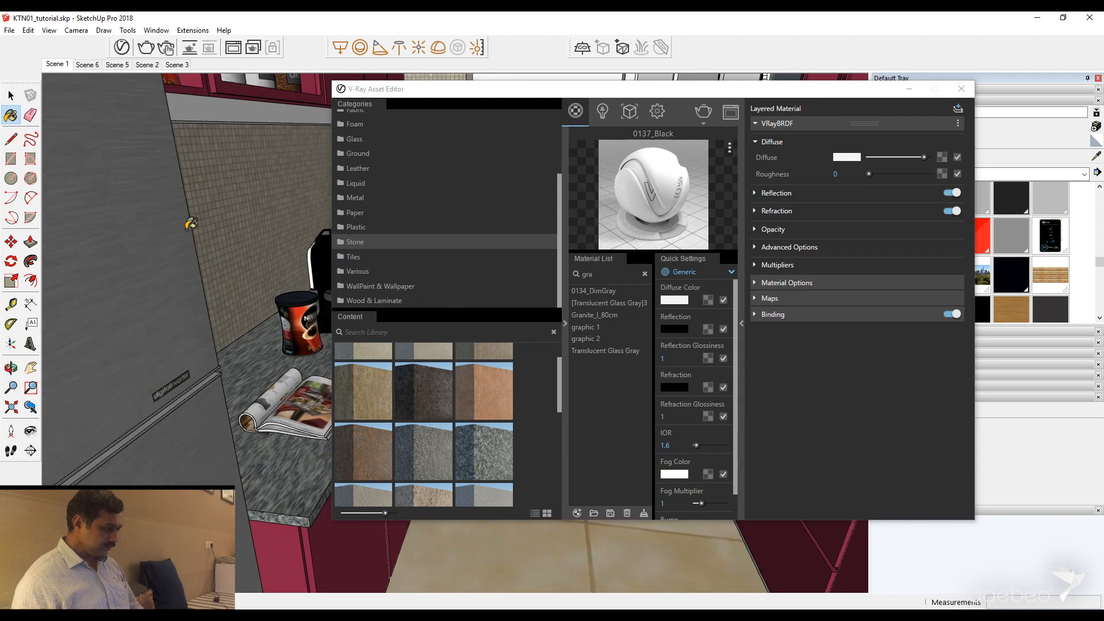
{"action": "left_click", "coordinate": [56, 64]}
{"action": "left_click_drag", "start_coordinate": [623, 88], "coordinate": [487, 83]}
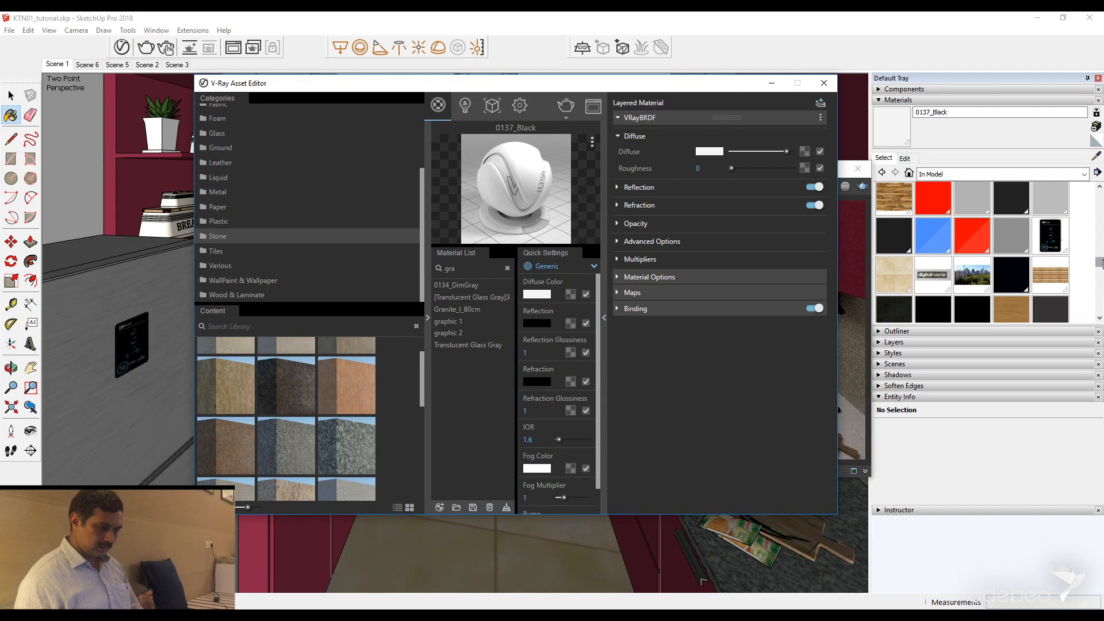
{"action": "left_click", "coordinate": [1096, 156]}
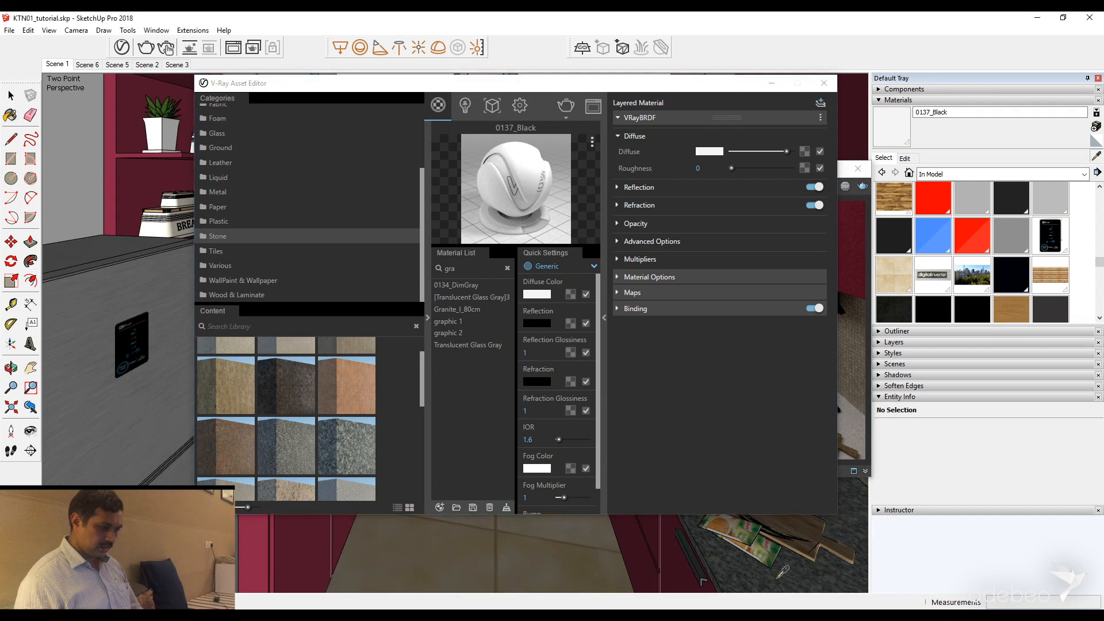
{"action": "left_click", "coordinate": [779, 576]}
{"action": "left_click", "coordinate": [904, 158]}
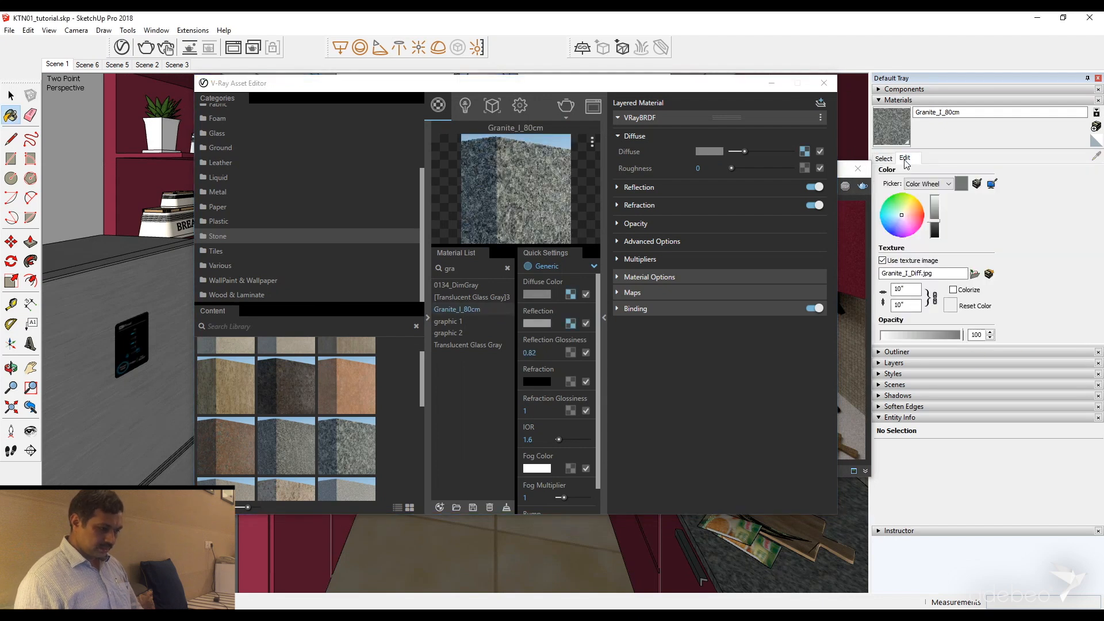
{"action": "double_click", "coordinate": [914, 289]}
{"action": "type", "text": "80"}
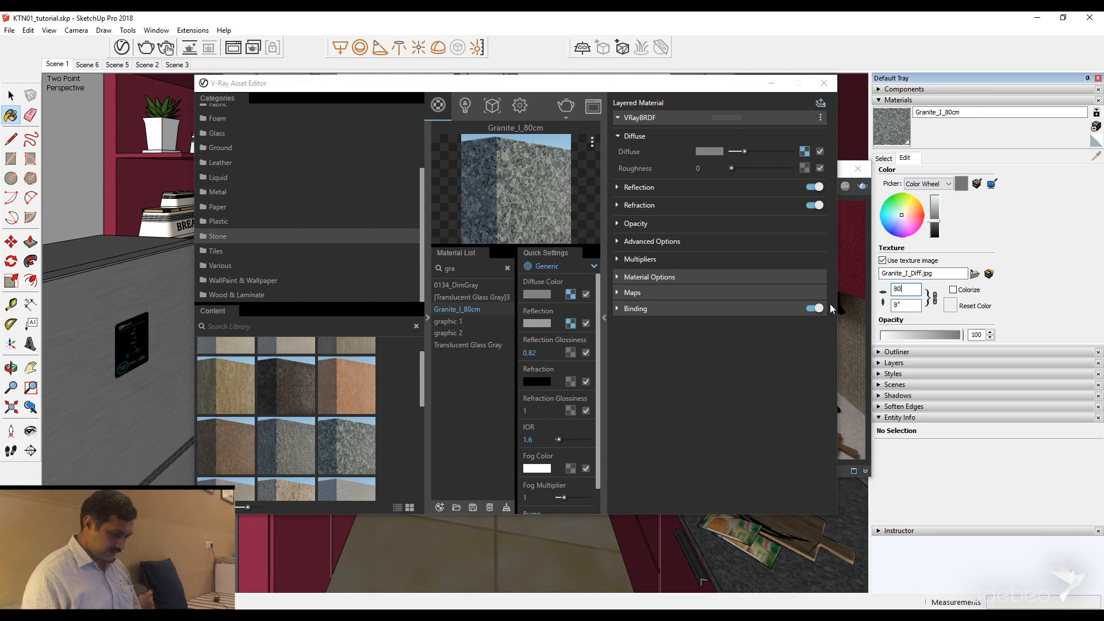
{"action": "key", "text": "Tab"}
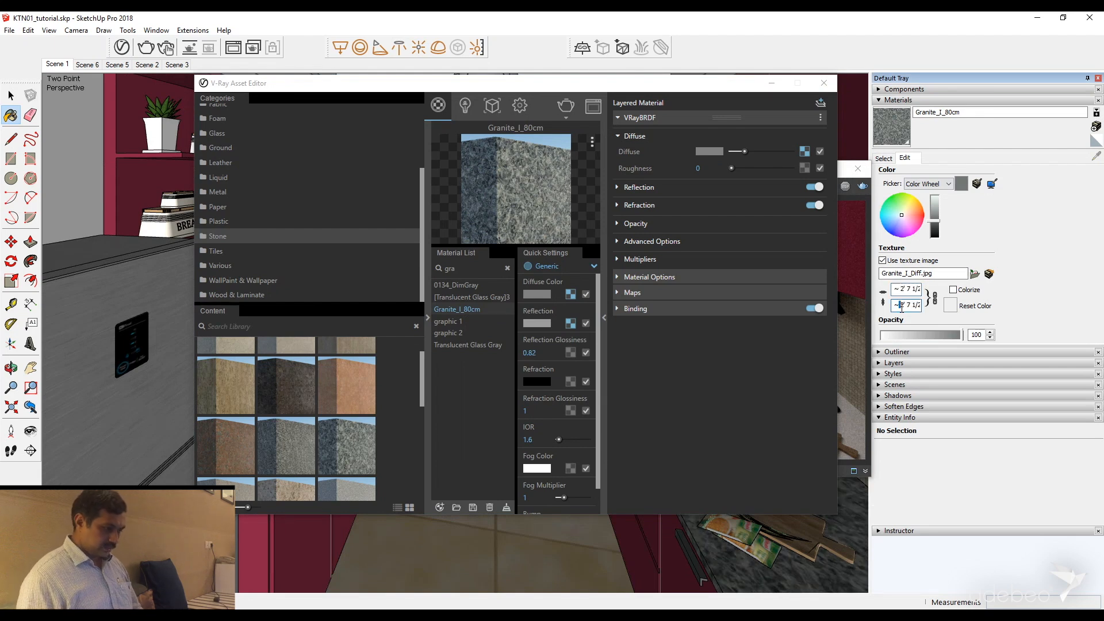
- Render the marked region in the frame buffer to test the granite countertop beside the coffee maker
{"action": "left_click_drag", "start_coordinate": [448, 84], "coordinate": [397, 90]}
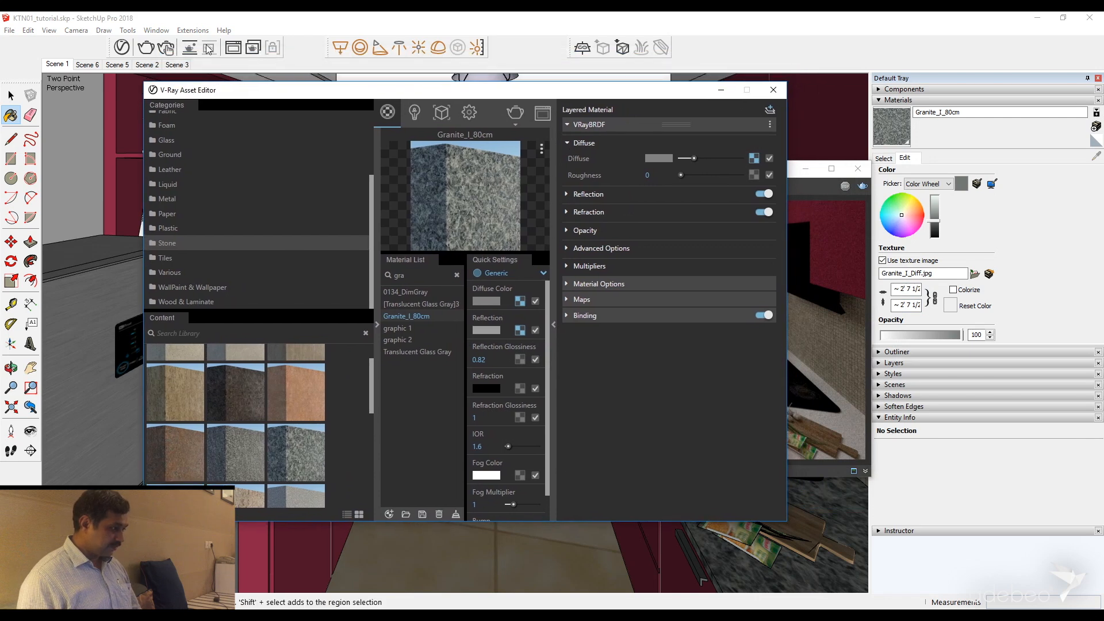
{"action": "left_click", "coordinate": [235, 48]}
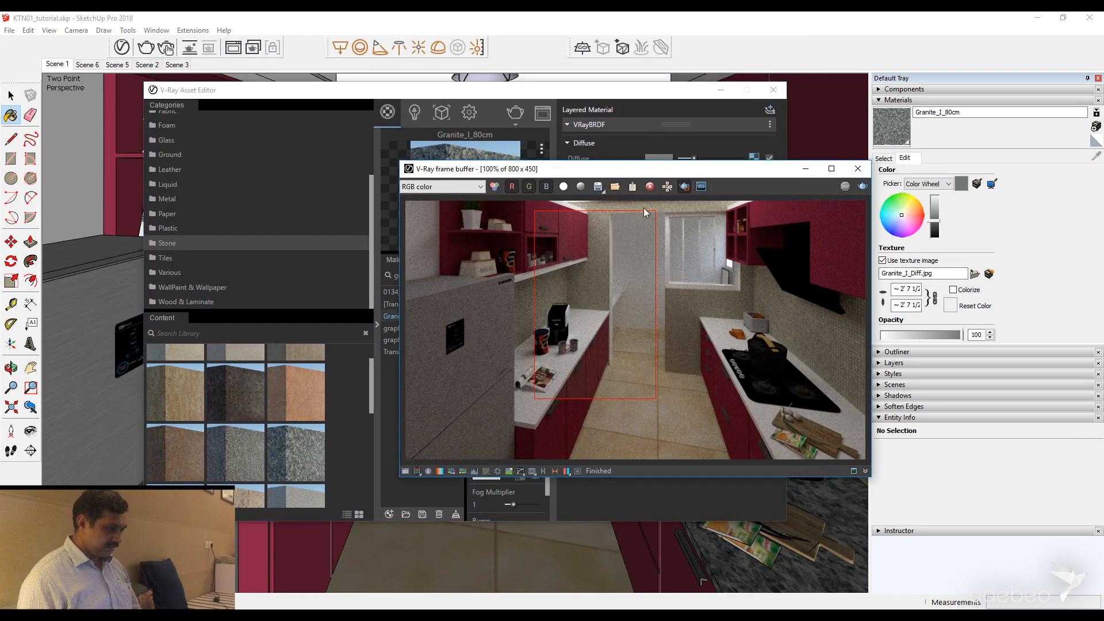
{"action": "left_click_drag", "start_coordinate": [614, 177], "coordinate": [504, 150]}
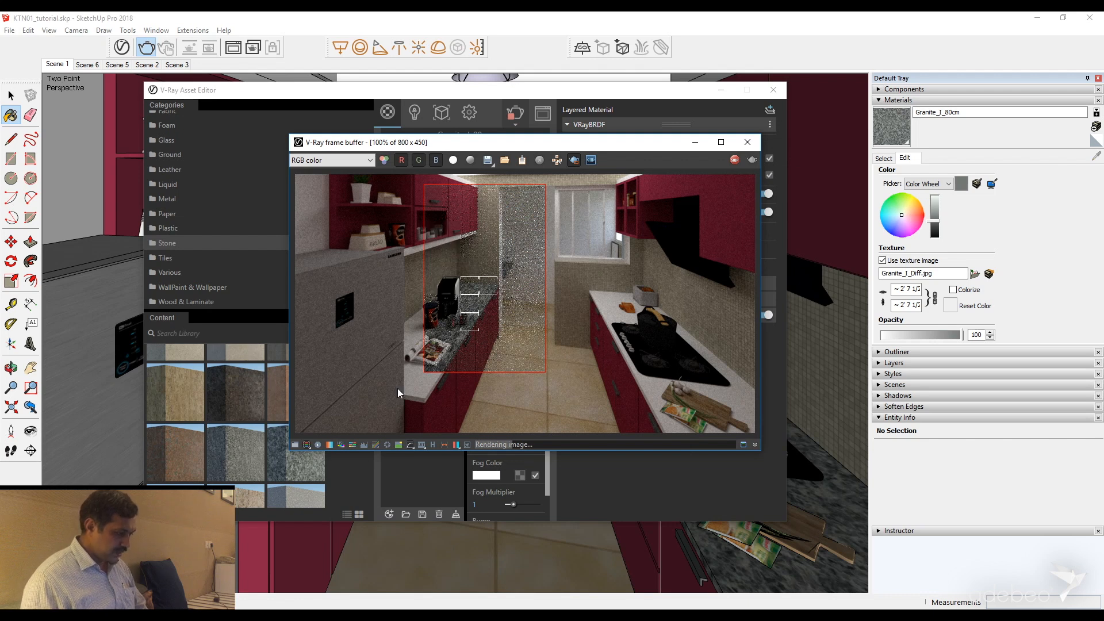
- Review the granite material's reflection, glossiness and bump settings, and minimize the Asset Editor
{"action": "left_click", "coordinate": [419, 94]}
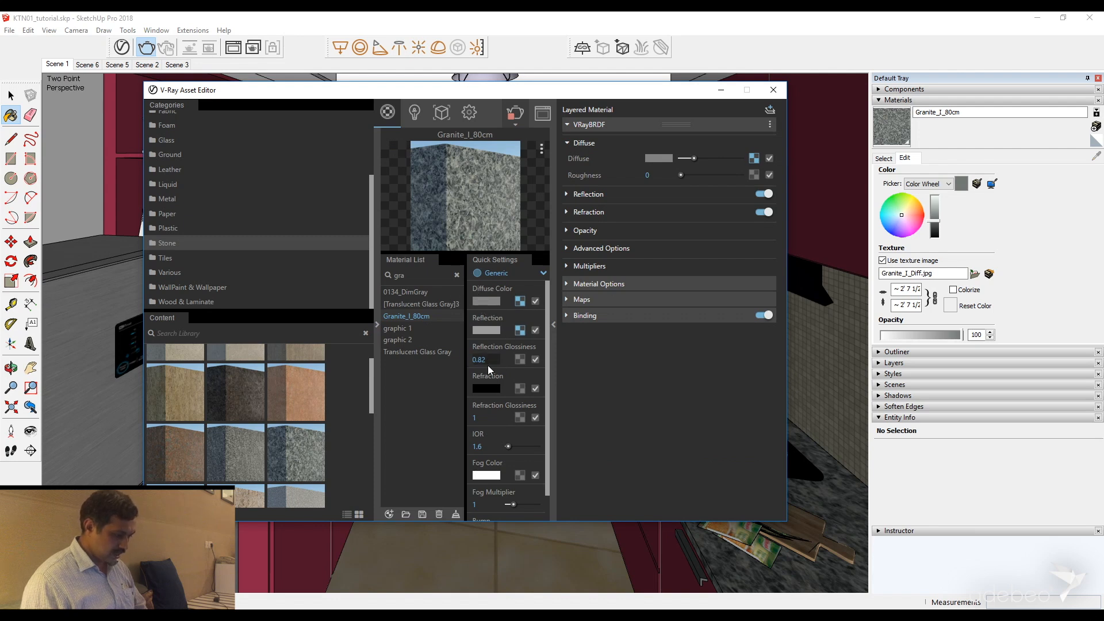
{"action": "left_click_drag", "start_coordinate": [547, 378], "coordinate": [547, 448]}
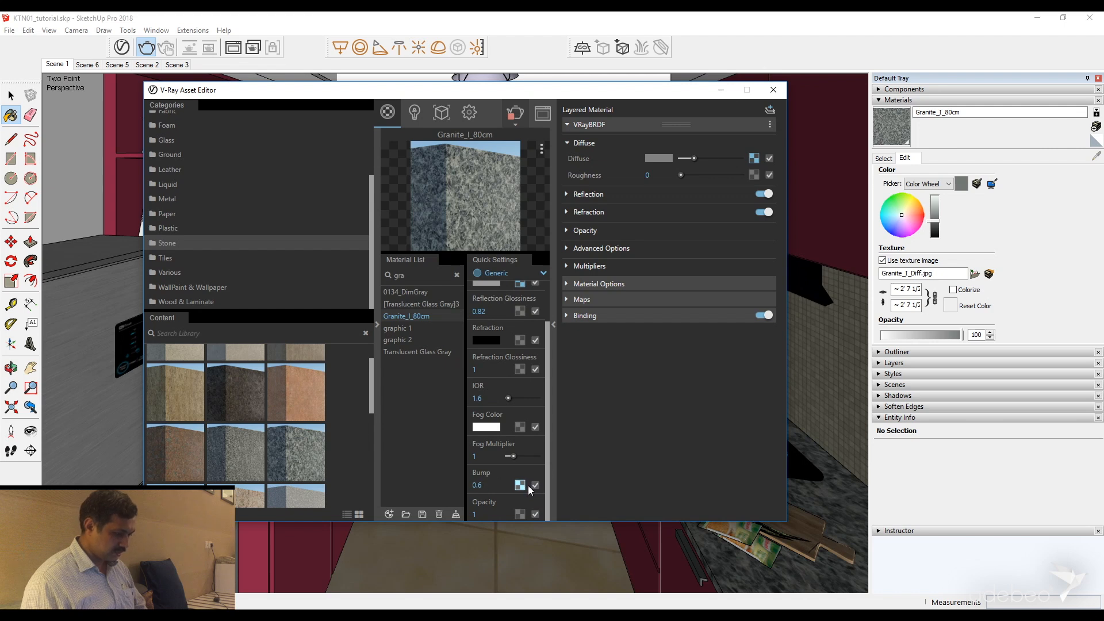
{"action": "left_click_drag", "start_coordinate": [536, 98], "coordinate": [443, 151]}
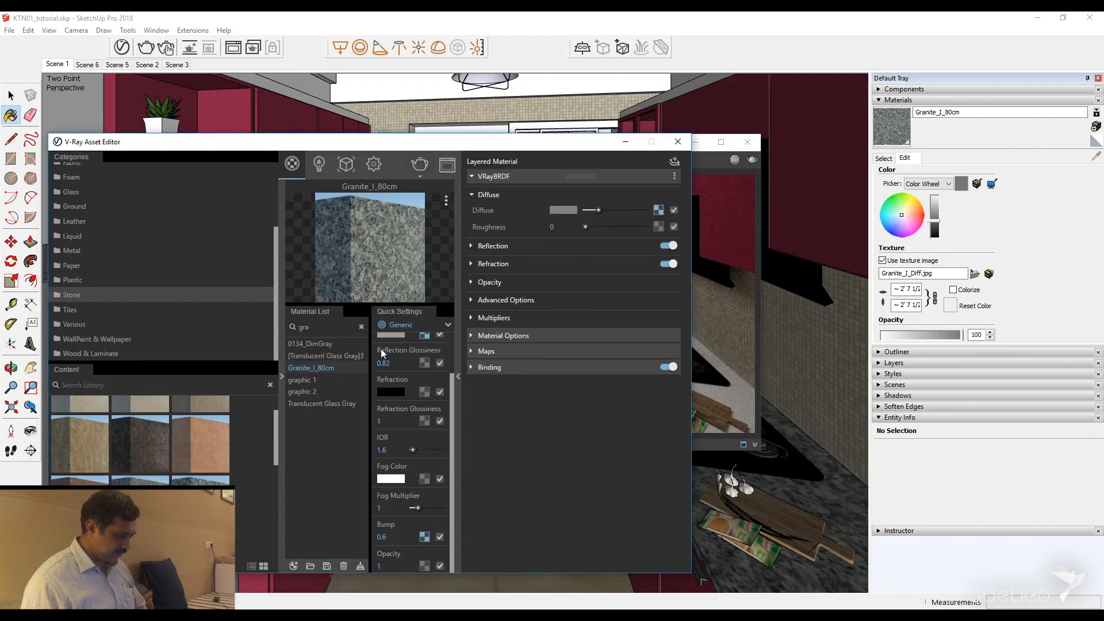
{"action": "left_click", "coordinate": [629, 142]}
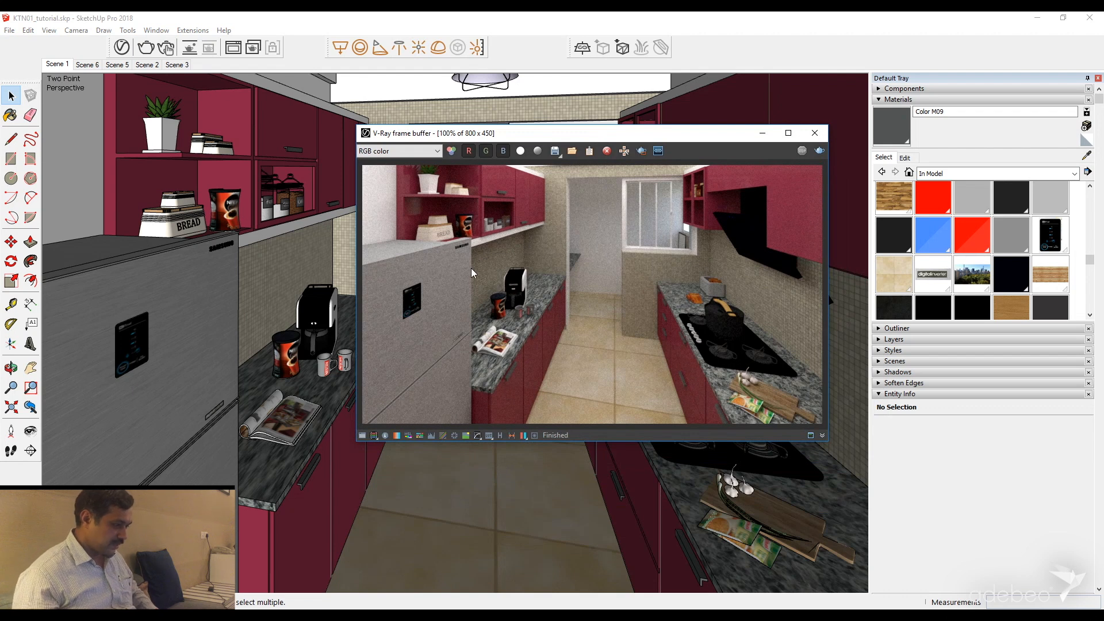
- Place a V-Ray spot light beneath the wall cabinet in the corner behind the coffee maker
{"action": "left_click_drag", "start_coordinate": [575, 132], "coordinate": [626, 154]}
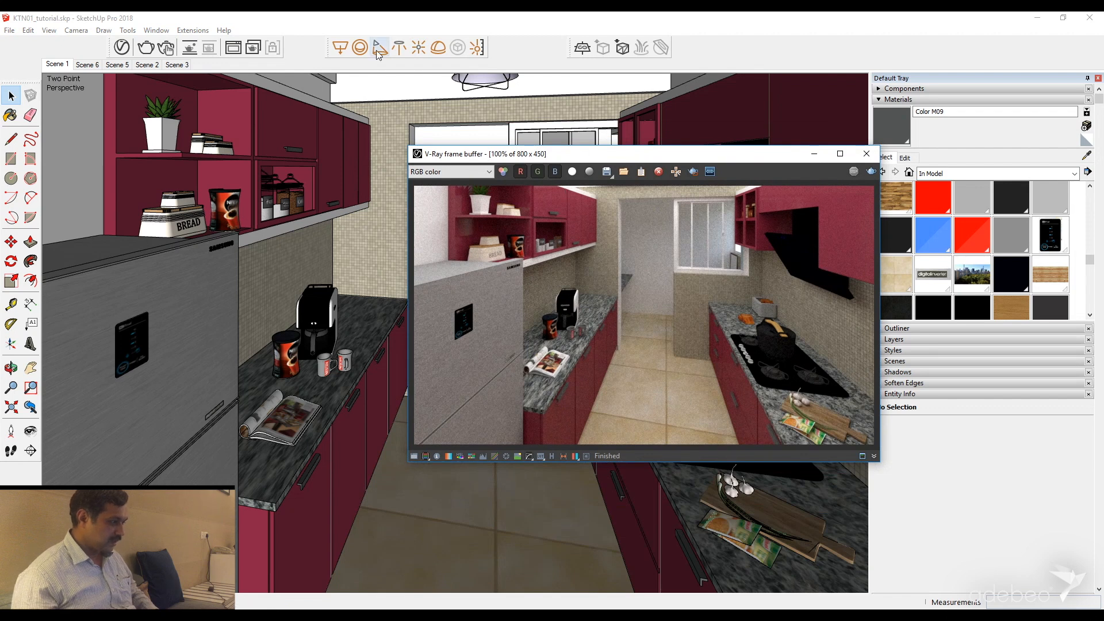
{"action": "scroll", "coordinate": [342, 232], "scroll_direction": "up", "scroll_amount": 3}
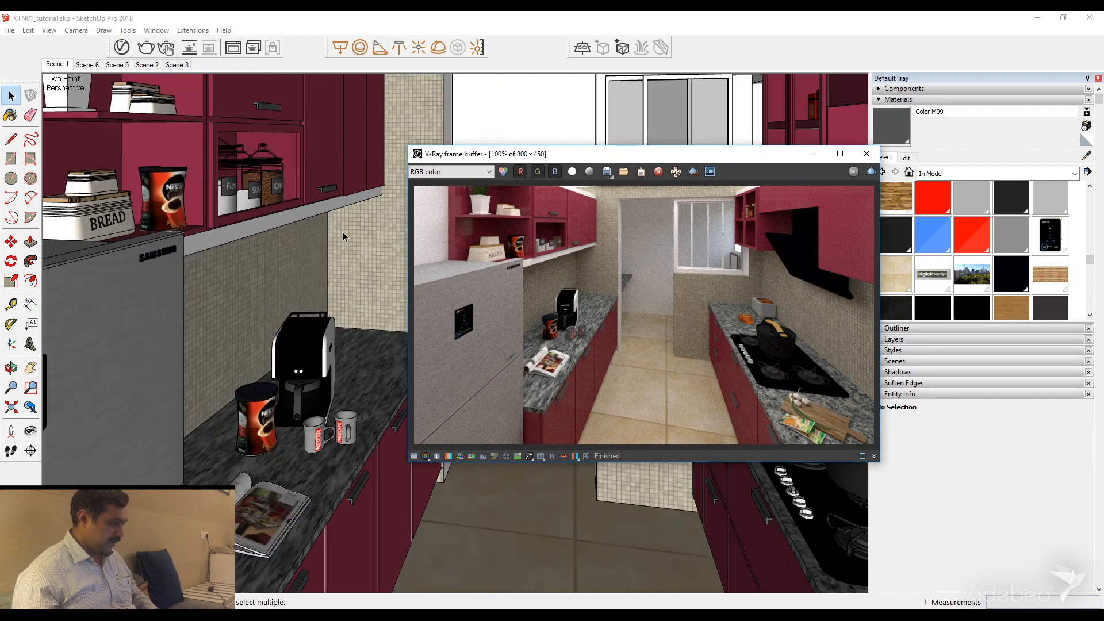
{"action": "left_click", "coordinate": [866, 154]}
{"action": "middle_click_drag", "start_coordinate": [372, 238], "coordinate": [483, 317]}
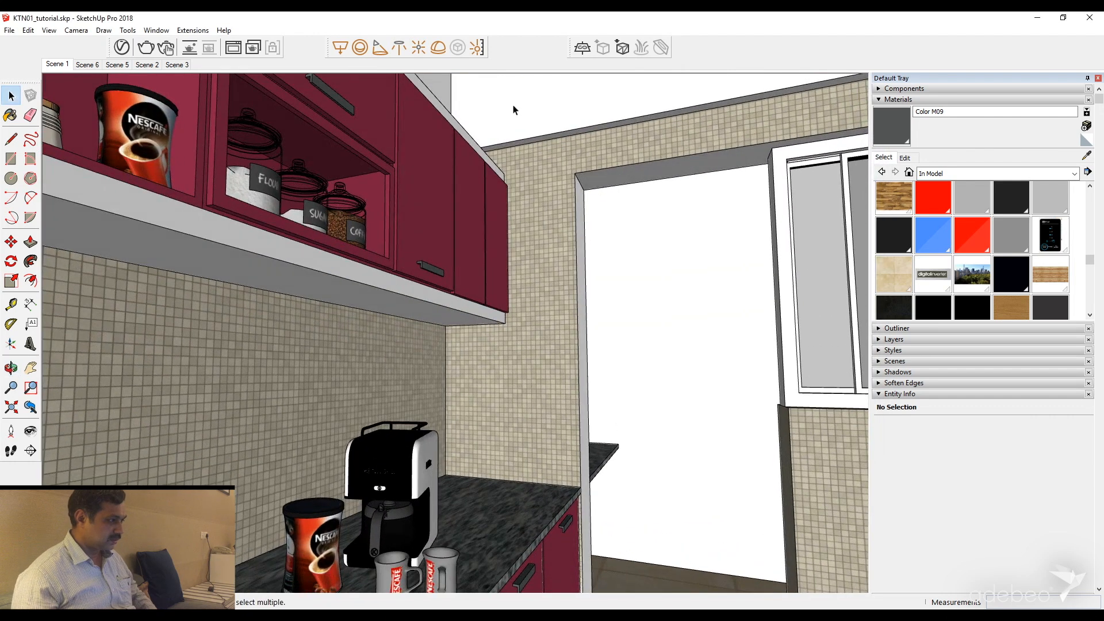
{"action": "left_click", "coordinate": [377, 48]}
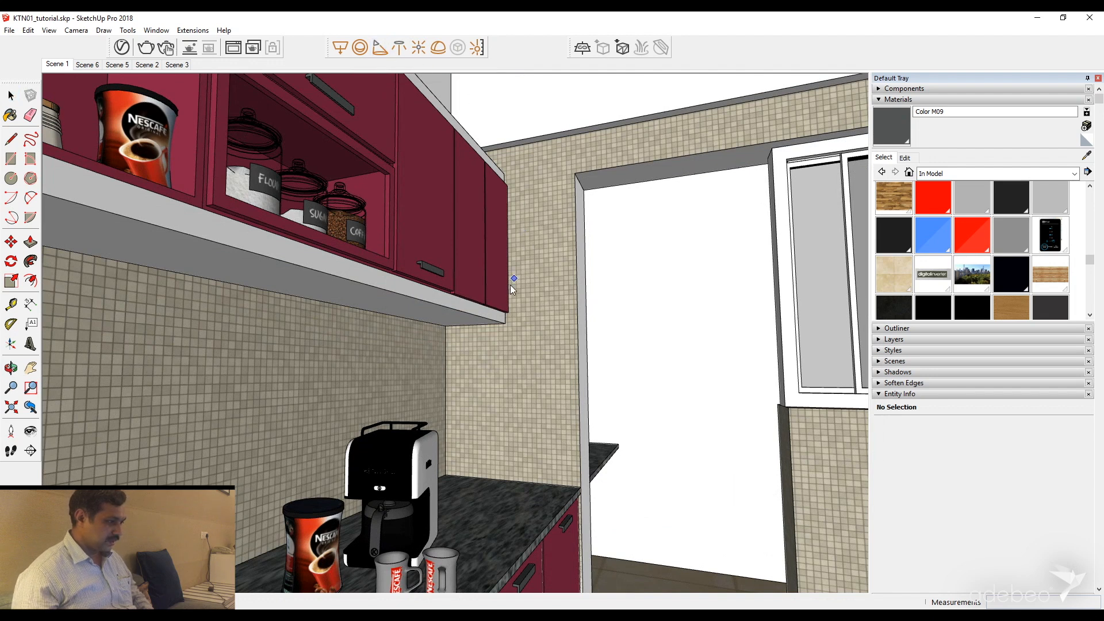
{"action": "left_click", "coordinate": [442, 319]}
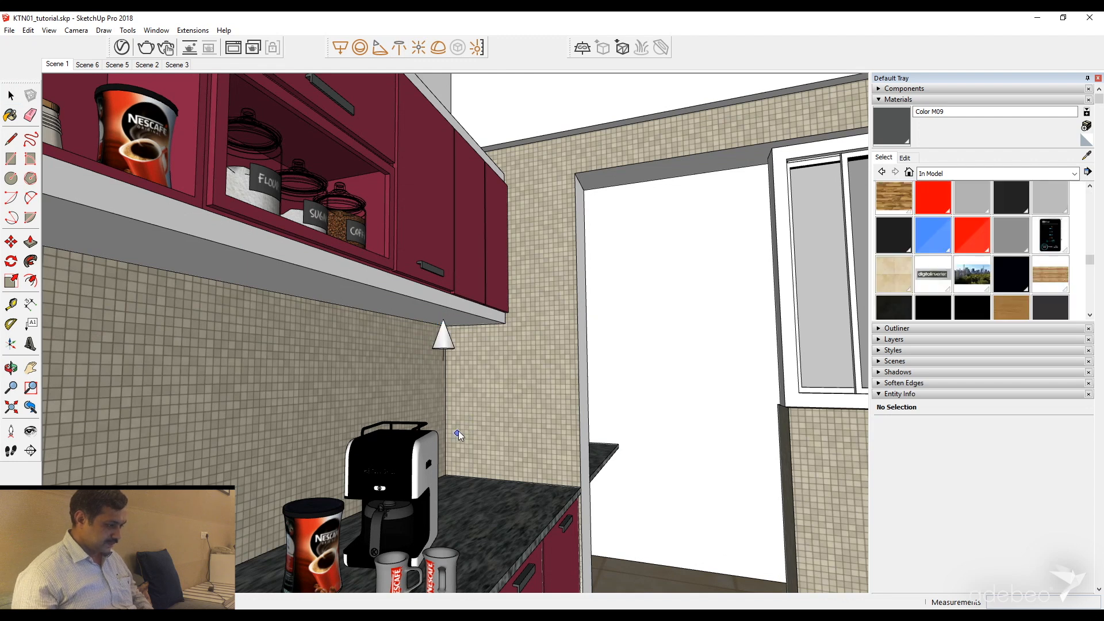
- Select the spot light under the wall cabinet and scale it about its centre
{"action": "middle_click_drag", "start_coordinate": [464, 498], "coordinate": [446, 436]}
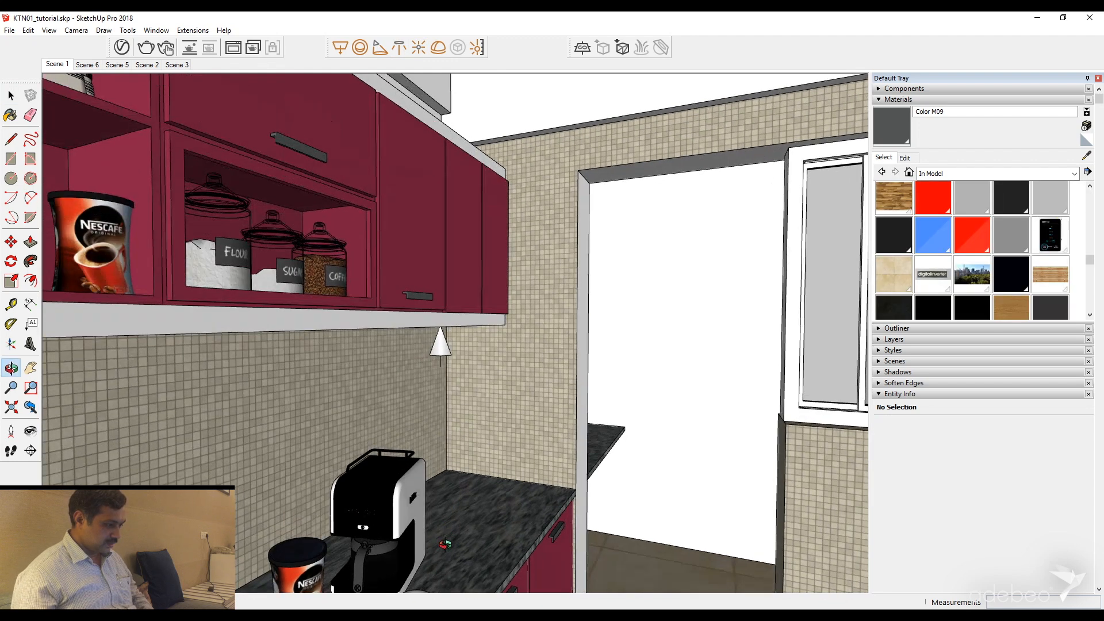
{"action": "left_click", "coordinate": [447, 361]}
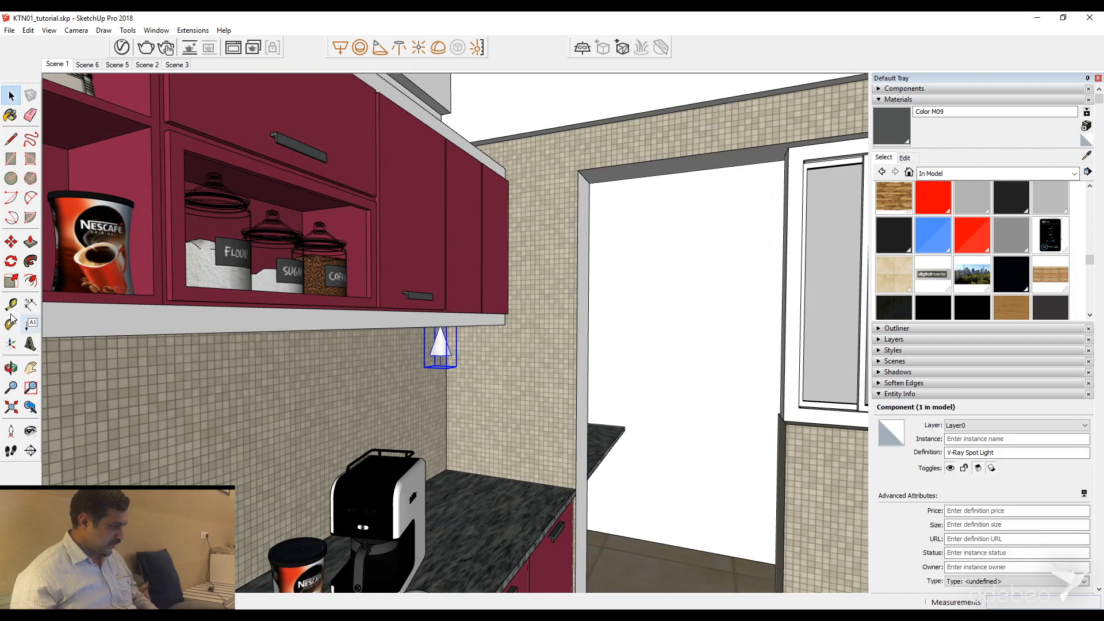
{"action": "left_click", "coordinate": [10, 282]}
{"action": "mouse_move", "coordinate": [452, 366]}
{"action": "left_mouse_down"}
{"action": "mouse_move", "coordinate": [442, 359]}
{"action": "mouse_move", "coordinate": [450, 366]}
{"action": "left_mouse_up"}
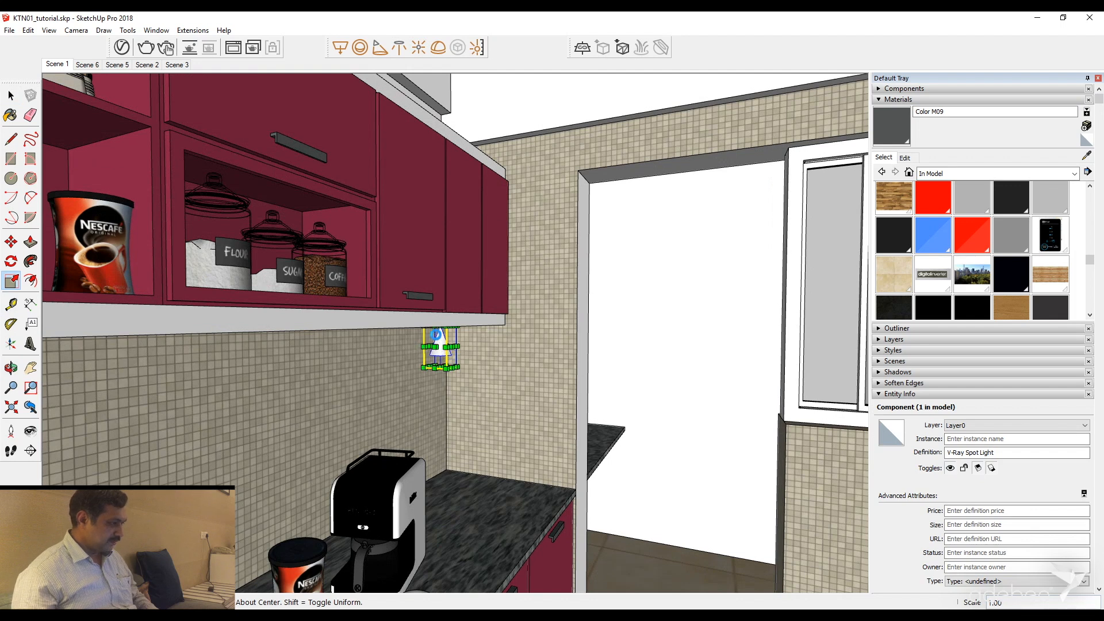
- Open the spot light's V-Ray settings and test-render the corner beside the coffee maker
{"action": "left_click", "coordinate": [119, 50]}
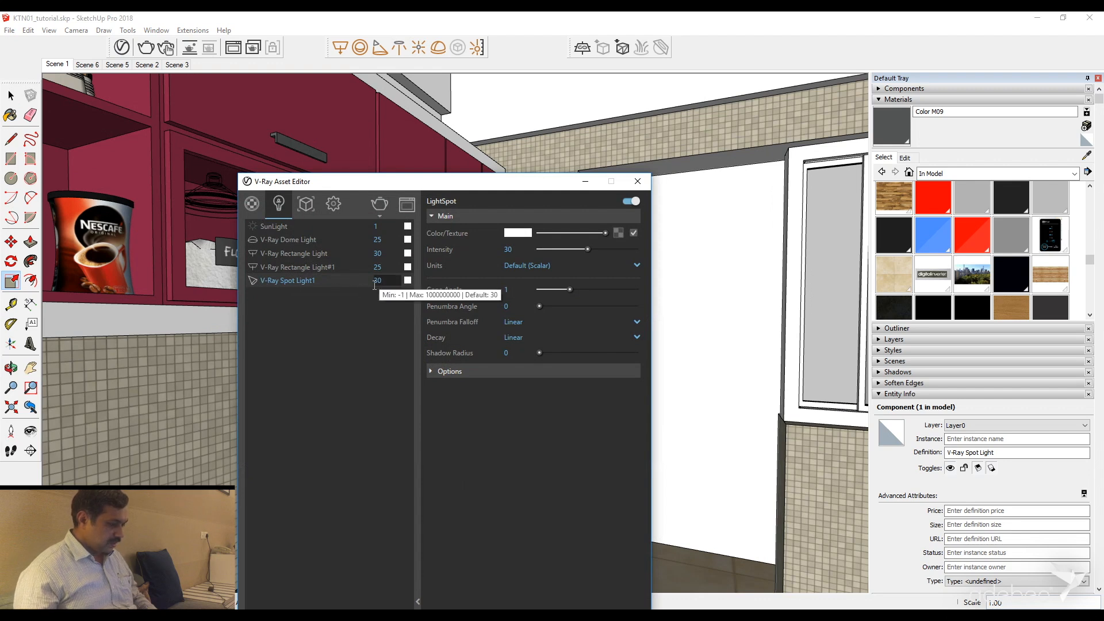
{"action": "left_click_drag", "start_coordinate": [485, 181], "coordinate": [775, 67]}
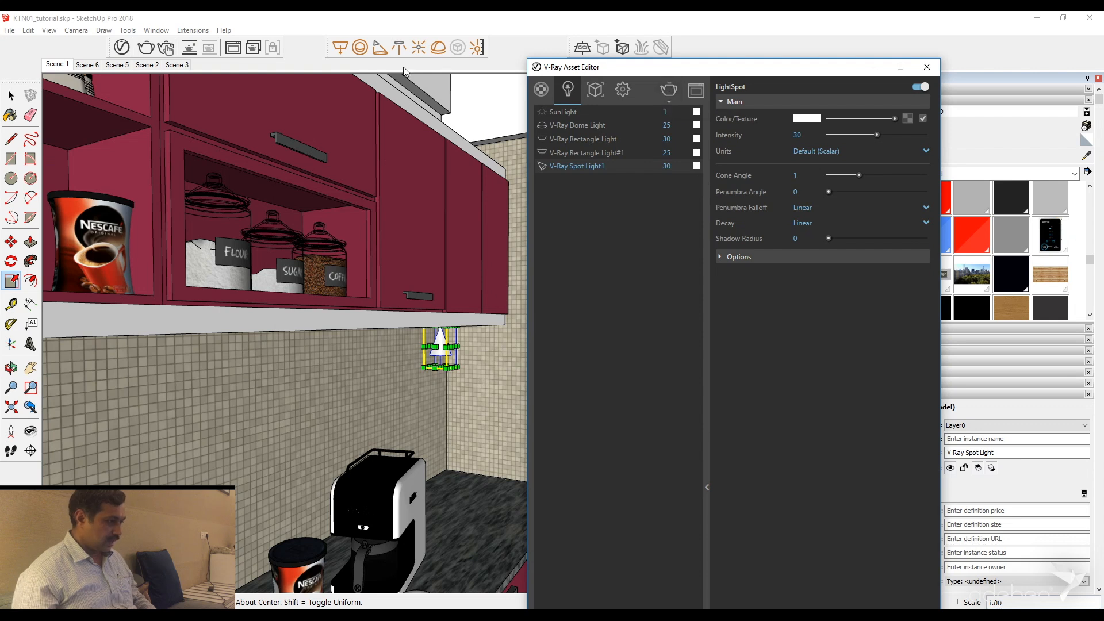
{"action": "left_click", "coordinate": [667, 92]}
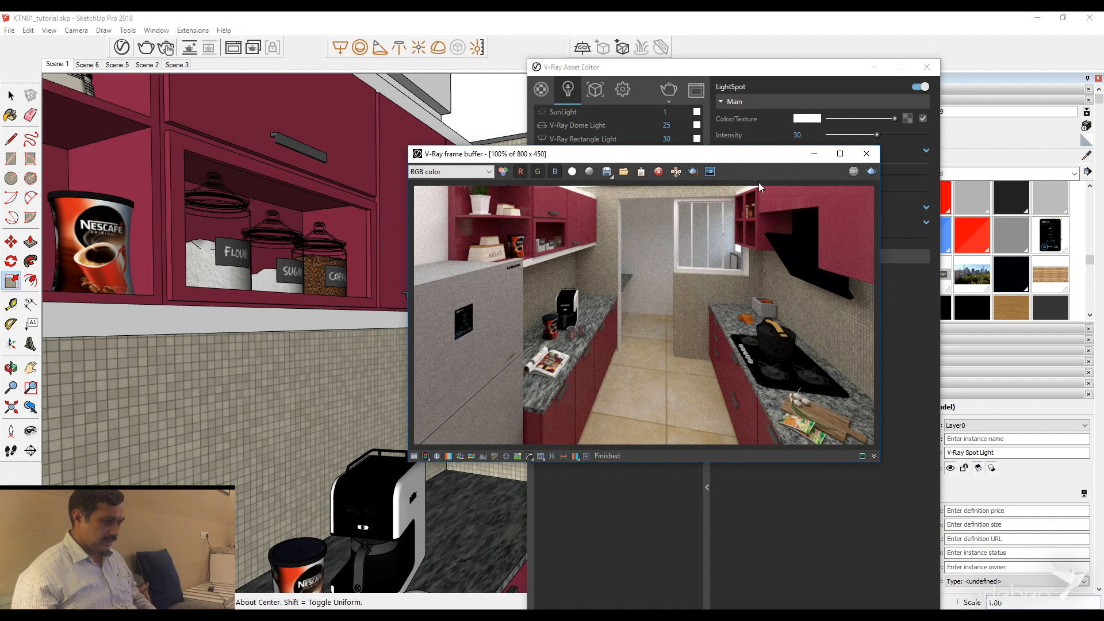
{"action": "left_click", "coordinate": [693, 173]}
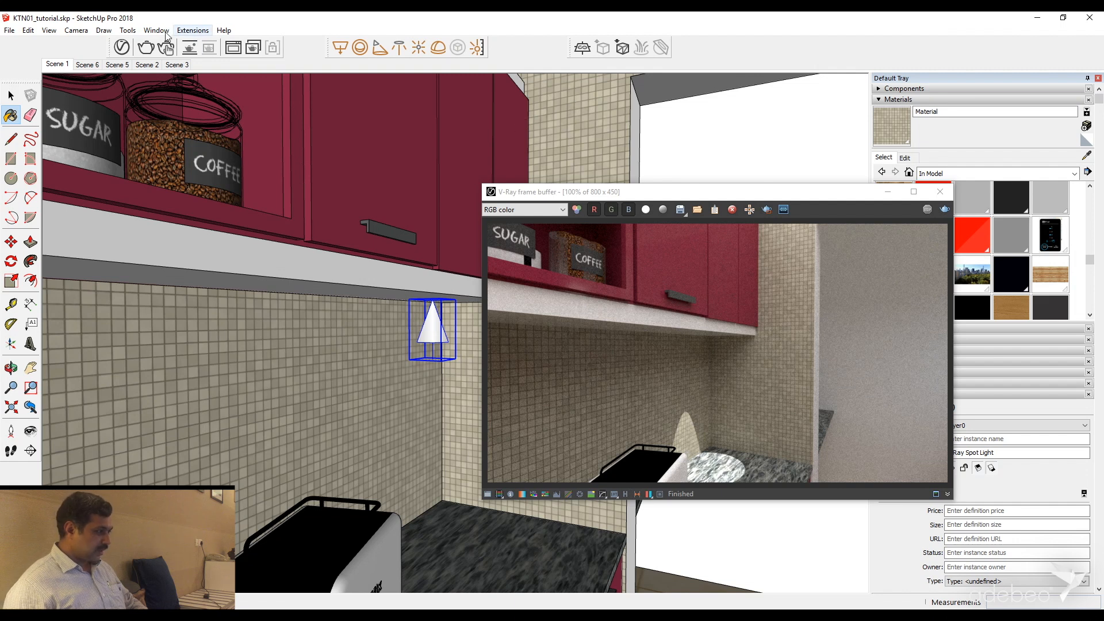
- Set the spot light's cone angle to 1.2 and penumbra angle to 0.25, and render the corner again
{"action": "left_click", "coordinate": [131, 50]}
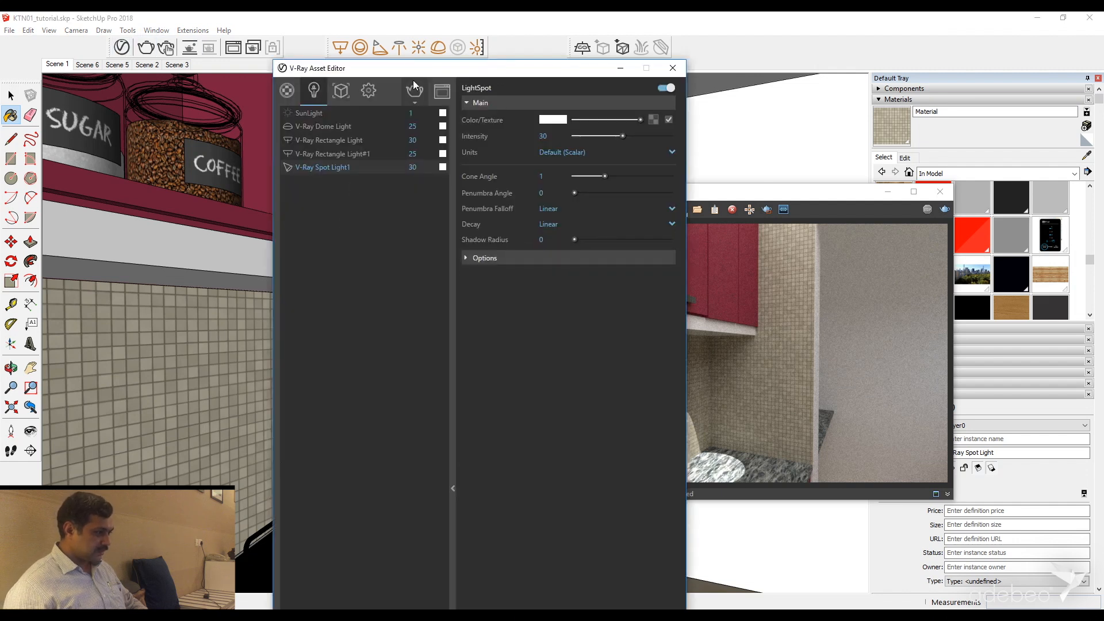
{"action": "left_click_drag", "start_coordinate": [427, 73], "coordinate": [208, 73]}
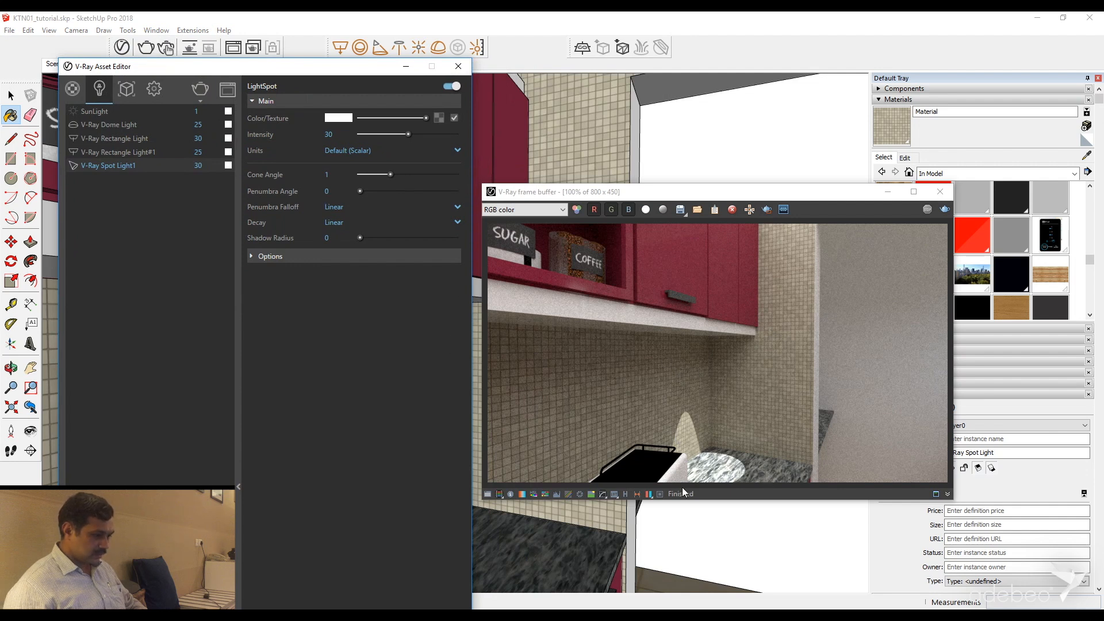
{"action": "left_click_drag", "start_coordinate": [332, 174], "coordinate": [301, 173]}
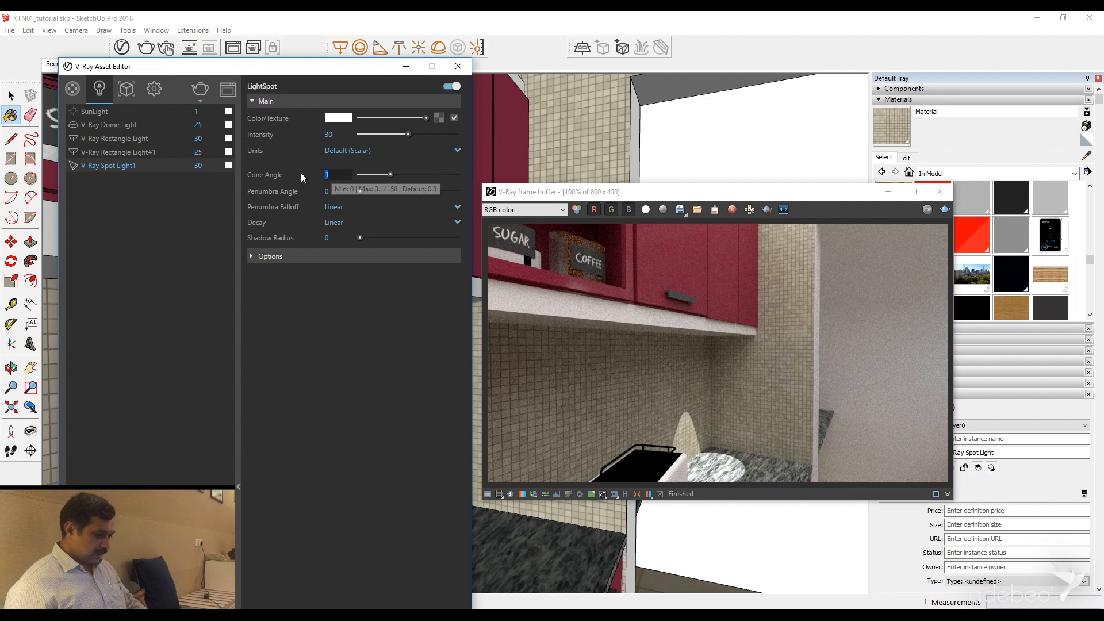
{"action": "type", "text": "1.2"}
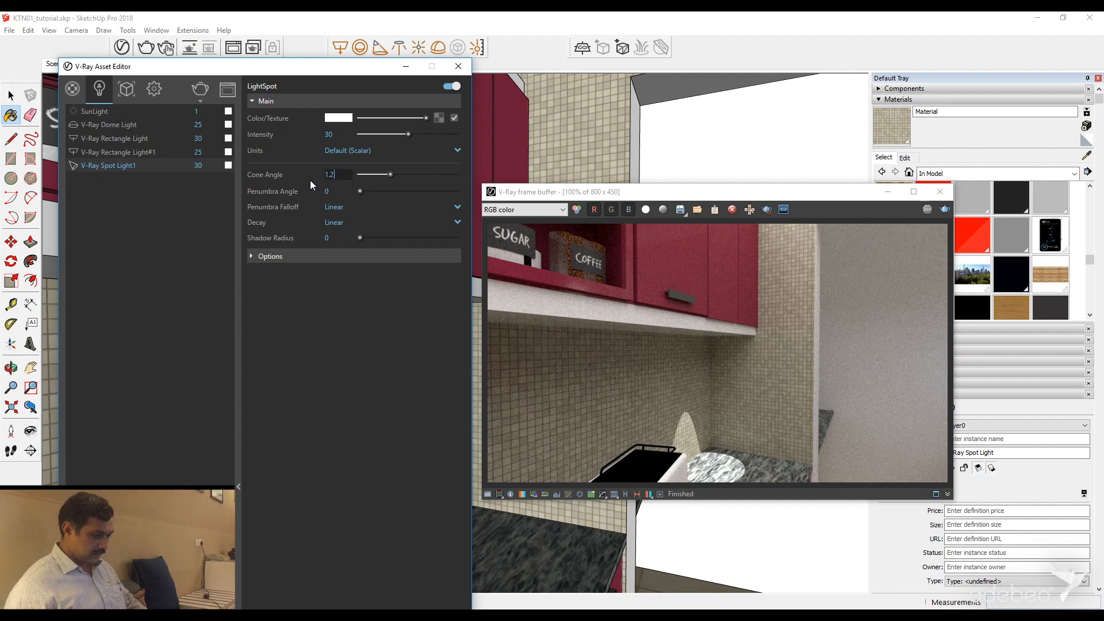
{"action": "key", "text": "Return"}
{"action": "left_click", "coordinate": [324, 191]}
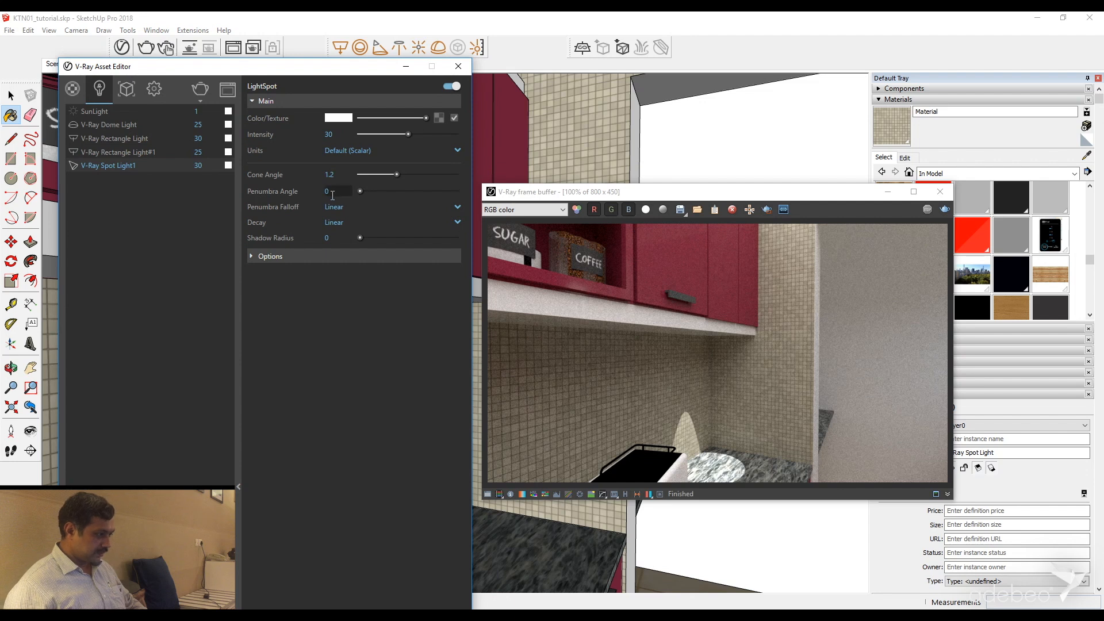
{"action": "type", "text": "0.25"}
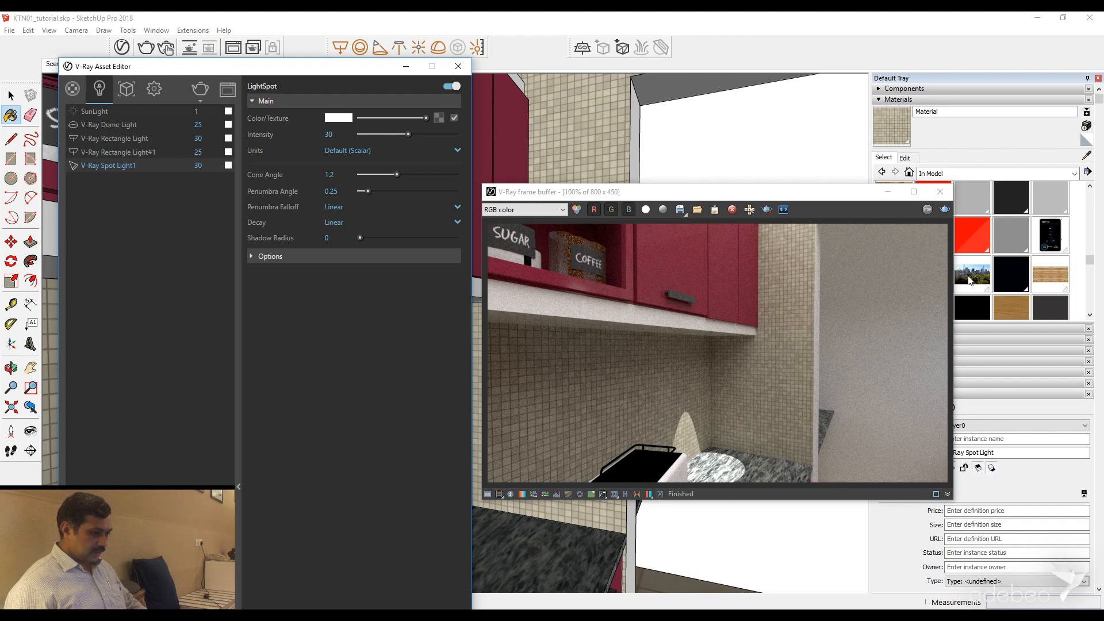
{"action": "left_click", "coordinate": [946, 210]}
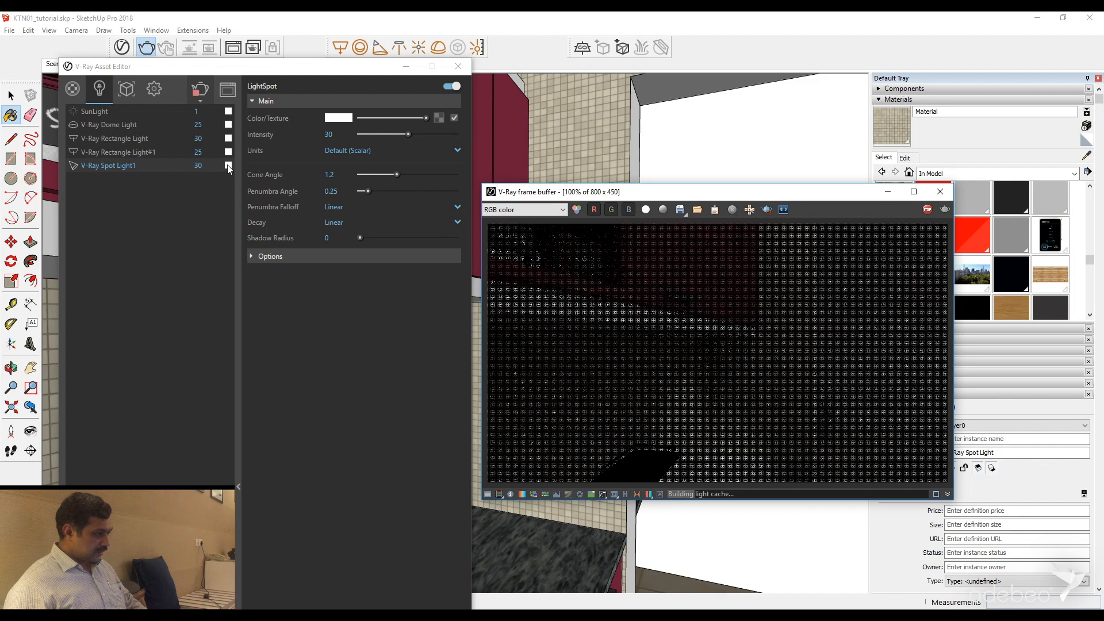
- Set the spot light's colour to a warm light orange (R 0.955, G 0.723, B 0.51) and store it as a swatch
{"action": "left_click", "coordinate": [339, 118]}
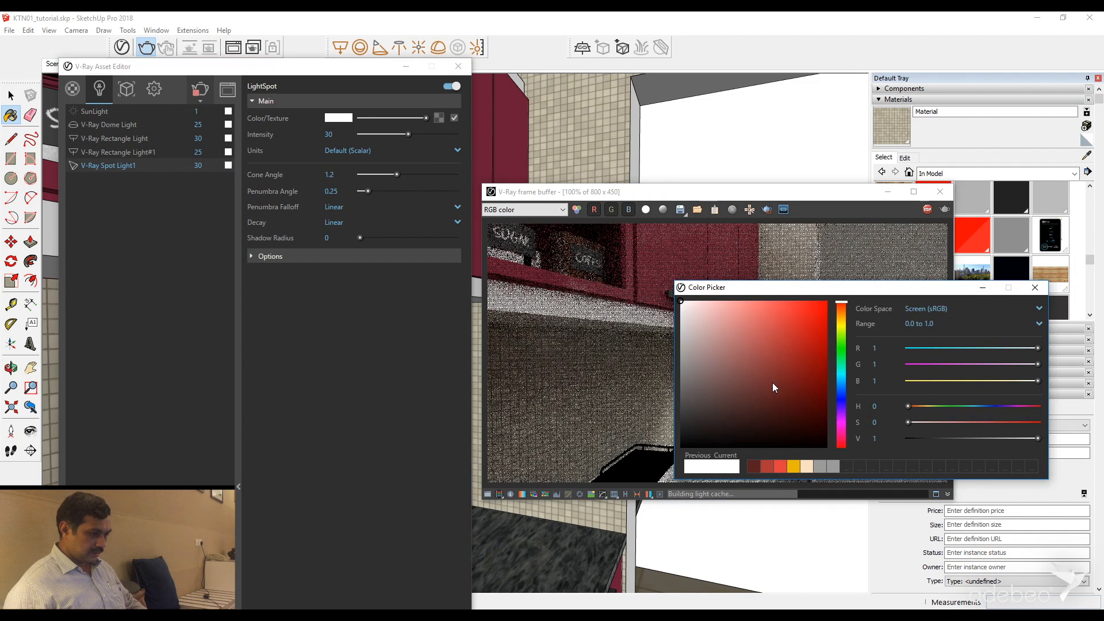
{"action": "left_click", "coordinate": [758, 412]}
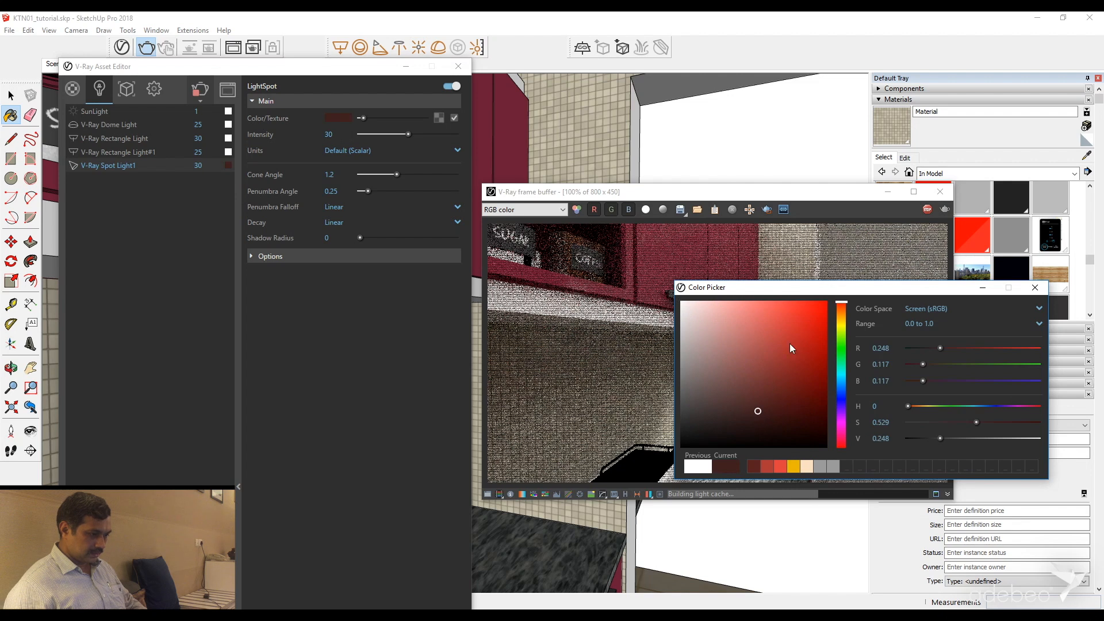
{"action": "mouse_move", "coordinate": [841, 322]}
{"action": "left_mouse_down"}
{"action": "mouse_move", "coordinate": [843, 312]}
{"action": "mouse_move", "coordinate": [754, 314]}
{"action": "left_mouse_up"}
{"action": "left_click", "coordinate": [749, 307]}
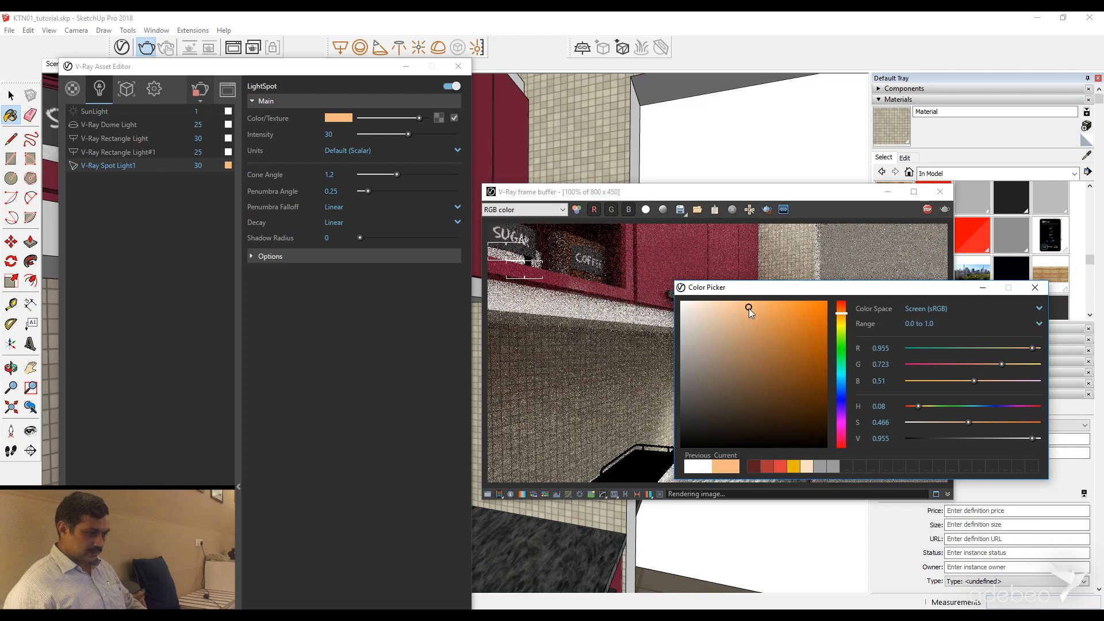
{"action": "left_click", "coordinate": [847, 467]}
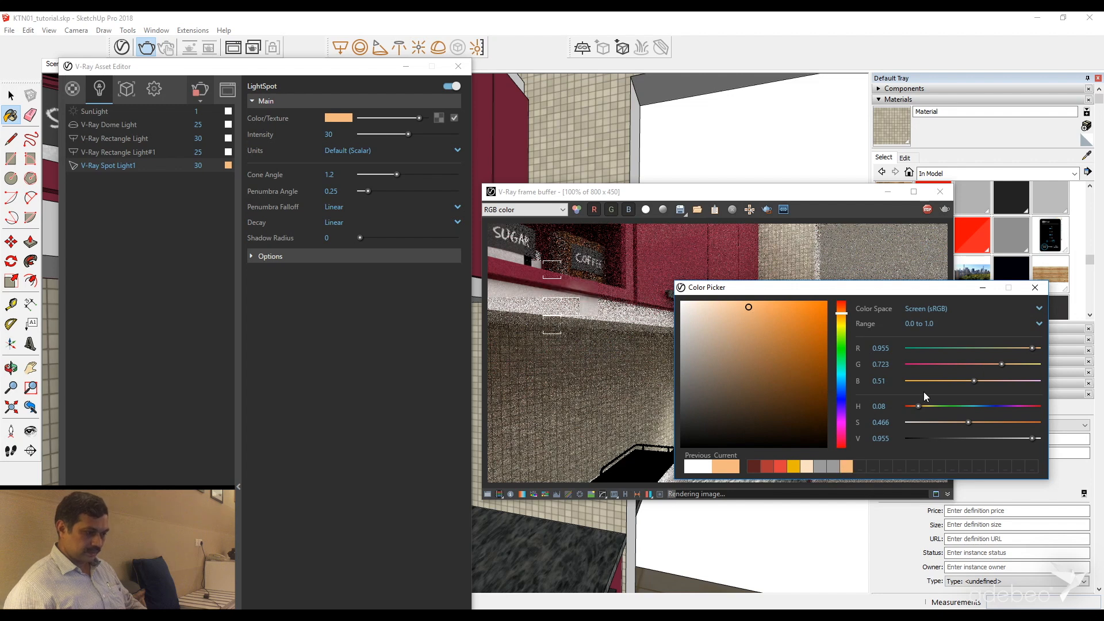
{"action": "left_click", "coordinate": [1034, 287]}
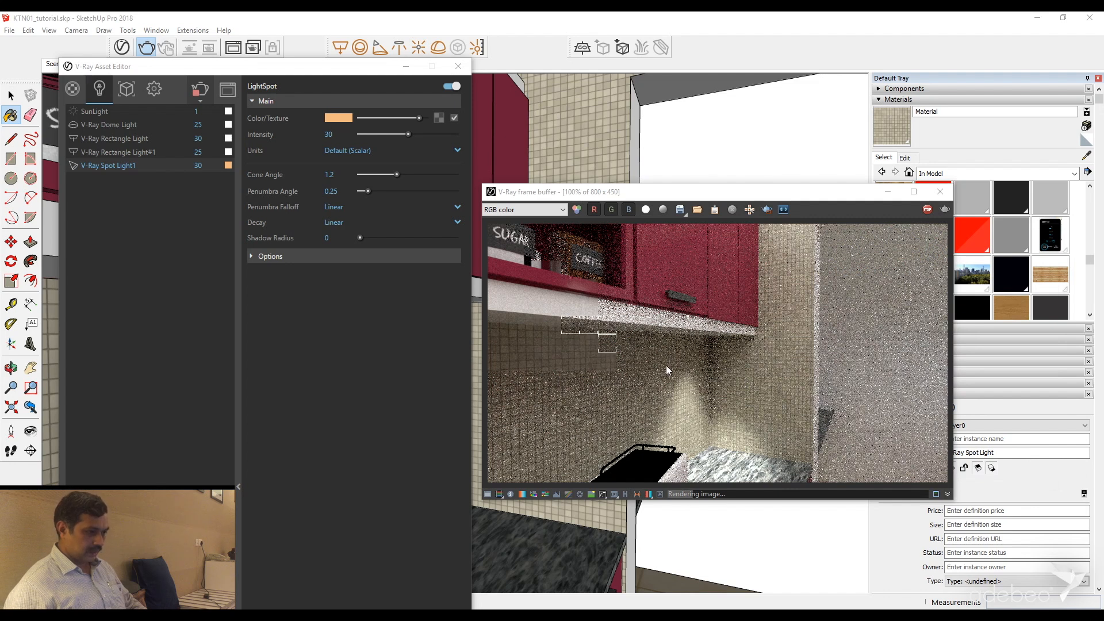
- Stop the running render, mark a region around the spot light's glow and countertop, and render that region
{"action": "left_click", "coordinate": [926, 209]}
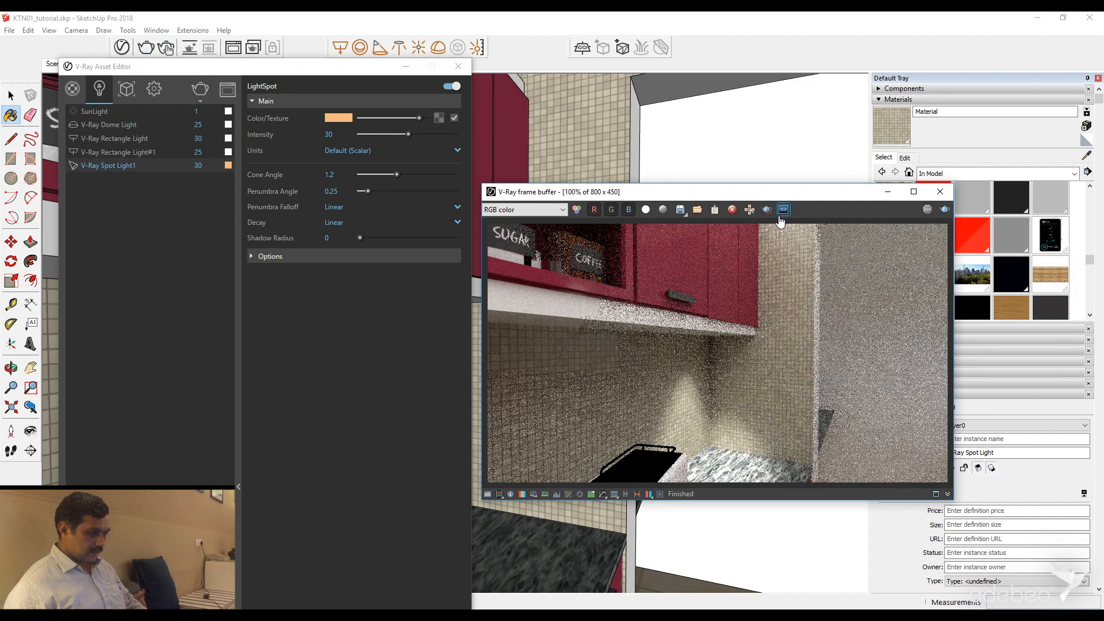
{"action": "left_click_drag", "start_coordinate": [637, 311], "coordinate": [804, 482]}
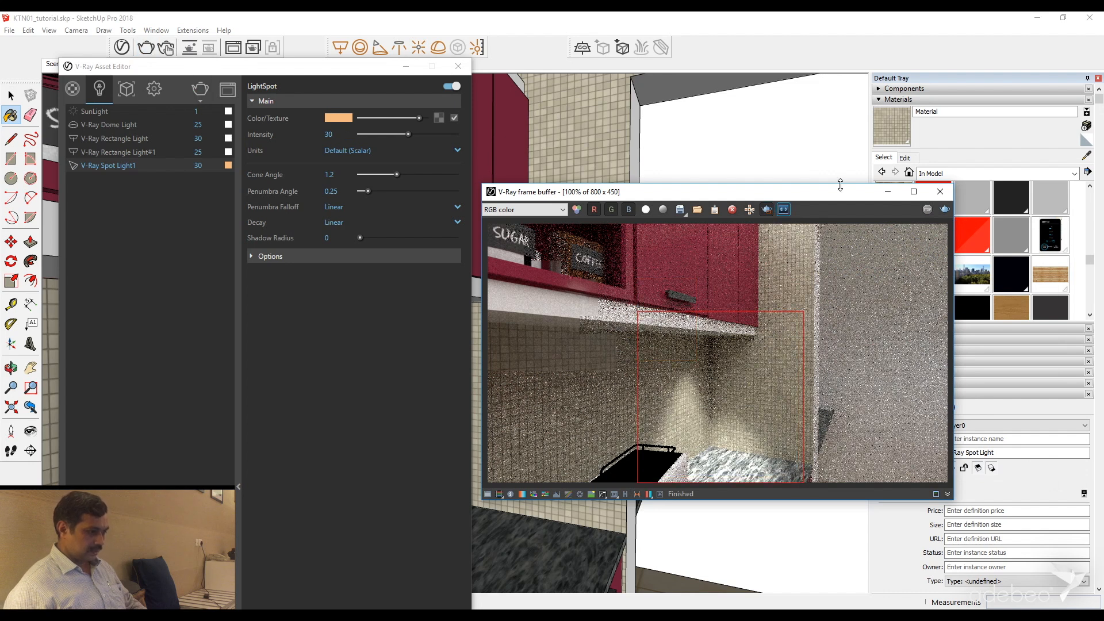
{"action": "left_click", "coordinate": [943, 211]}
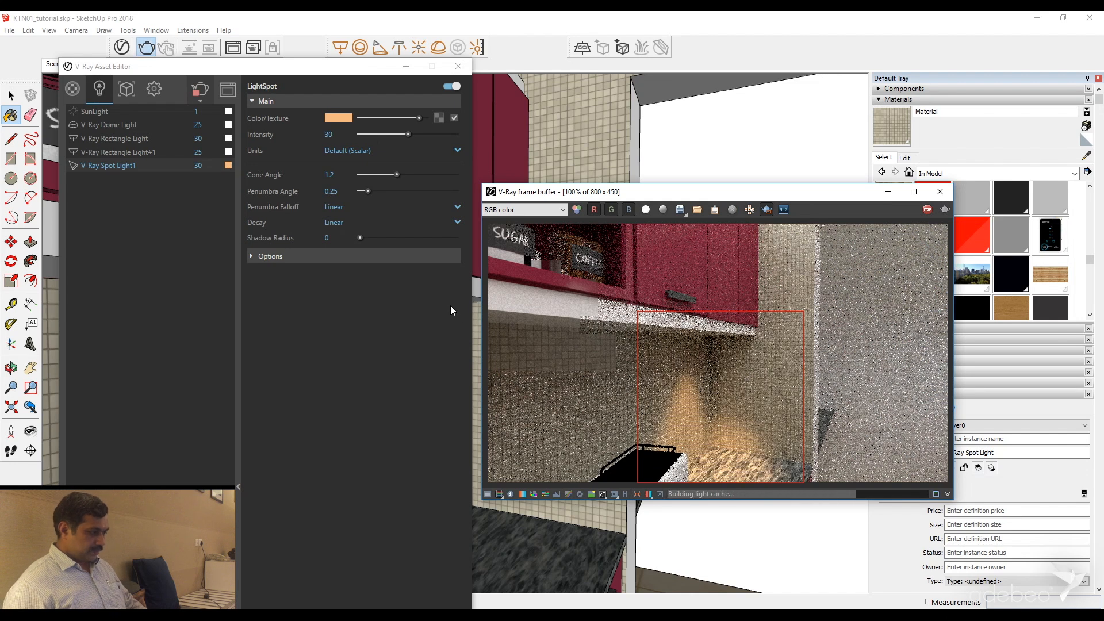
{"action": "left_click", "coordinate": [229, 165]}
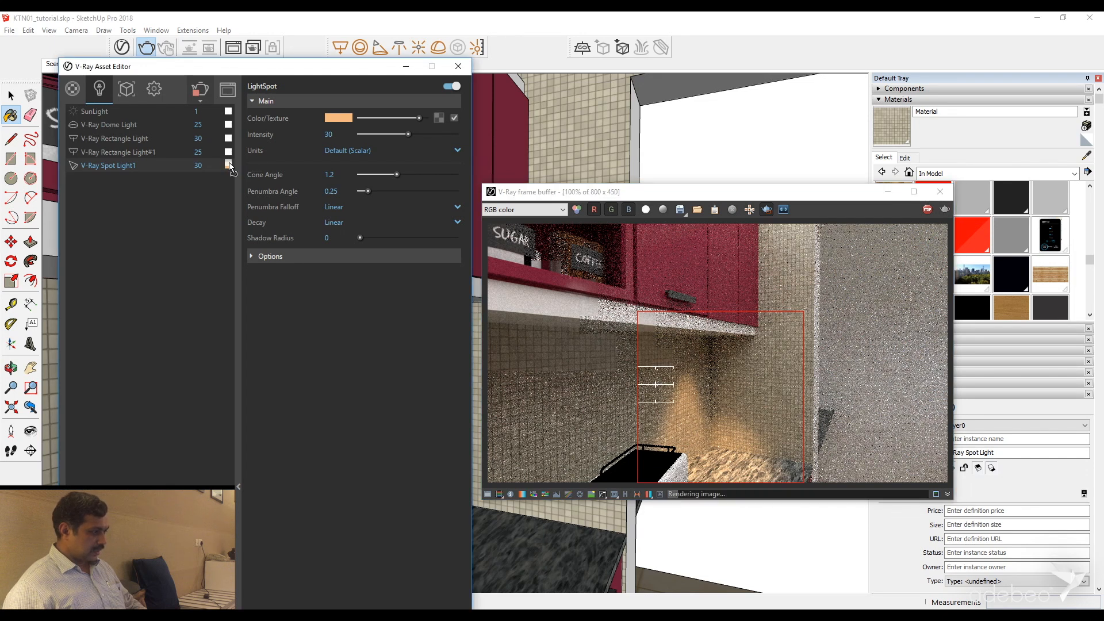
{"action": "left_click_drag", "start_coordinate": [230, 167], "coordinate": [230, 167]}
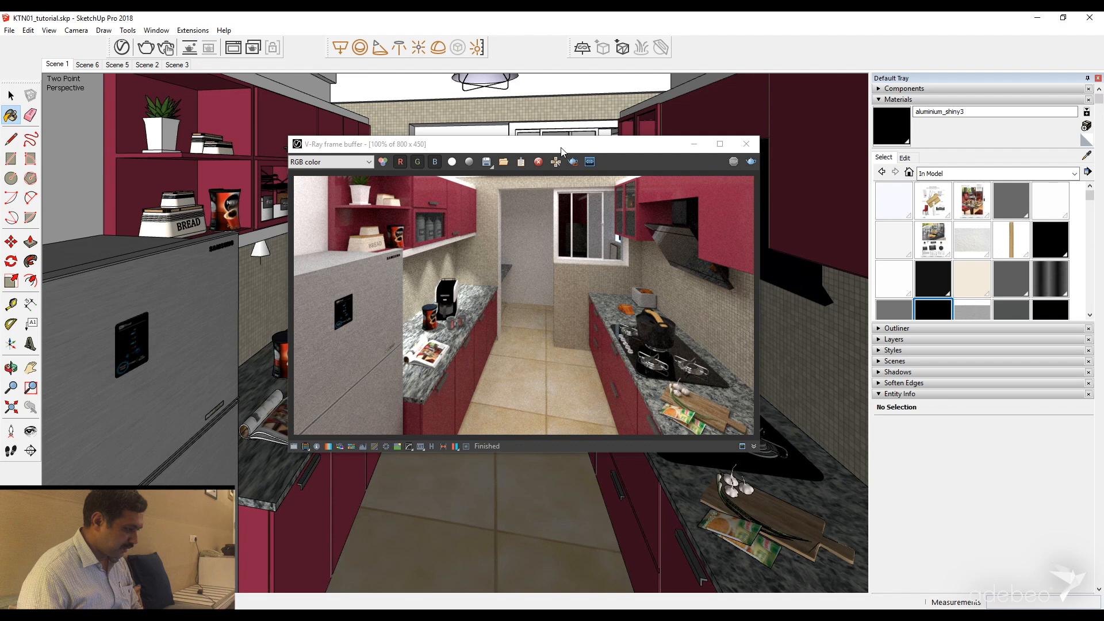
- Set the render output image width to 1200 and expand the advanced render settings
{"action": "left_click_drag", "start_coordinate": [559, 144], "coordinate": [484, 133]}
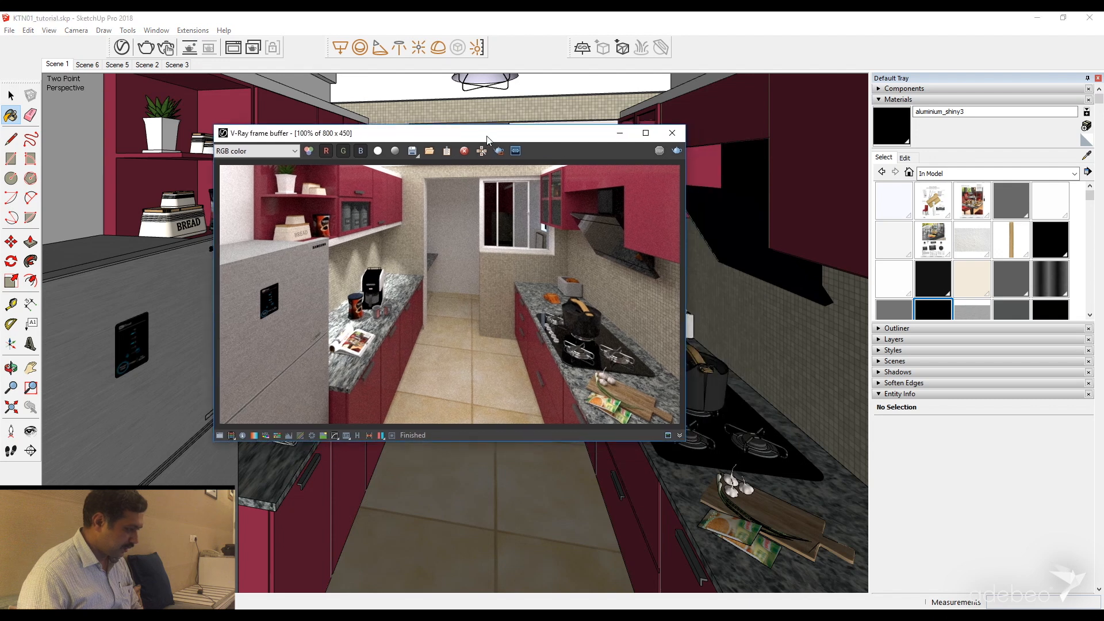
{"action": "left_click", "coordinate": [121, 50]}
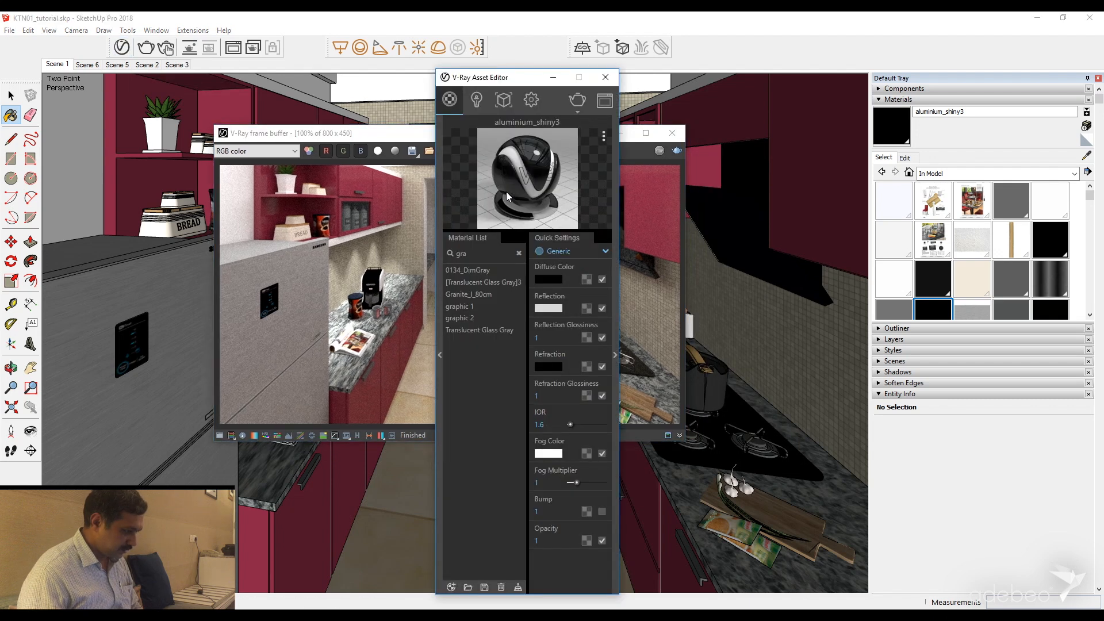
{"action": "left_click", "coordinate": [531, 100]}
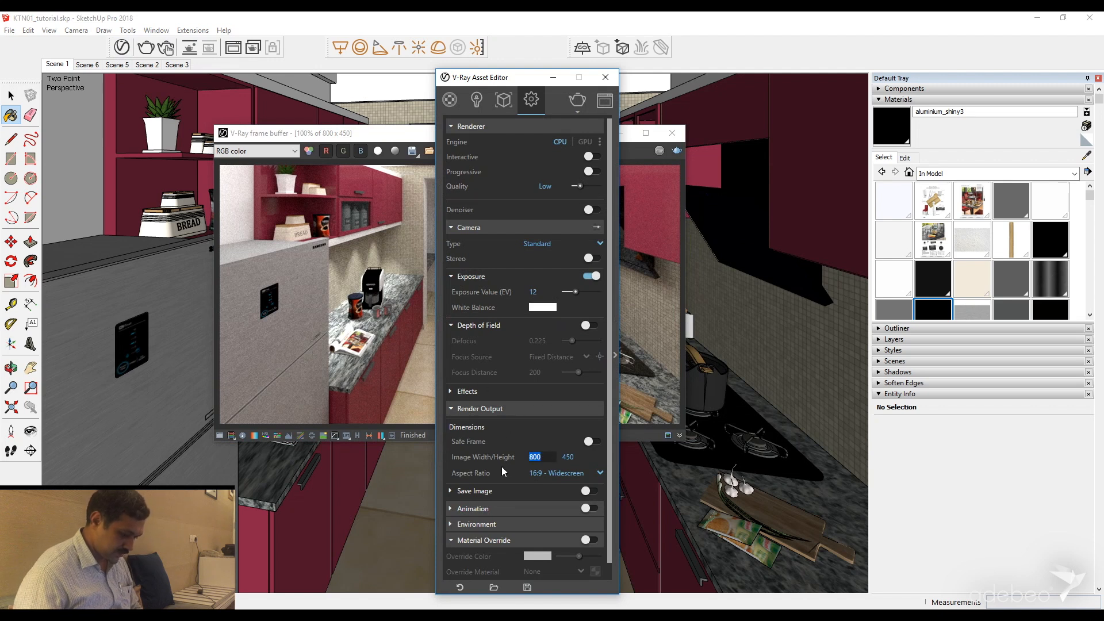
{"action": "type", "text": "1200"}
{"action": "key", "text": "Return"}
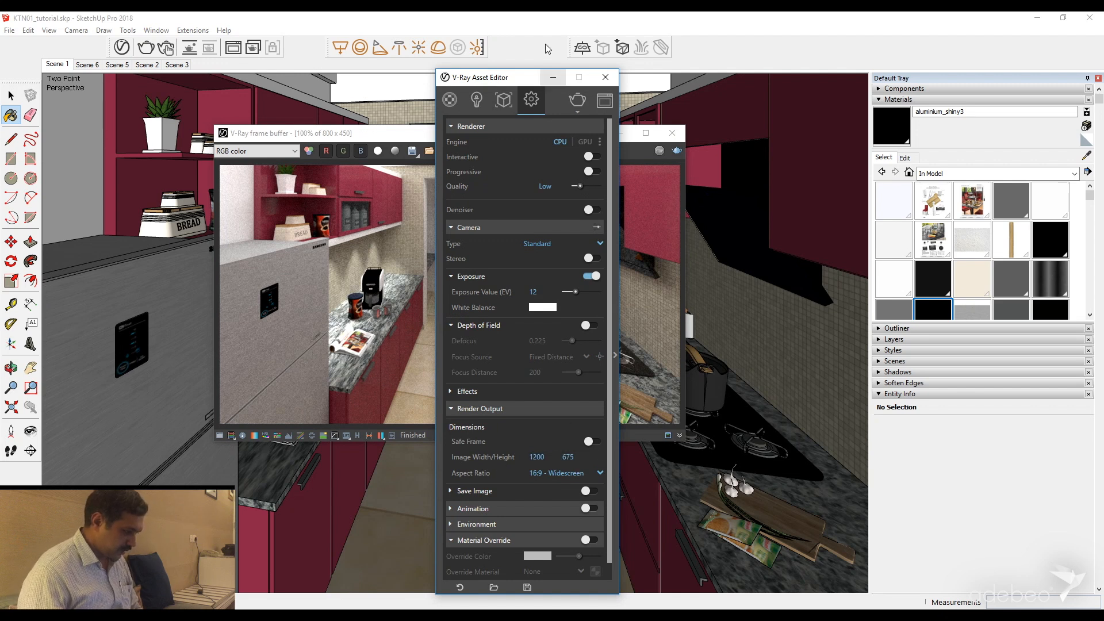
{"action": "mouse_move", "coordinate": [529, 78]}
{"action": "left_mouse_down"}
{"action": "mouse_move", "coordinate": [525, 132]}
{"action": "mouse_move", "coordinate": [533, 61]}
{"action": "left_mouse_up"}
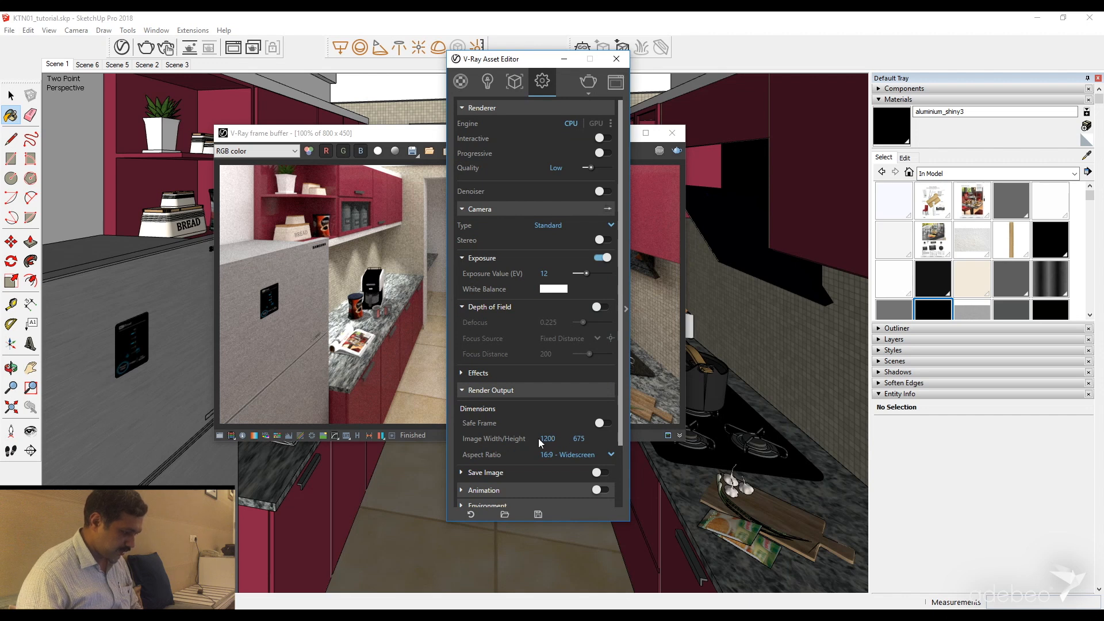
{"action": "left_click", "coordinate": [626, 308]}
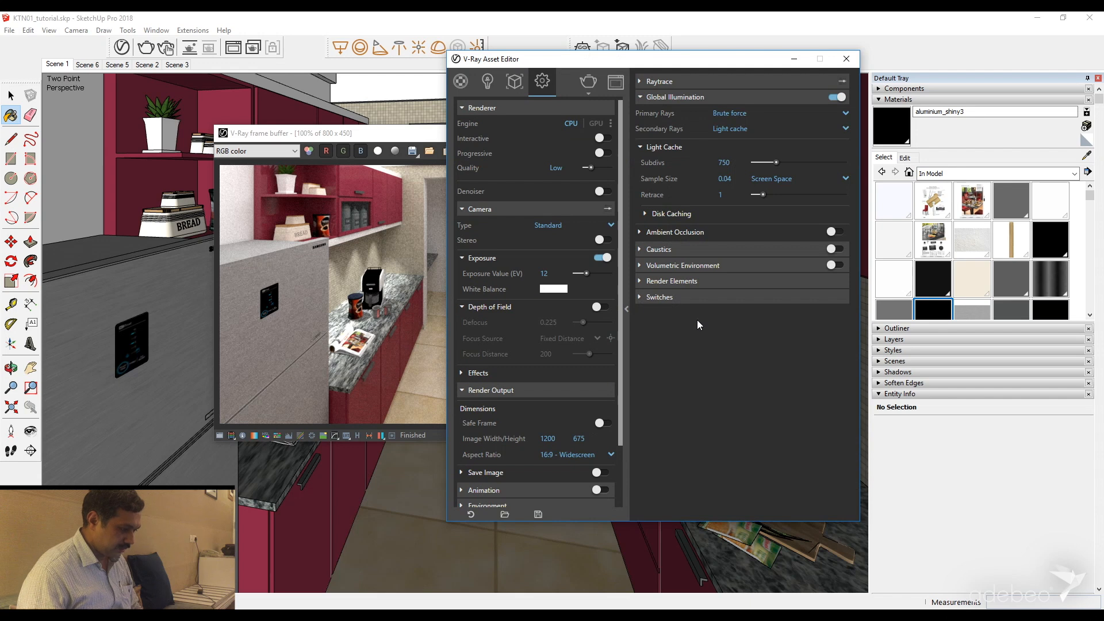
- Add a Denoiser render element to the render settings and arrange the windows so the whole rendered image is in view
{"action": "left_click", "coordinate": [639, 98]}
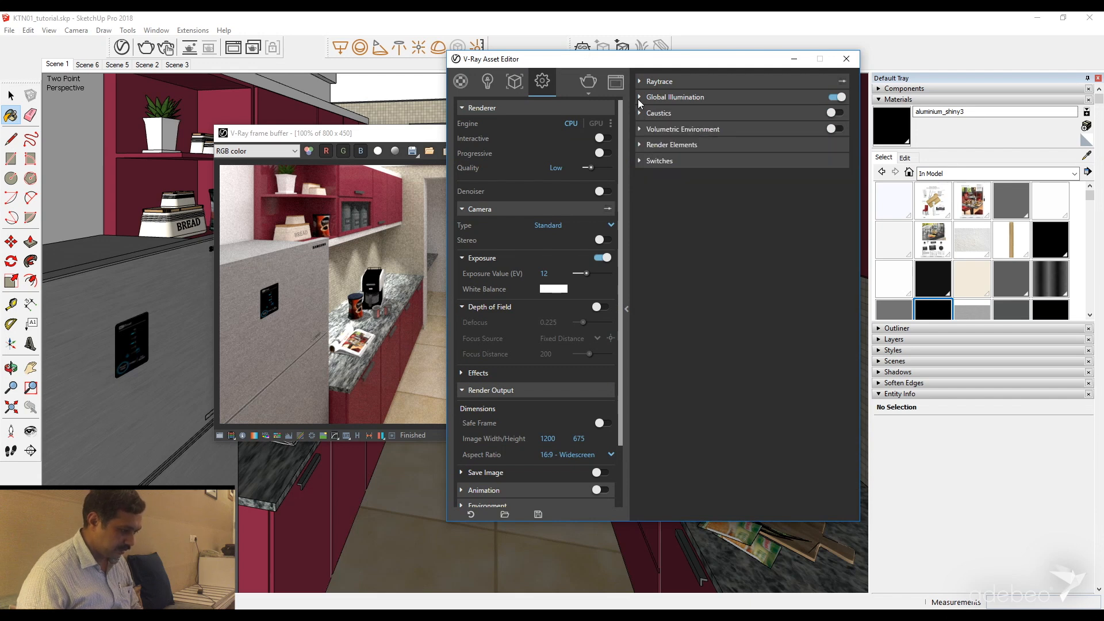
{"action": "left_click_drag", "start_coordinate": [661, 67], "coordinate": [704, 99]}
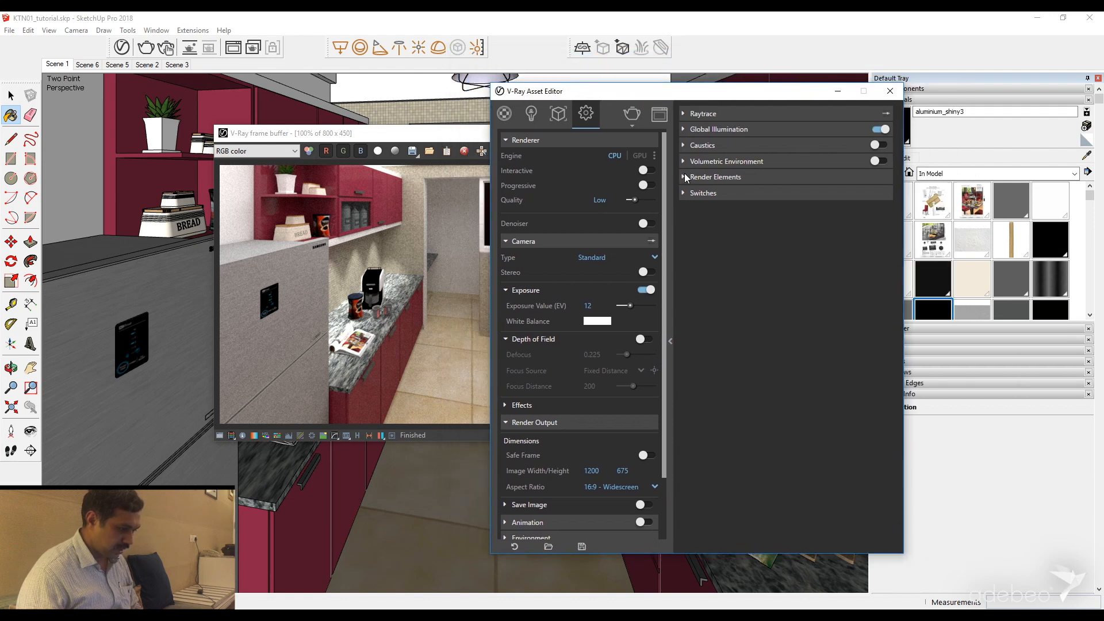
{"action": "left_click", "coordinate": [684, 178]}
{"action": "left_click", "coordinate": [717, 198]}
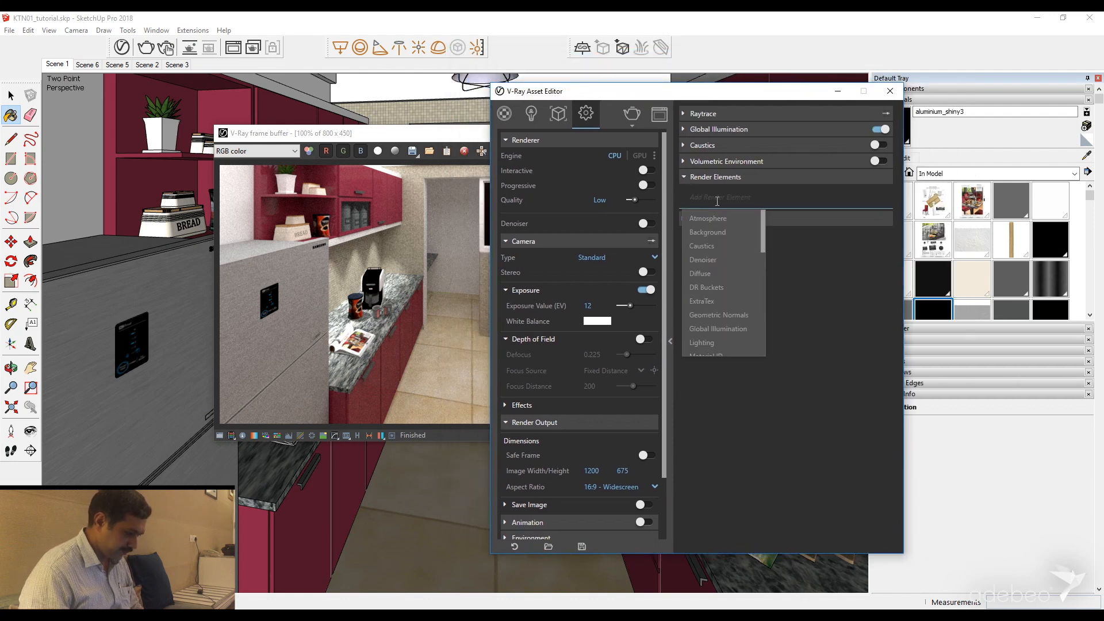
{"action": "type", "text": "de"}
{"action": "left_click", "coordinate": [712, 219]}
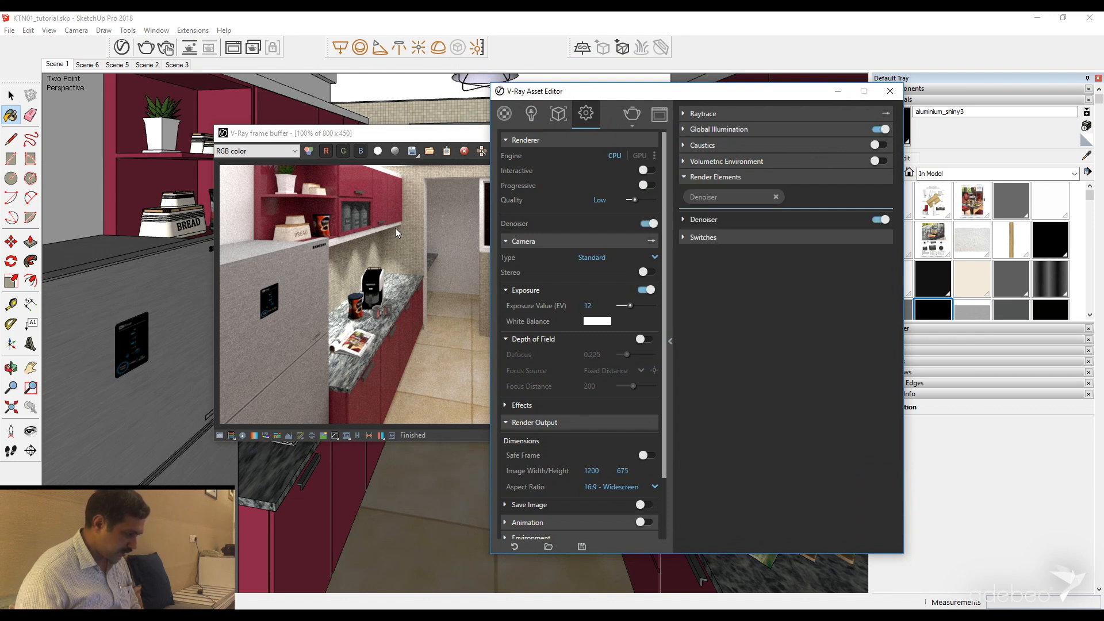
{"action": "left_click_drag", "start_coordinate": [666, 97], "coordinate": [804, 94]}
{"action": "left_click_drag", "start_coordinate": [481, 141], "coordinate": [409, 150]}
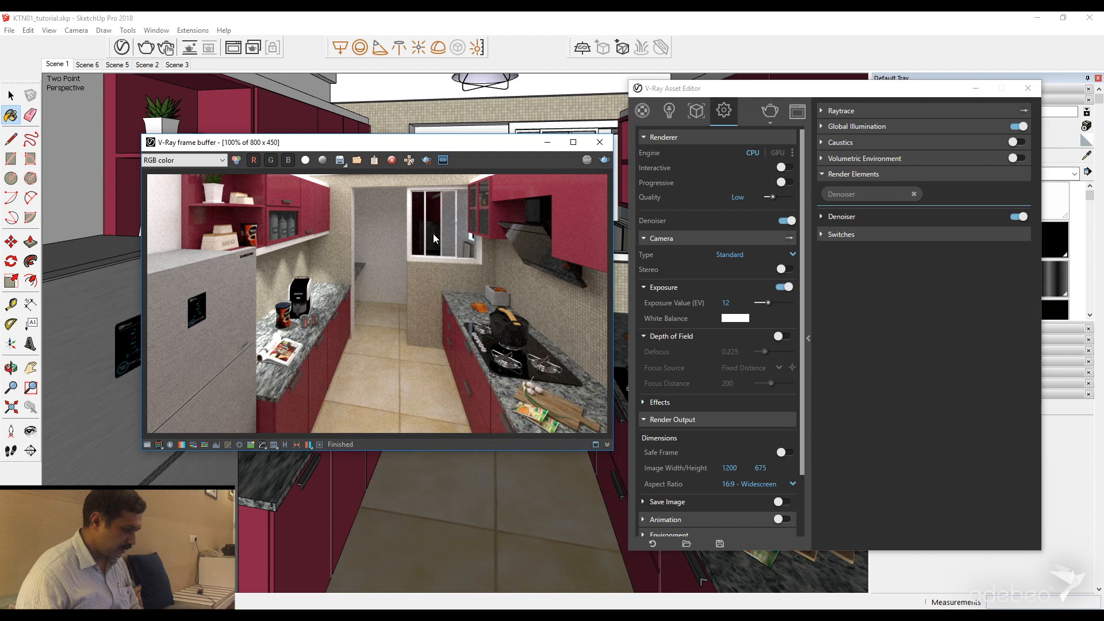
{"action": "left_click", "coordinate": [642, 110]}
{"action": "left_click", "coordinate": [633, 338]}
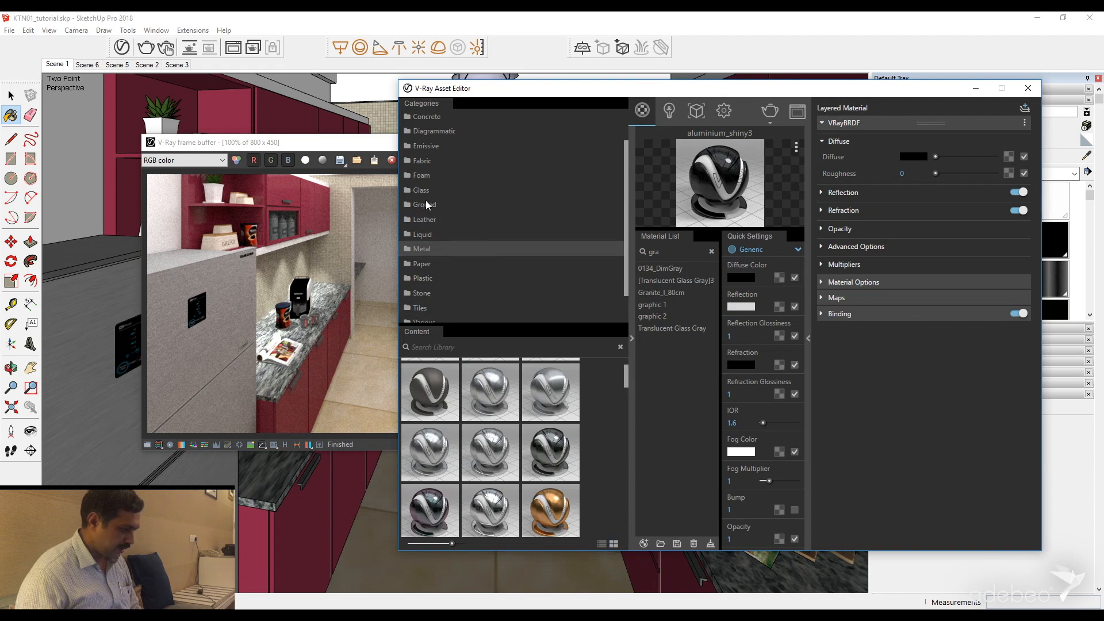
{"action": "left_click", "coordinate": [366, 144]}
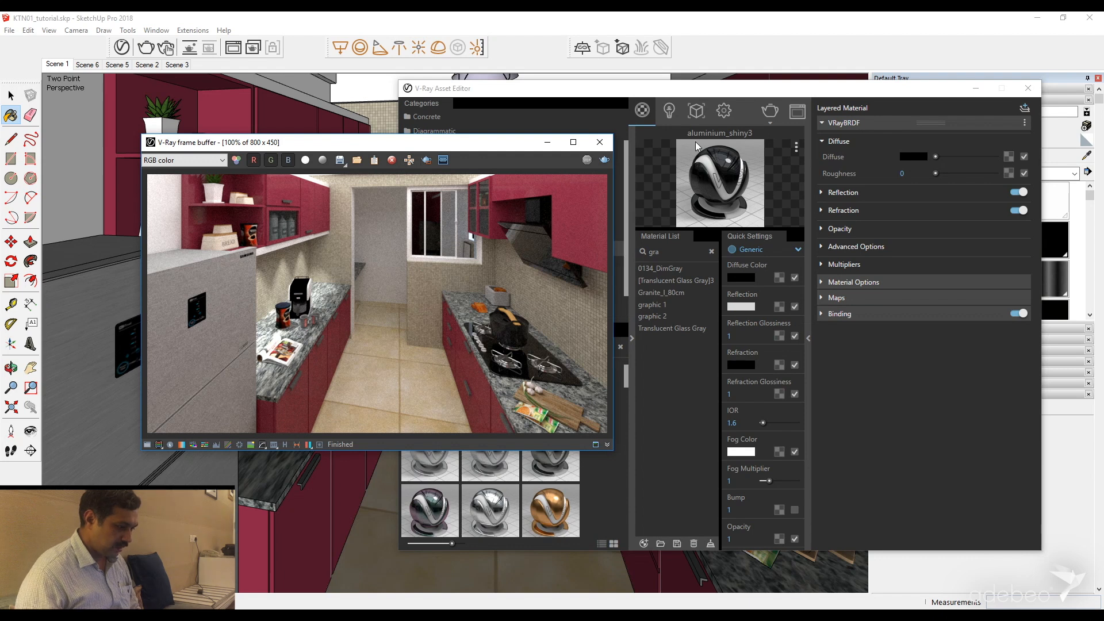
- Set the render quality to Low and start a new render of the full kitchen view
{"action": "left_click", "coordinate": [724, 111]}
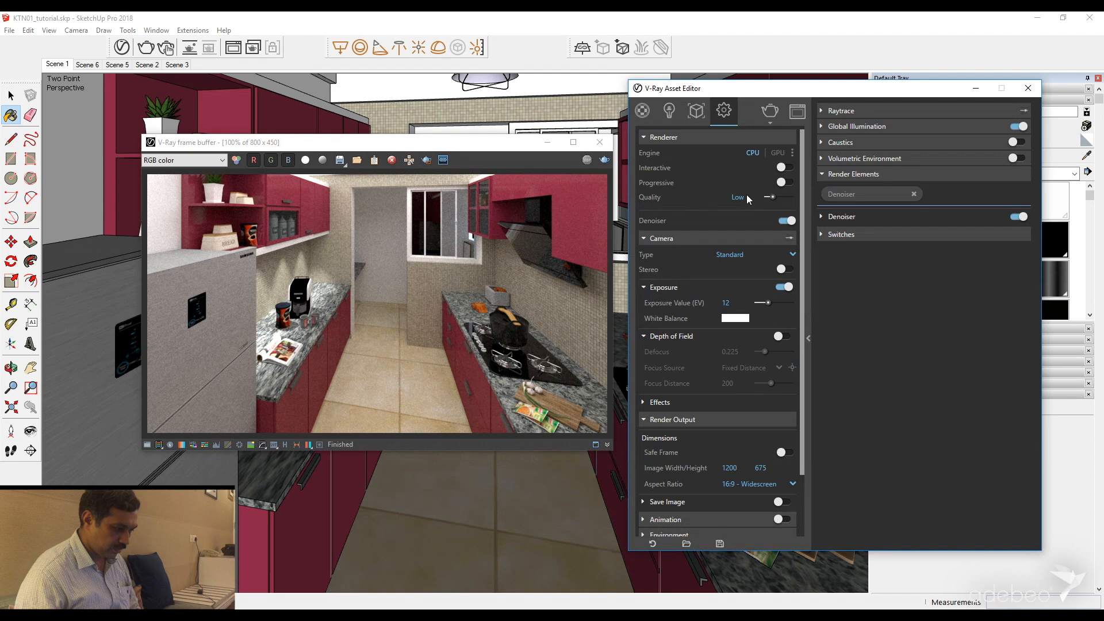
{"action": "left_click", "coordinate": [779, 196]}
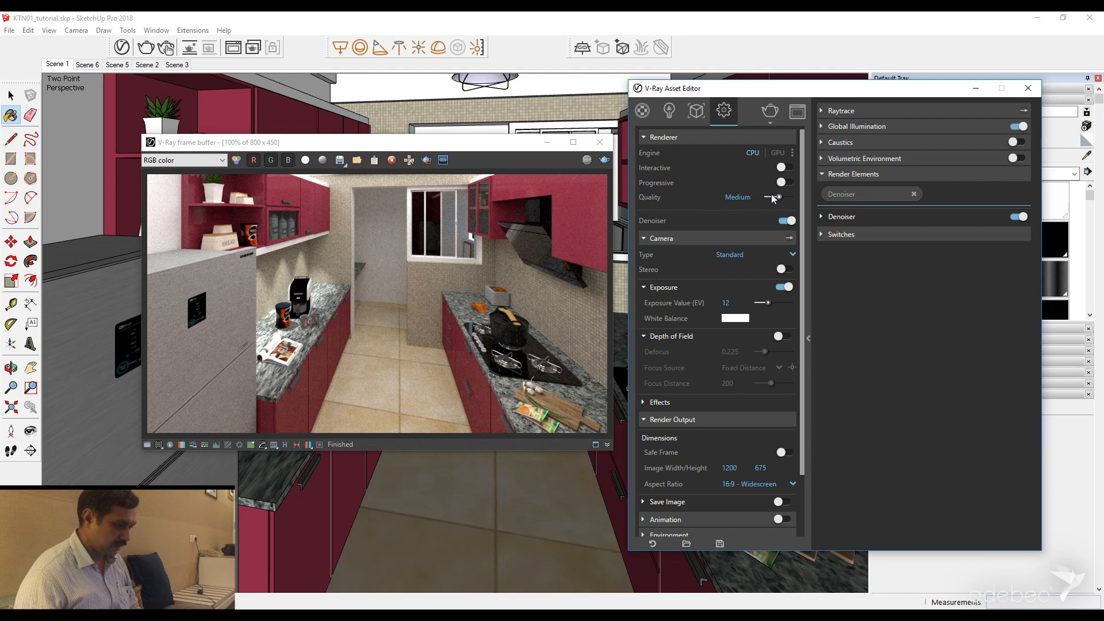
{"action": "left_click", "coordinate": [773, 197]}
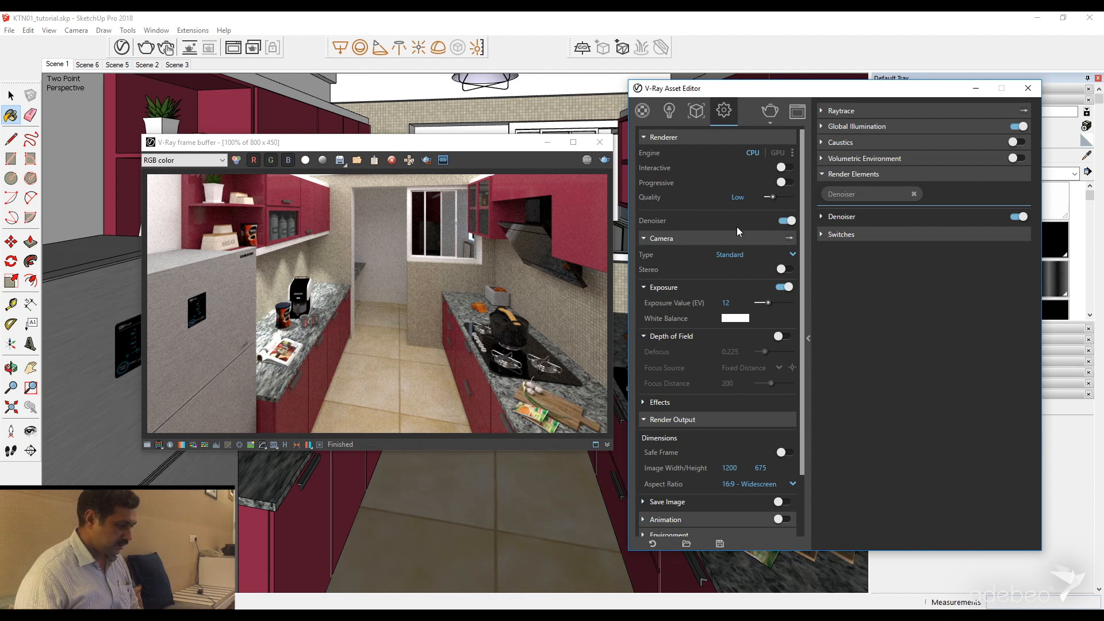
{"action": "left_click", "coordinate": [769, 111]}
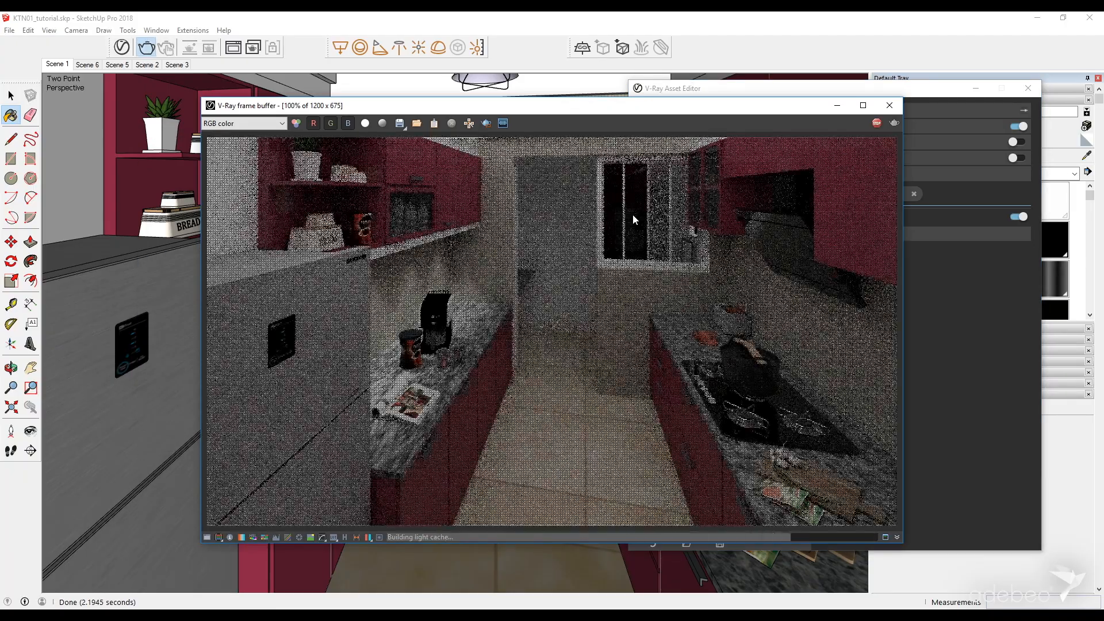